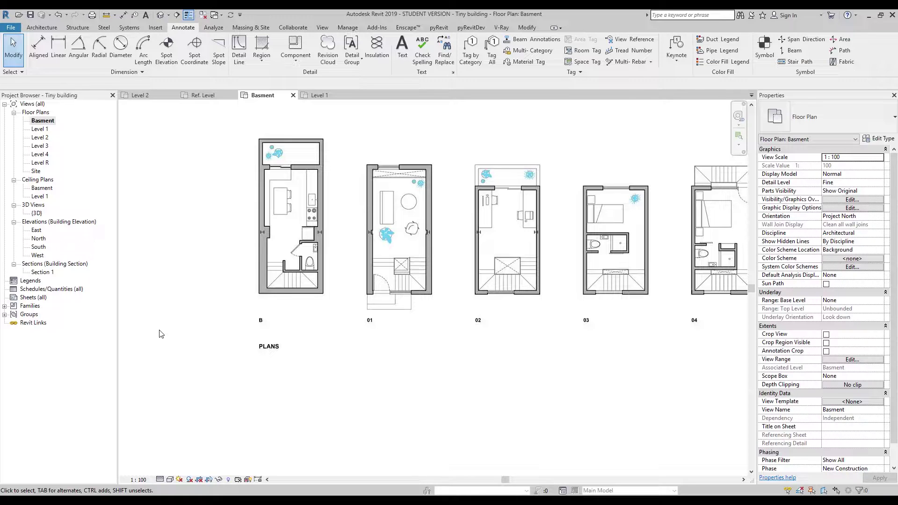
Examine the stairs in the reference basement plan and compare them with the modelled stairs near grid A.
{"action": "left_click_drag", "start_coordinate": [238, 252], "coordinate": [338, 304]}
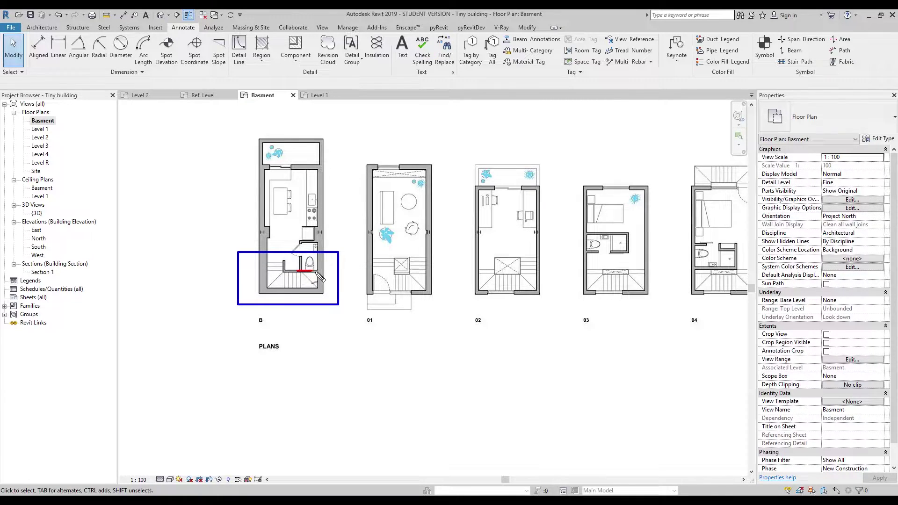
{"action": "mouse_move", "coordinate": [276, 255]}
{"action": "left_mouse_down"}
{"action": "mouse_move", "coordinate": [278, 278]}
{"action": "mouse_move", "coordinate": [302, 282]}
{"action": "mouse_move", "coordinate": [320, 271]}
{"action": "mouse_move", "coordinate": [307, 260]}
{"action": "mouse_move", "coordinate": [326, 268]}
{"action": "mouse_move", "coordinate": [301, 260]}
{"action": "mouse_move", "coordinate": [318, 273]}
{"action": "mouse_move", "coordinate": [309, 258]}
{"action": "mouse_move", "coordinate": [323, 276]}
{"action": "left_mouse_up"}
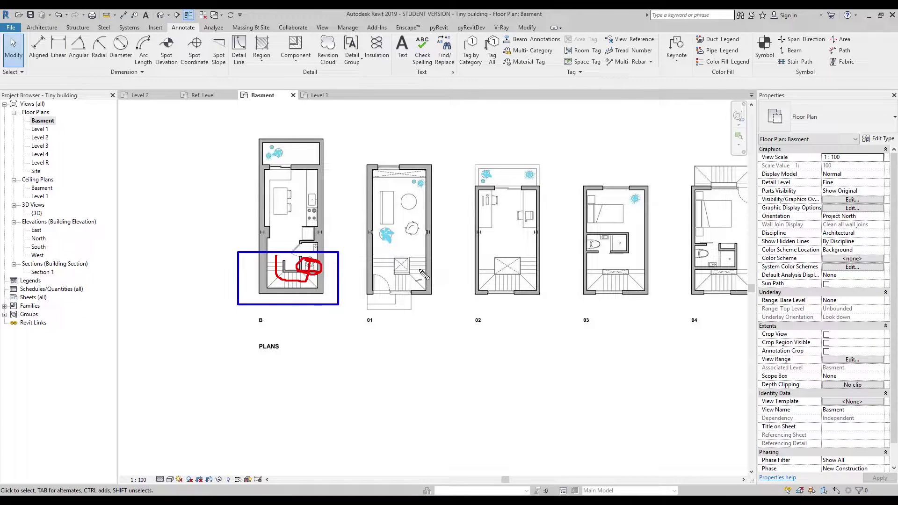
{"action": "mouse_move", "coordinate": [417, 256]}
{"action": "left_mouse_down"}
{"action": "mouse_move", "coordinate": [429, 274]}
{"action": "mouse_move", "coordinate": [407, 272]}
{"action": "mouse_move", "coordinate": [406, 260]}
{"action": "mouse_move", "coordinate": [429, 258]}
{"action": "left_mouse_up"}
{"action": "key", "text": "Escape"}
{"action": "scroll", "coordinate": [359, 292], "scroll_direction": "down", "scroll_amount": 3}
{"action": "scroll", "coordinate": [501, 241], "scroll_direction": "up", "scroll_amount": 4}
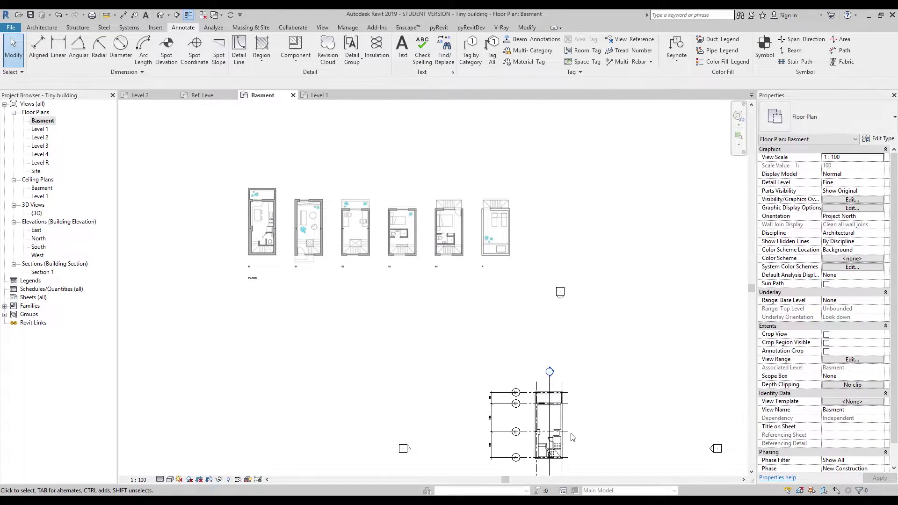
{"action": "scroll", "coordinate": [498, 276], "scroll_direction": "up", "scroll_amount": 5}
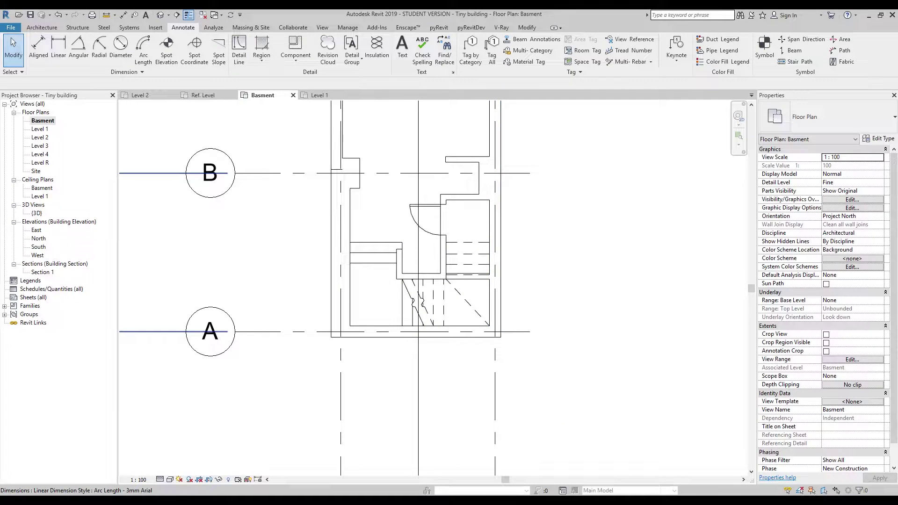
{"action": "left_click_drag", "start_coordinate": [432, 233], "coordinate": [509, 298]}
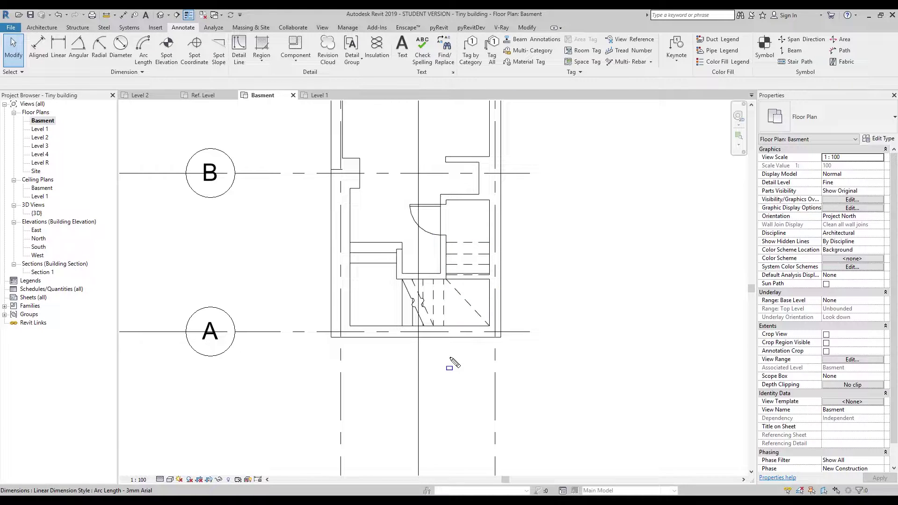
Open the visibility and graphic overrides of the Basment floor plan and expand the Stairs category to show full subcategory names.
{"action": "left_click", "coordinate": [329, 29]}
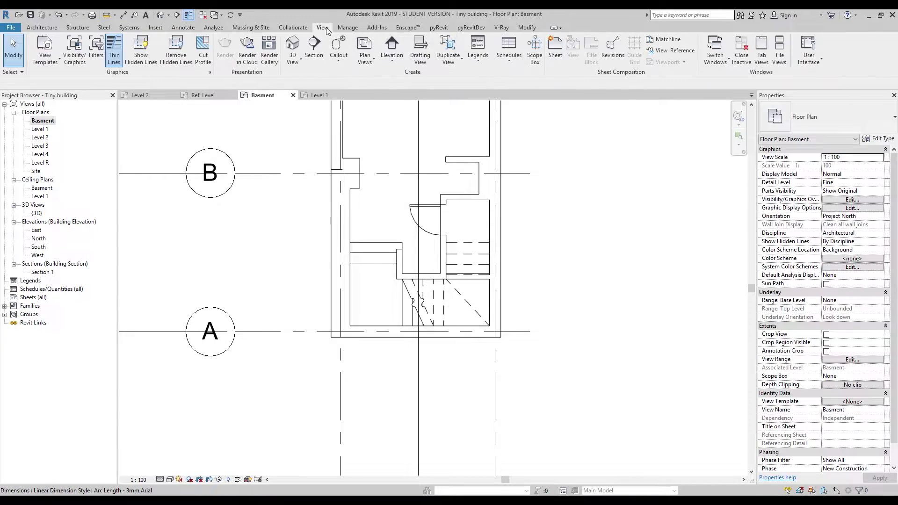
{"action": "left_click", "coordinate": [81, 49]}
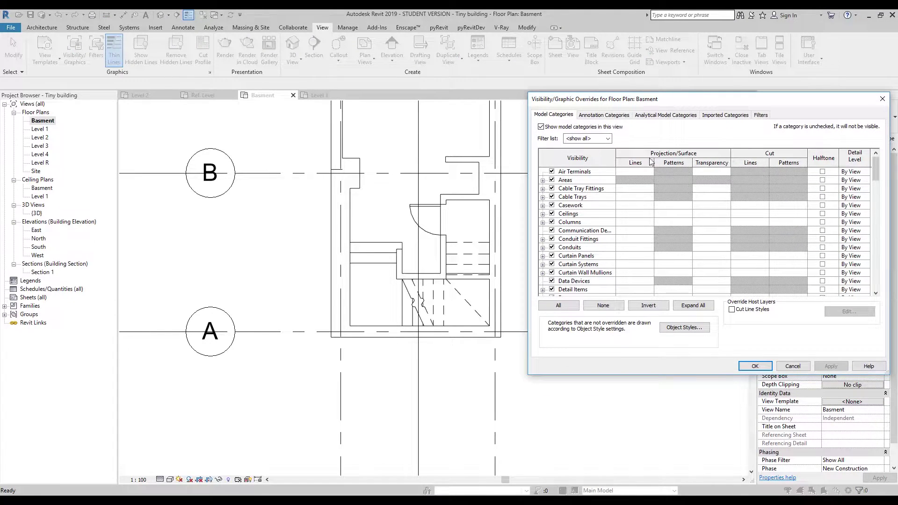
{"action": "scroll", "coordinate": [640, 253], "scroll_direction": "down", "scroll_amount": 12}
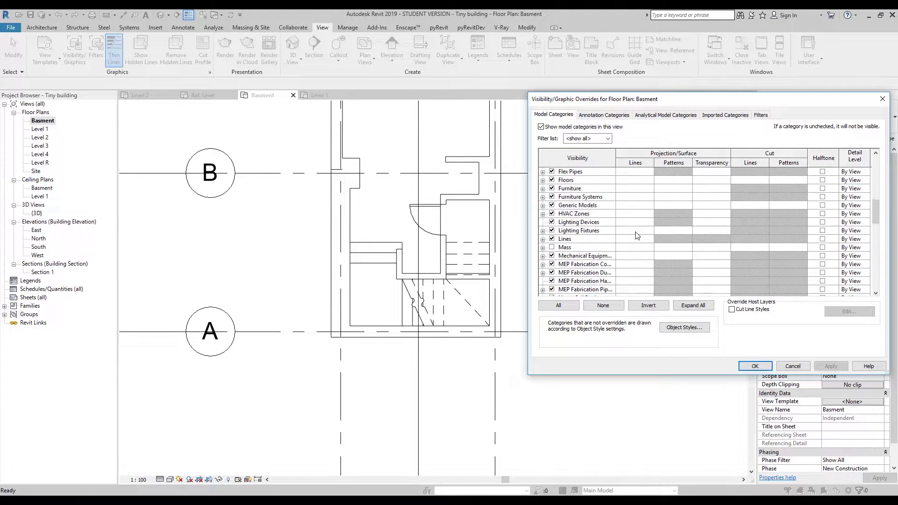
{"action": "scroll", "coordinate": [636, 230], "scroll_direction": "down", "scroll_amount": 8}
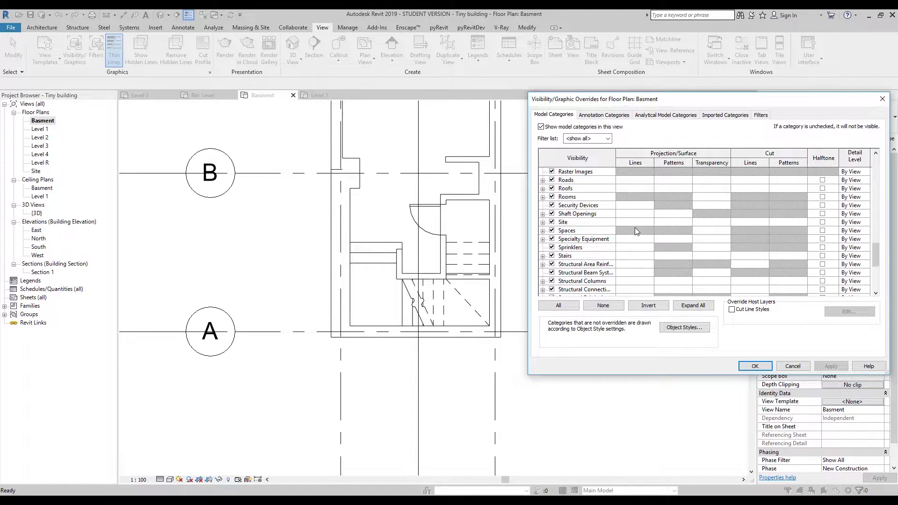
{"action": "scroll", "coordinate": [635, 228], "scroll_direction": "down", "scroll_amount": 2}
{"action": "scroll", "coordinate": [608, 262], "scroll_direction": "up", "scroll_amount": 3}
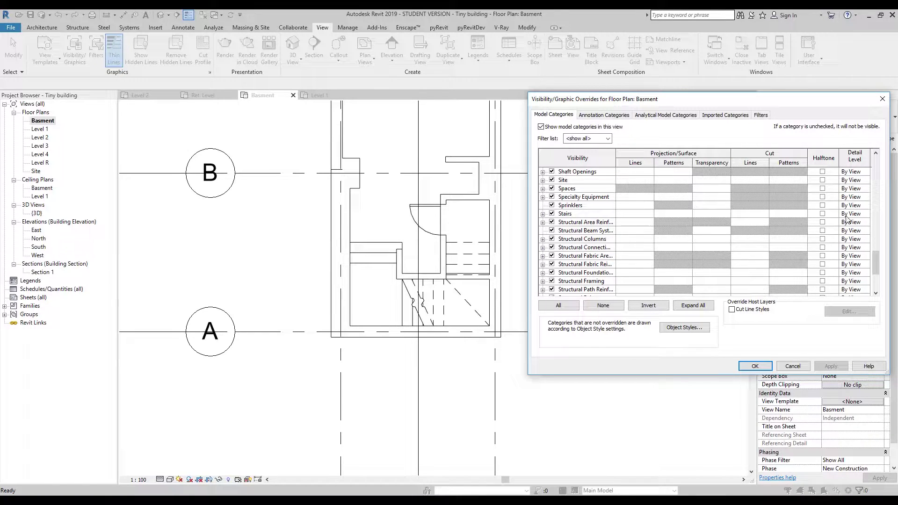
{"action": "left_click", "coordinate": [543, 214]}
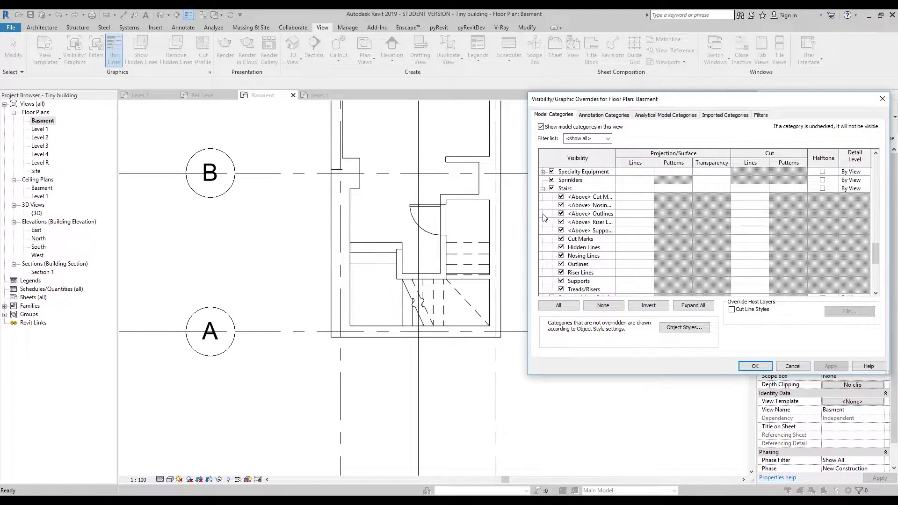
{"action": "left_click_drag", "start_coordinate": [615, 162], "coordinate": [681, 161]}
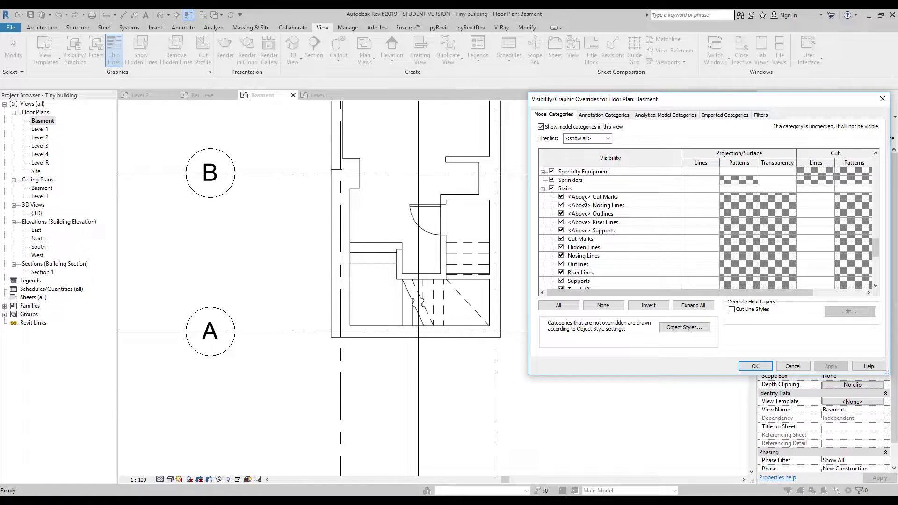
Hide the stairs' <Above> Cut Marks, Nosing Lines, Outlines, Riser Lines and Supports in the Basment plan.
{"action": "left_click", "coordinate": [561, 197]}
{"action": "left_click", "coordinate": [561, 205]}
{"action": "left_click", "coordinate": [561, 213]}
{"action": "left_click", "coordinate": [561, 221]}
{"action": "left_click", "coordinate": [561, 230]}
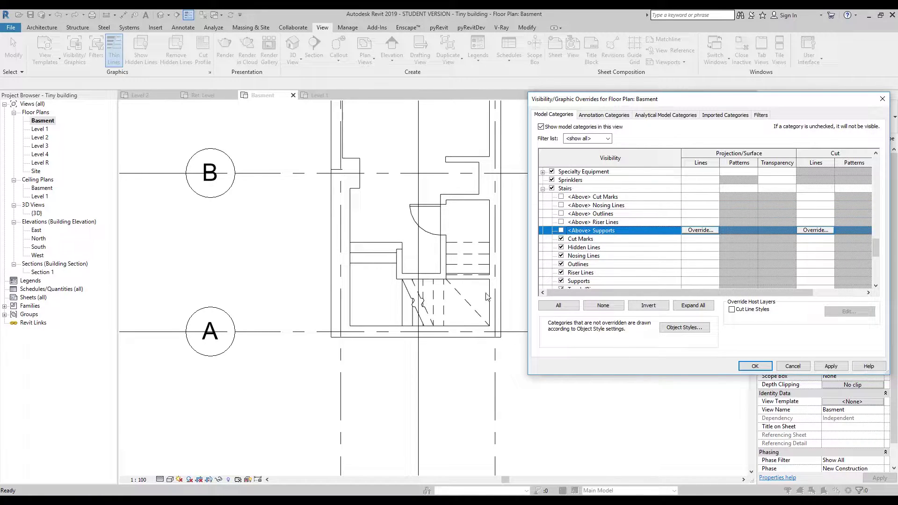
{"action": "left_click", "coordinate": [834, 367]}
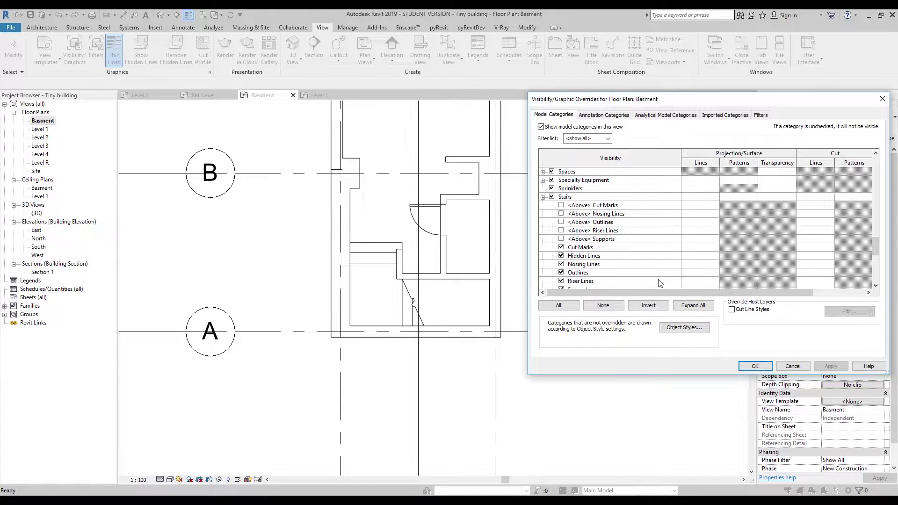
{"action": "left_click", "coordinate": [755, 365]}
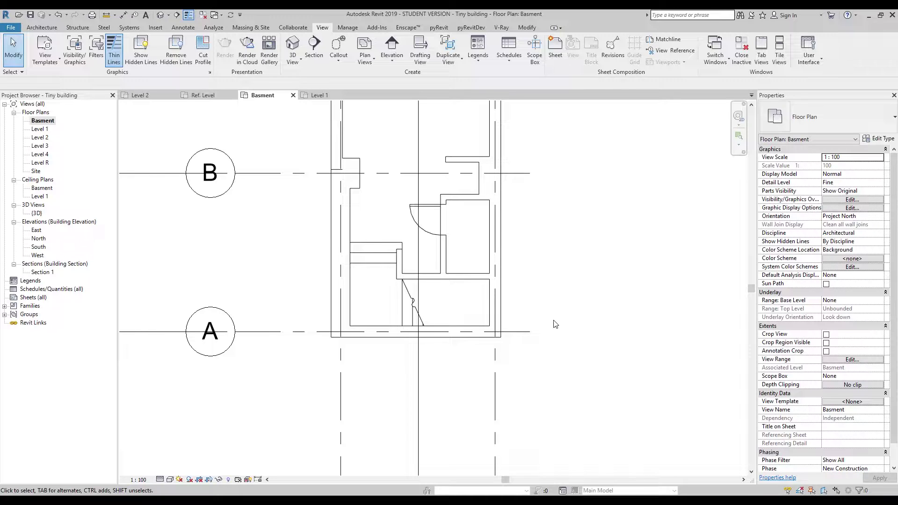
Duplicate the Basment floor plan view.
{"action": "right_click", "coordinate": [47, 123]}
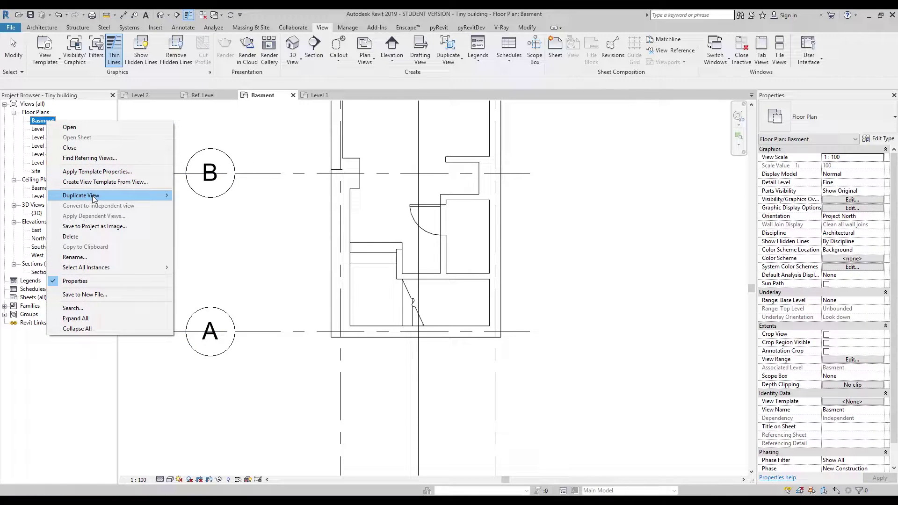
{"action": "mouse_move", "coordinate": [93, 199]}
{"action": "left_click", "coordinate": [200, 200]}
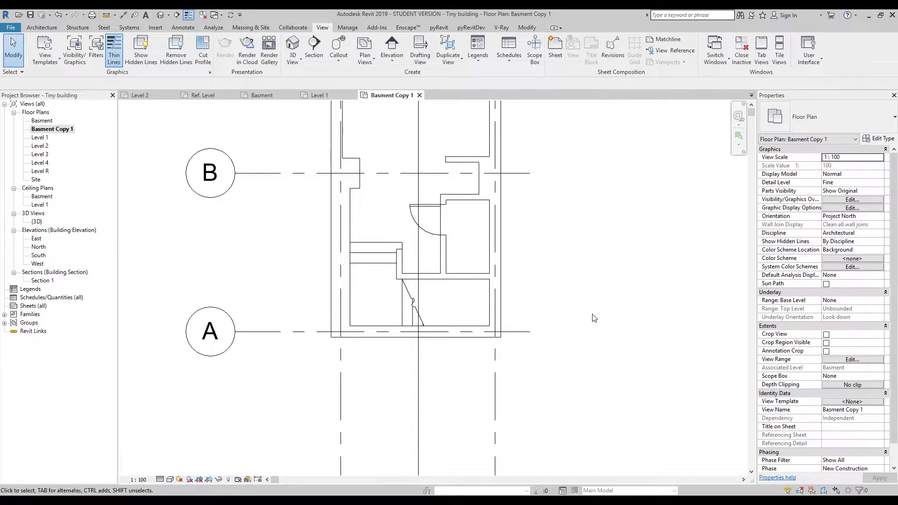
Turn on all five <Above> subcategories of Stairs in the duplicated Basment plan's visibility overrides.
{"action": "key", "text": "v"}
{"action": "key", "text": "v"}
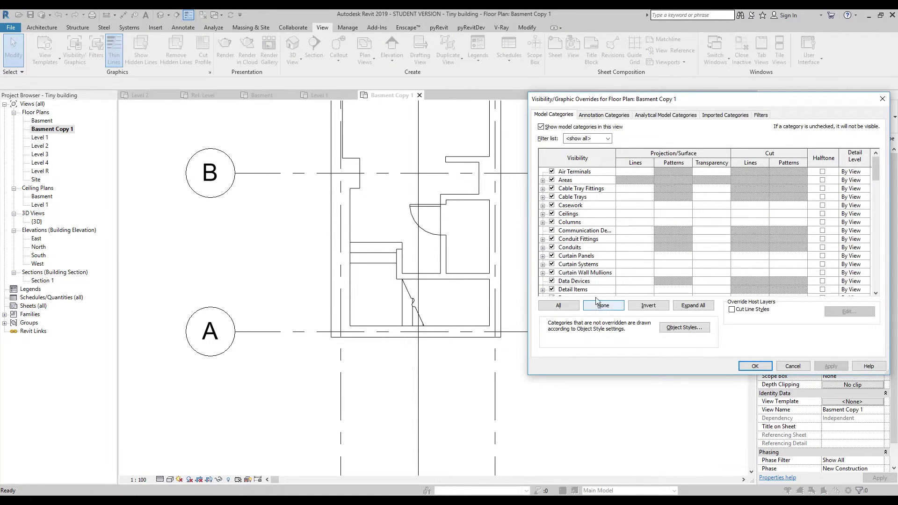
{"action": "scroll", "coordinate": [578, 250], "scroll_direction": "down", "scroll_amount": 4}
{"action": "scroll", "coordinate": [578, 250], "scroll_direction": "down", "scroll_amount": 12}
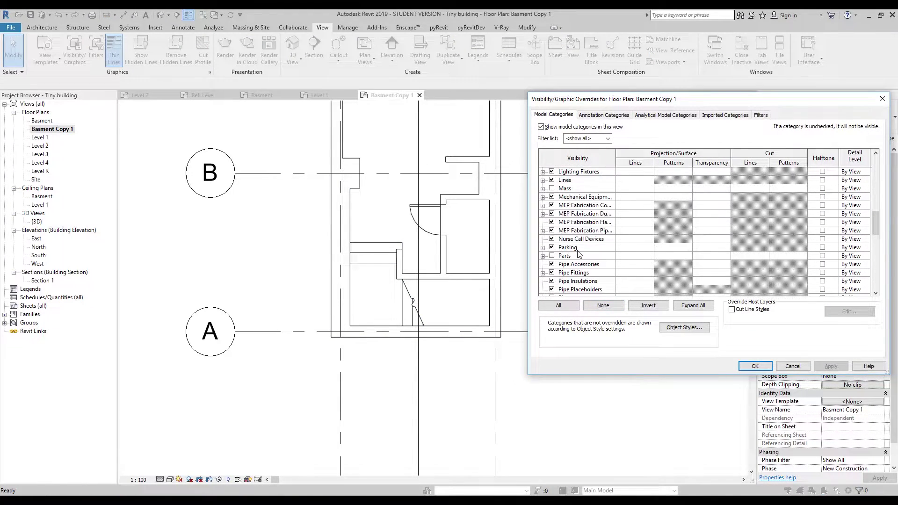
{"action": "scroll", "coordinate": [578, 254], "scroll_direction": "down", "scroll_amount": 1}
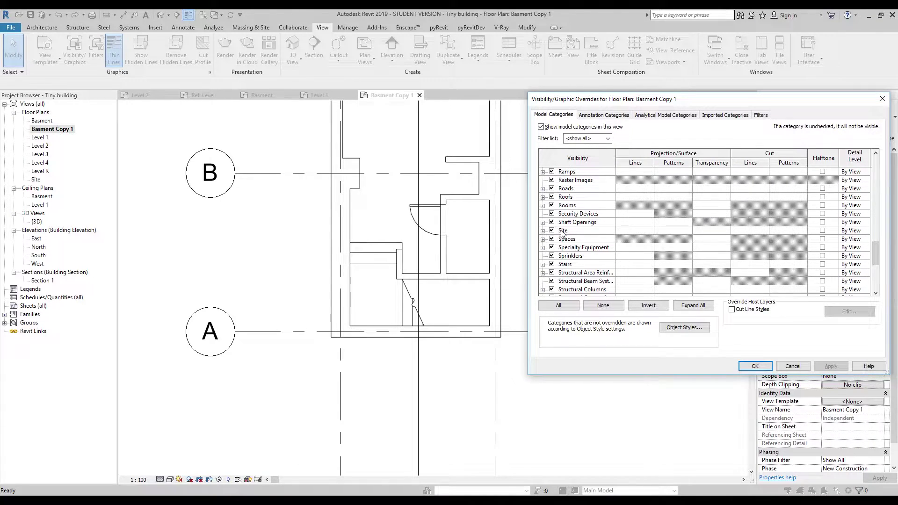
{"action": "scroll", "coordinate": [563, 245], "scroll_direction": "down", "scroll_amount": 1}
{"action": "left_click", "coordinate": [543, 256]}
{"action": "left_click", "coordinate": [561, 196]}
{"action": "left_click", "coordinate": [561, 205]}
{"action": "left_click", "coordinate": [561, 213]}
{"action": "left_click", "coordinate": [561, 221]}
{"action": "left_click", "coordinate": [562, 237]}
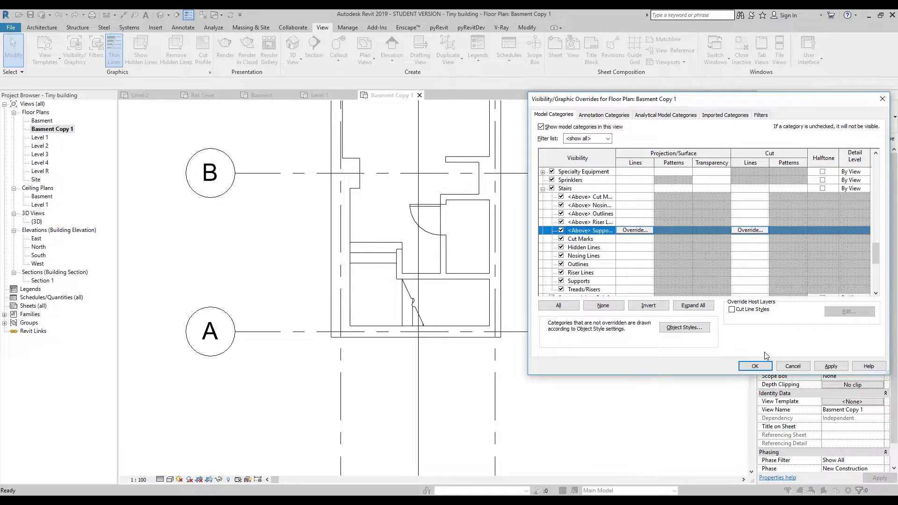
{"action": "left_click", "coordinate": [755, 366]}
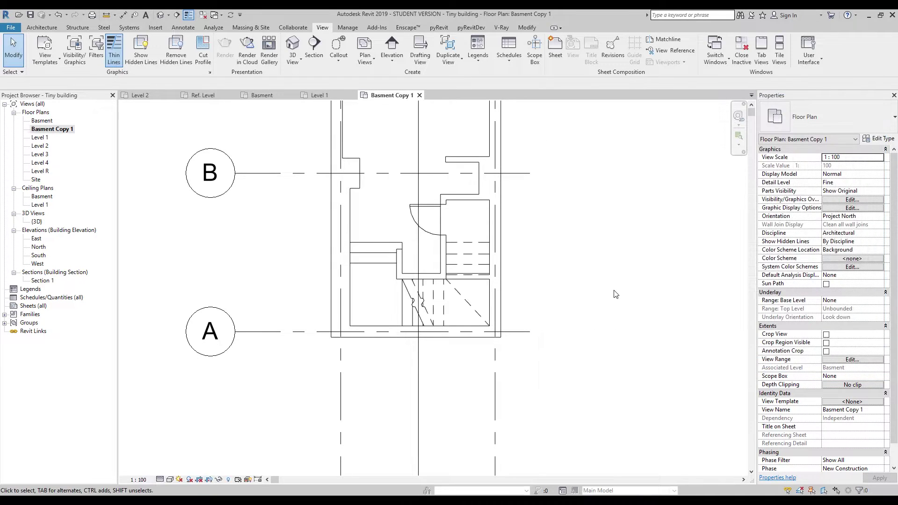
Compare the stair display in the Basment plan with that in its duplicate.
{"action": "double_click", "coordinate": [46, 120]}
{"action": "double_click", "coordinate": [46, 130]}
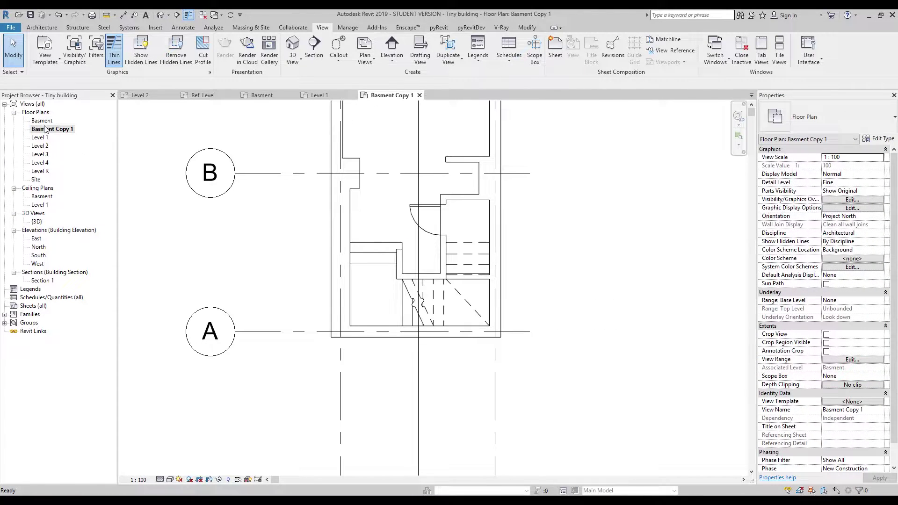
{"action": "double_click", "coordinate": [43, 121]}
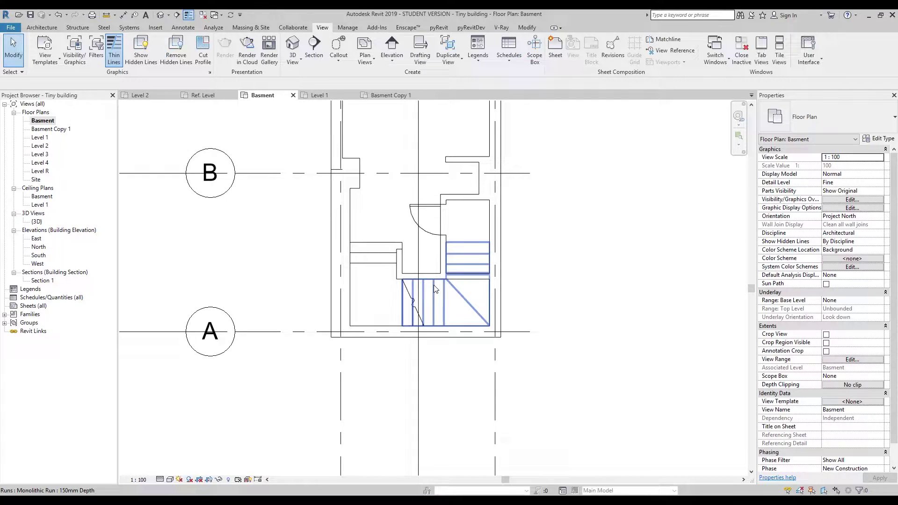
{"action": "key", "text": "ctrl+z"}
Delete the duplicated floor plan view Basment Copy 1.
{"action": "double_click", "coordinate": [59, 129]}
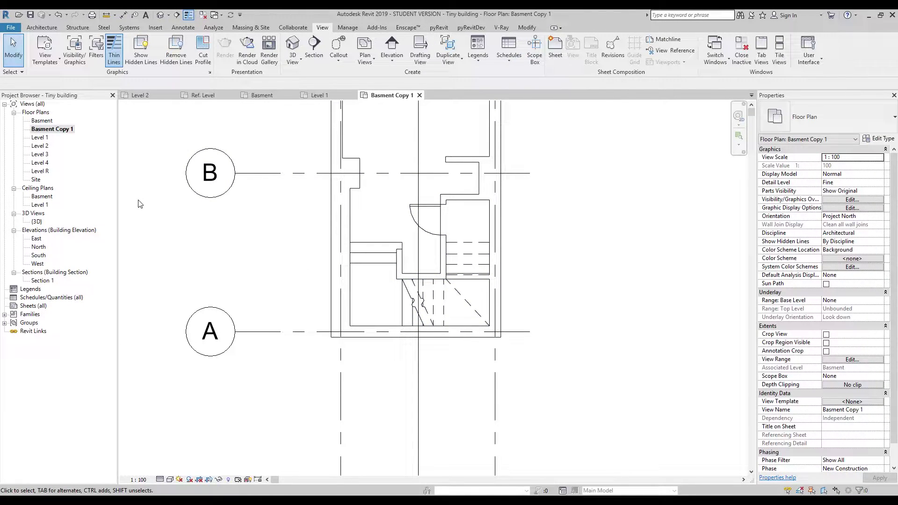
{"action": "right_click", "coordinate": [65, 132]}
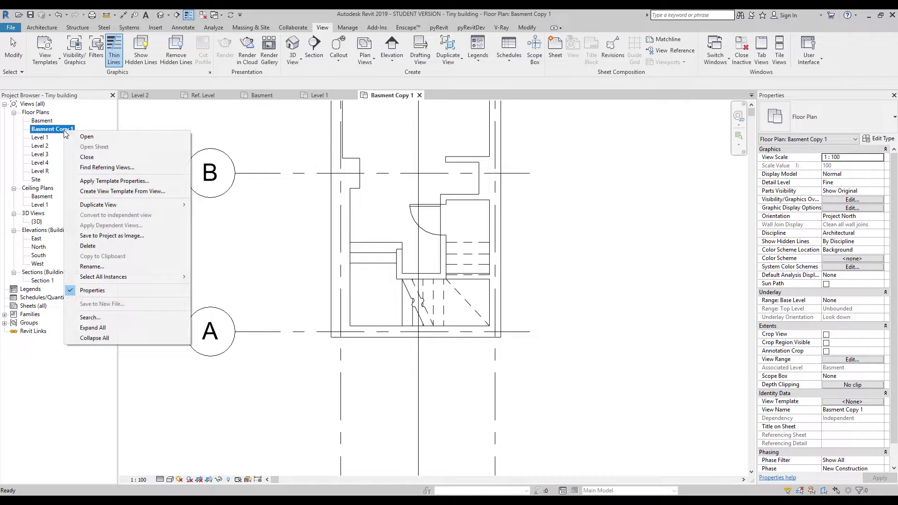
{"action": "left_click", "coordinate": [113, 247]}
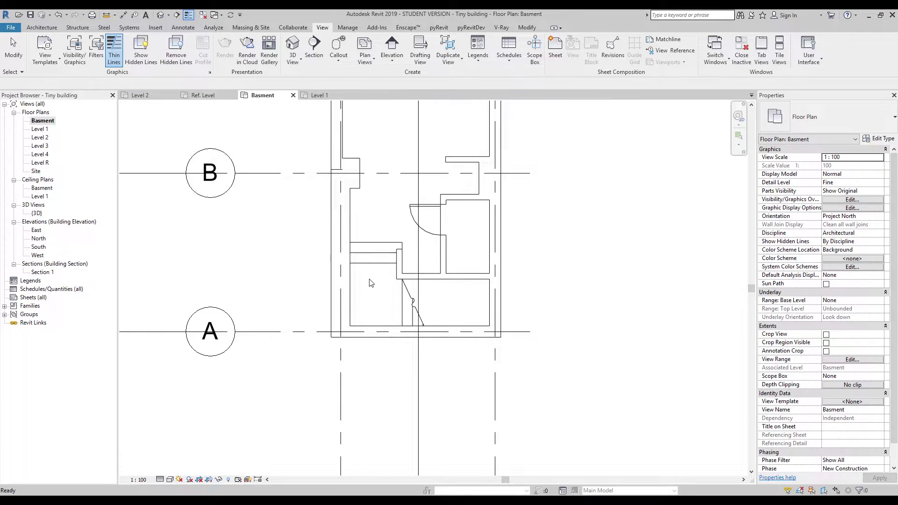
Examine the kitchen, hallway and toilet areas in the reference basement plan and compare them with the modelled basement.
{"action": "scroll", "coordinate": [372, 272], "scroll_direction": "down", "scroll_amount": 5}
{"action": "scroll", "coordinate": [394, 252], "scroll_direction": "up", "scroll_amount": 4}
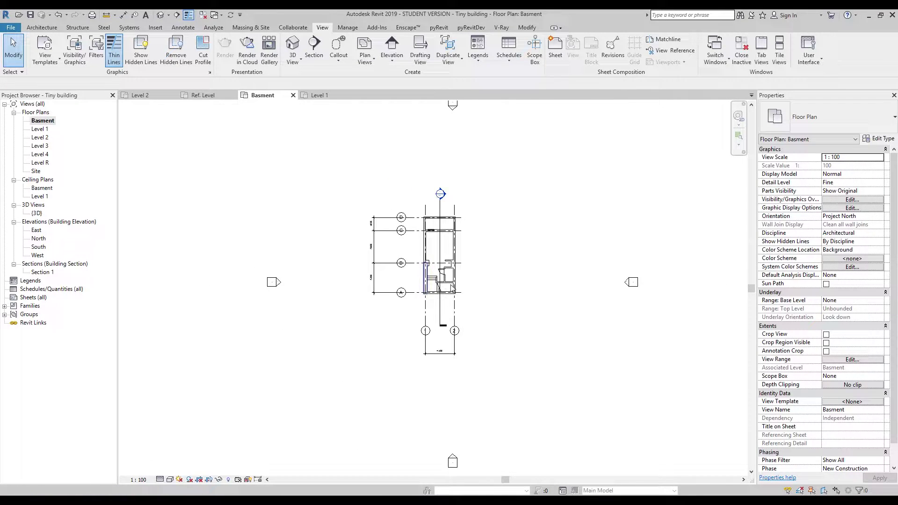
{"action": "middle_click_drag", "start_coordinate": [433, 238], "coordinate": [461, 287]}
{"action": "scroll", "coordinate": [460, 287], "scroll_direction": "down", "scroll_amount": 3}
{"action": "scroll", "coordinate": [367, 238], "scroll_direction": "up", "scroll_amount": 4}
{"action": "scroll", "coordinate": [364, 276], "scroll_direction": "up", "scroll_amount": 4}
{"action": "scroll", "coordinate": [338, 204], "scroll_direction": "up", "scroll_amount": 2}
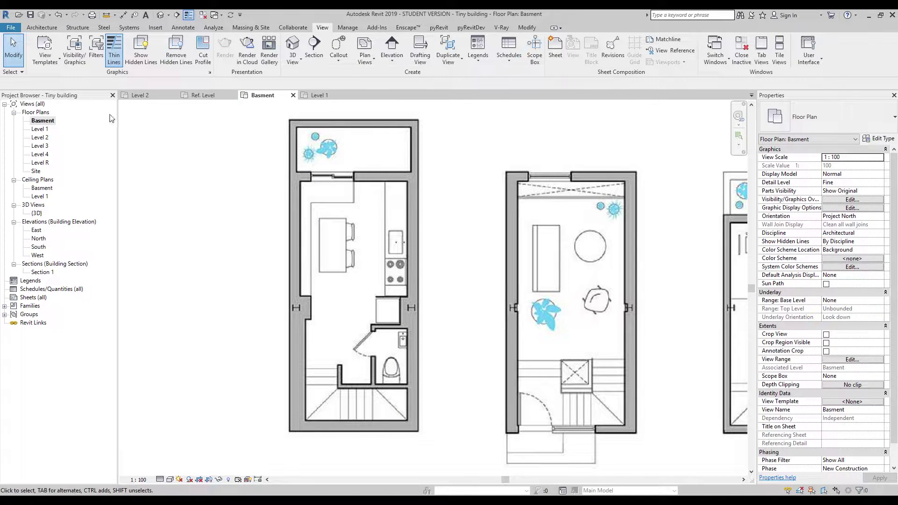
{"action": "left_click_drag", "start_coordinate": [298, 180], "coordinate": [414, 305]}
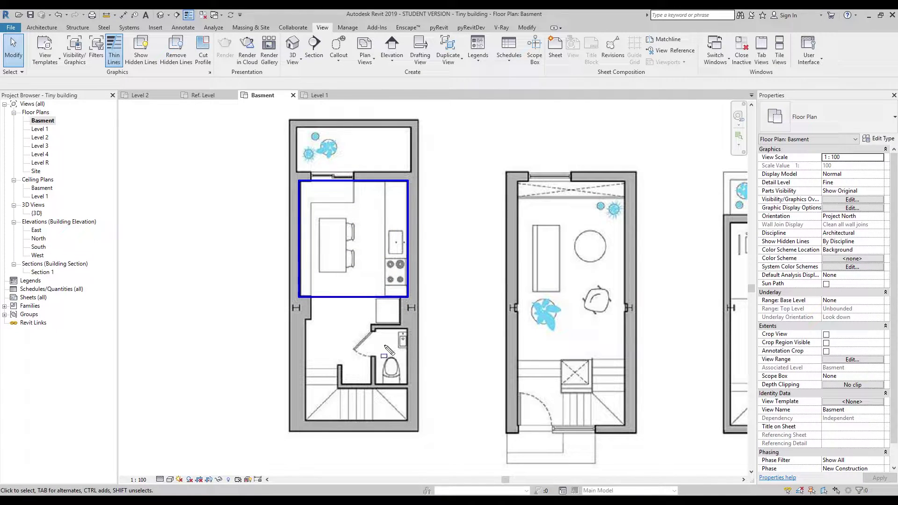
{"action": "left_click_drag", "start_coordinate": [376, 329], "coordinate": [407, 384]}
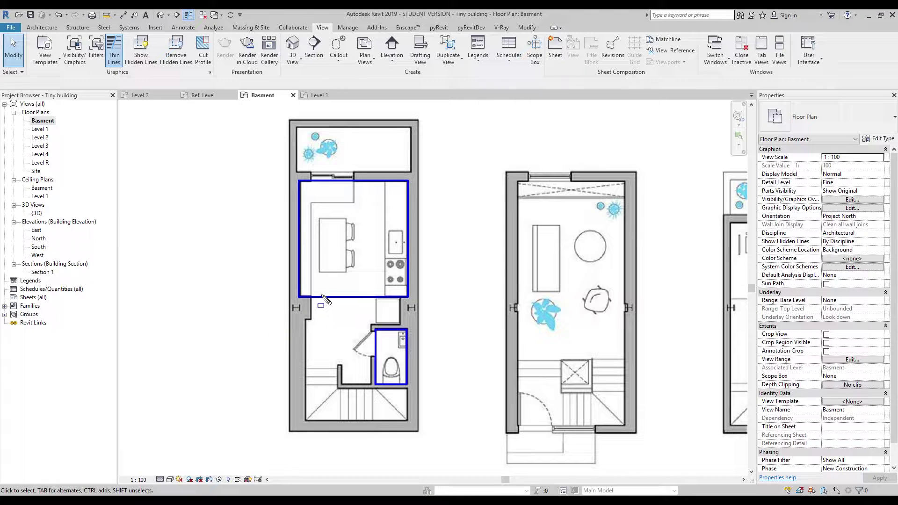
{"action": "left_click_drag", "start_coordinate": [311, 298], "coordinate": [350, 336]}
{"action": "left_click", "coordinate": [371, 363]}
{"action": "left_click", "coordinate": [342, 364]}
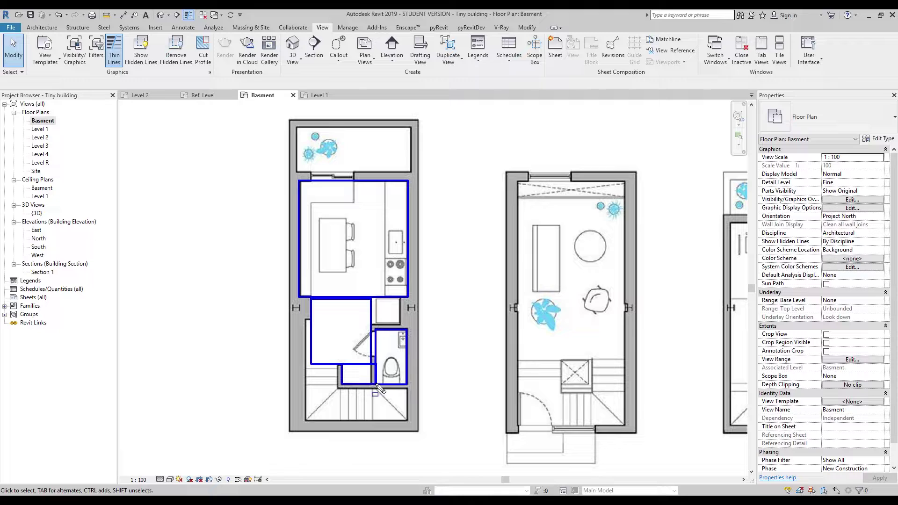
{"action": "left_click", "coordinate": [371, 384]}
{"action": "left_click_drag", "start_coordinate": [333, 229], "coordinate": [359, 252]}
{"action": "mouse_move", "coordinate": [337, 320]}
{"action": "left_mouse_down"}
{"action": "mouse_move", "coordinate": [366, 338]}
{"action": "mouse_move", "coordinate": [349, 365]}
{"action": "mouse_move", "coordinate": [398, 347]}
{"action": "mouse_move", "coordinate": [398, 369]}
{"action": "mouse_move", "coordinate": [387, 351]}
{"action": "left_mouse_up"}
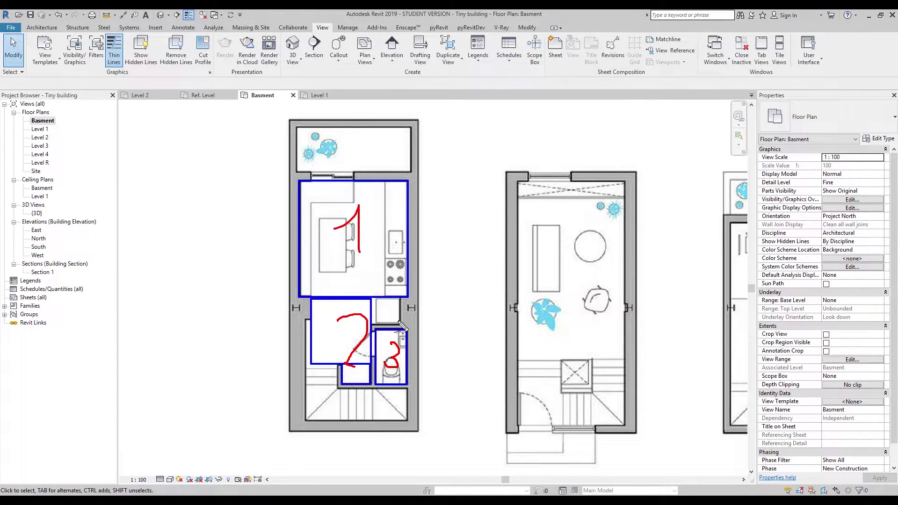
{"action": "scroll", "coordinate": [400, 313], "scroll_direction": "down", "scroll_amount": 5}
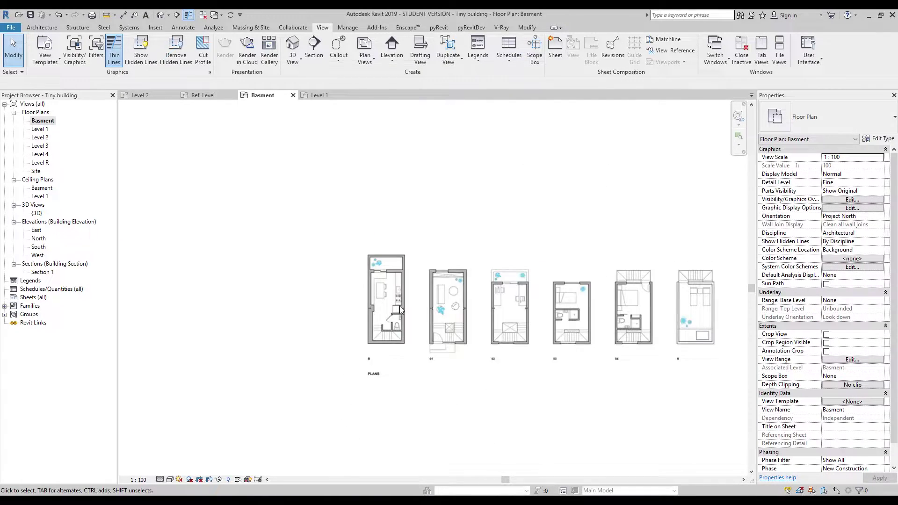
{"action": "scroll", "coordinate": [449, 324], "scroll_direction": "up", "scroll_amount": 9}
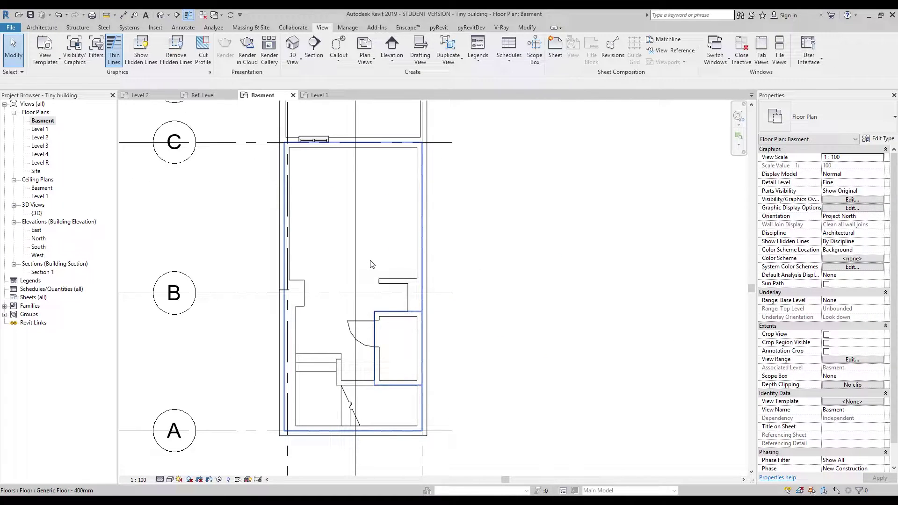
Place one new room with its tag in the large basement space between grids B and C.
{"action": "left_click", "coordinate": [42, 27]}
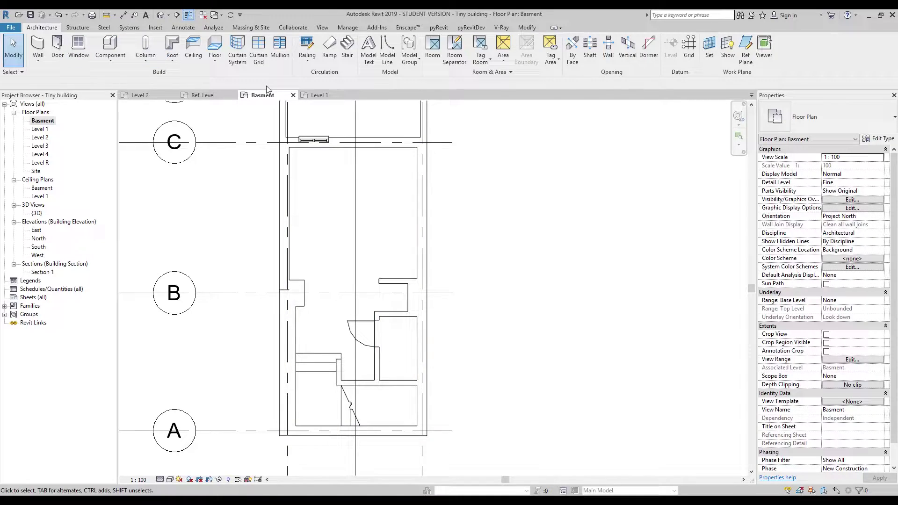
{"action": "left_click", "coordinate": [433, 59]}
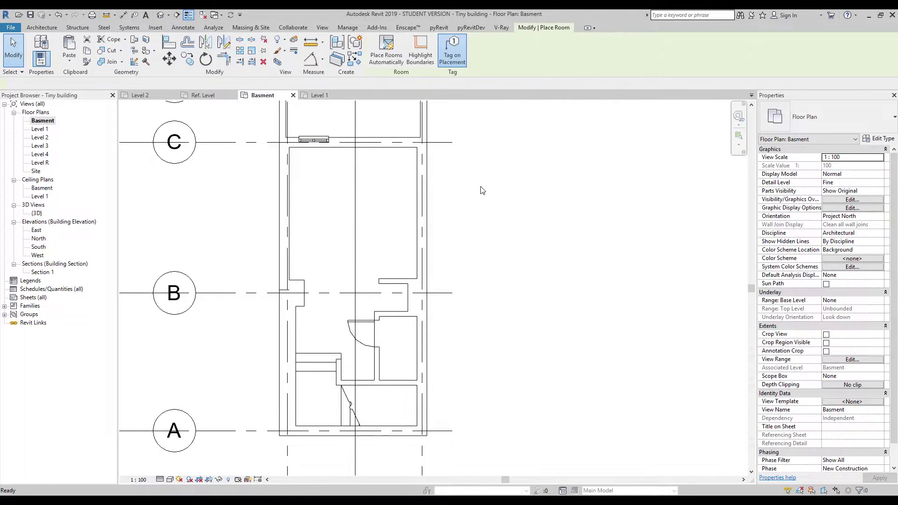
{"action": "middle_click_drag", "start_coordinate": [479, 182], "coordinate": [580, 218]}
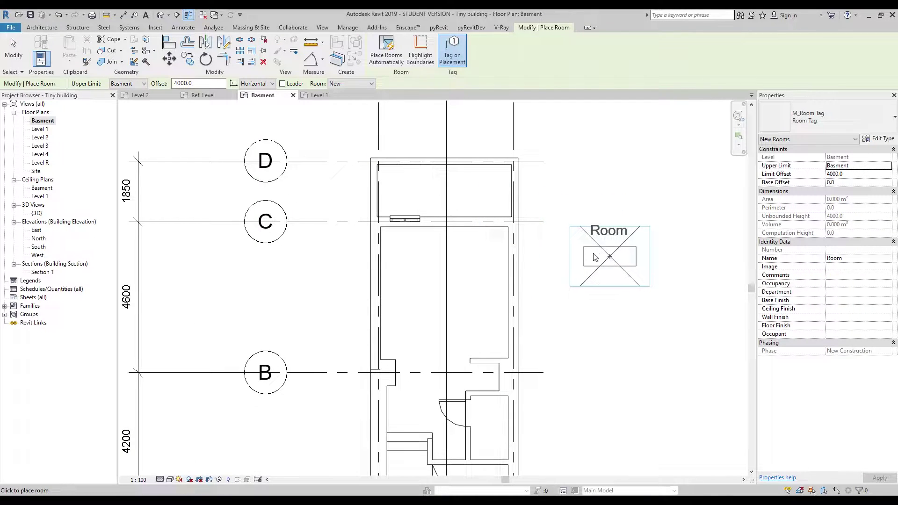
{"action": "middle_click_drag", "start_coordinate": [599, 255], "coordinate": [515, 230]}
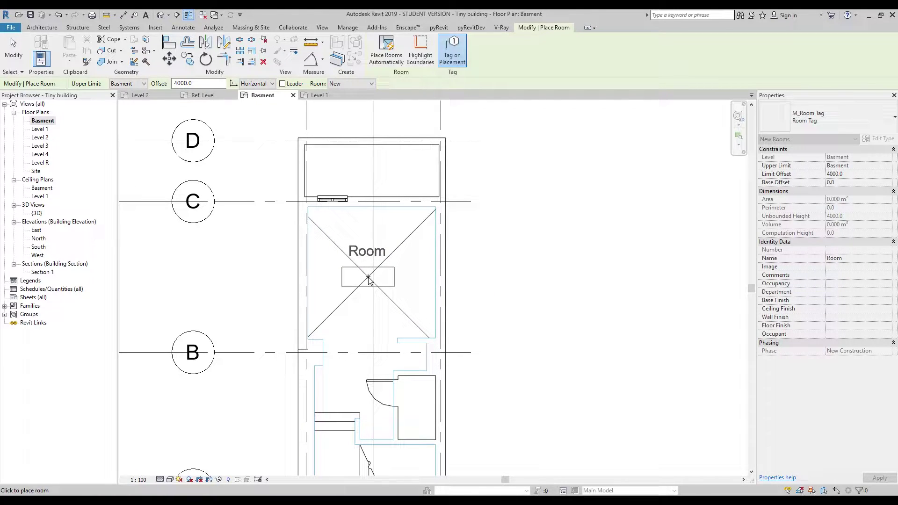
{"action": "left_click", "coordinate": [371, 278]}
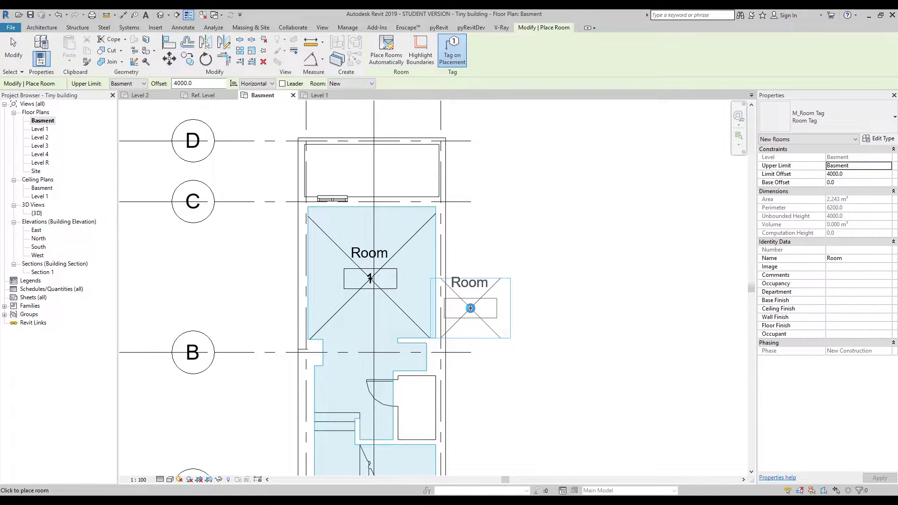
{"action": "key", "text": "Escape"}
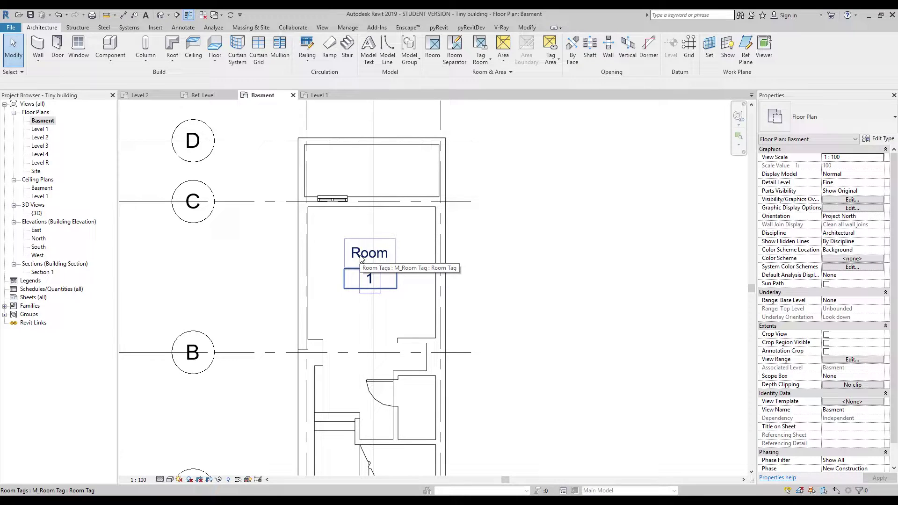
Change the type of the placed room's tag to Room Tag With Area.
{"action": "left_click", "coordinate": [361, 260]}
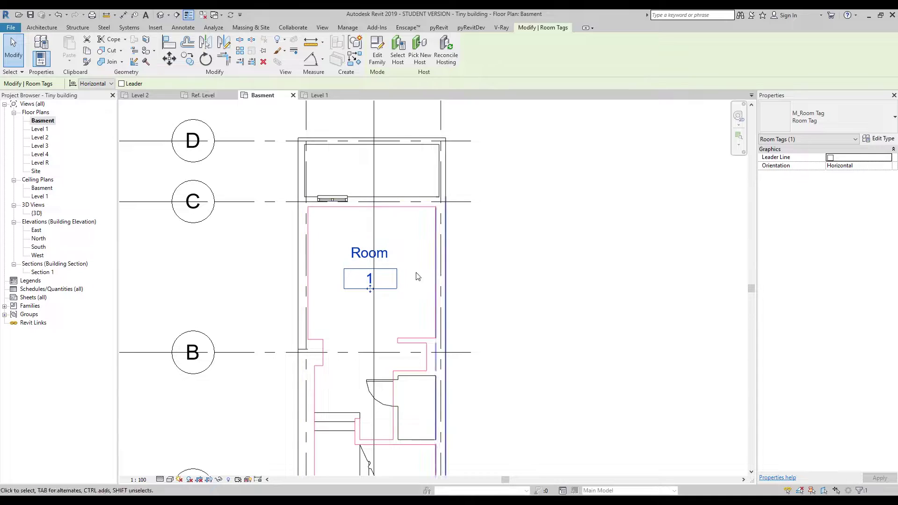
{"action": "left_click", "coordinate": [847, 128]}
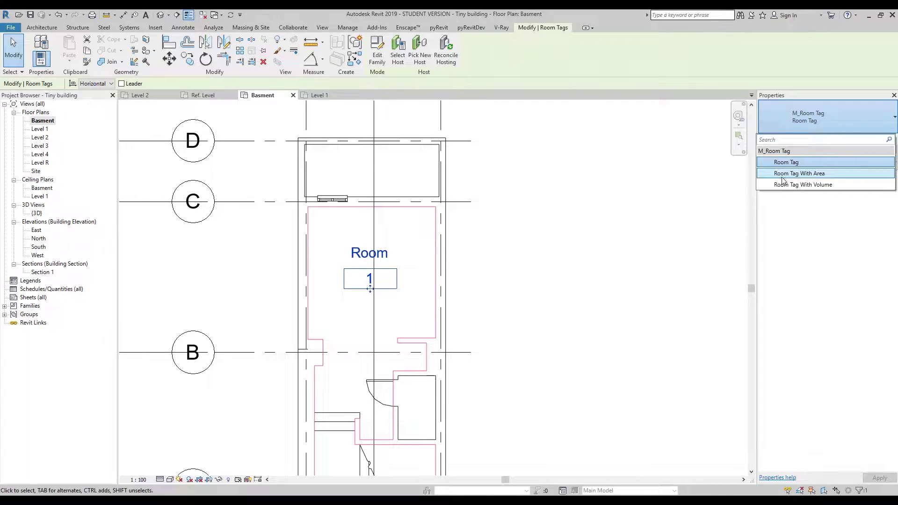
{"action": "left_click", "coordinate": [828, 178]}
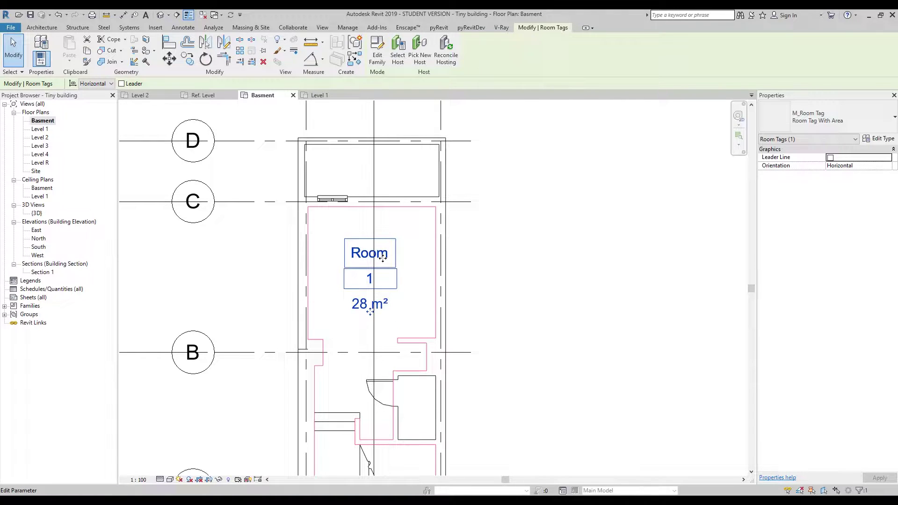
Try the Room Tag With Volume type on the room's tag and switch it back to Room Tag With Area.
{"action": "left_click", "coordinate": [804, 119]}
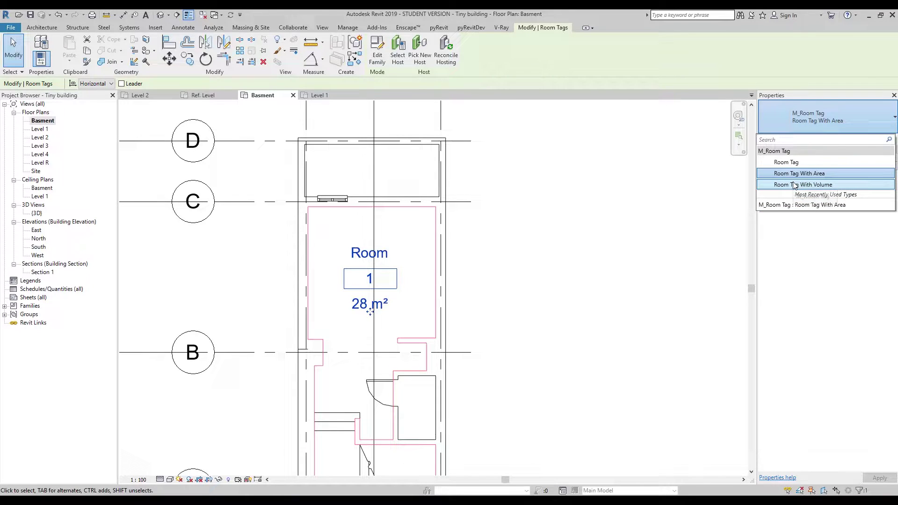
{"action": "left_click", "coordinate": [810, 186]}
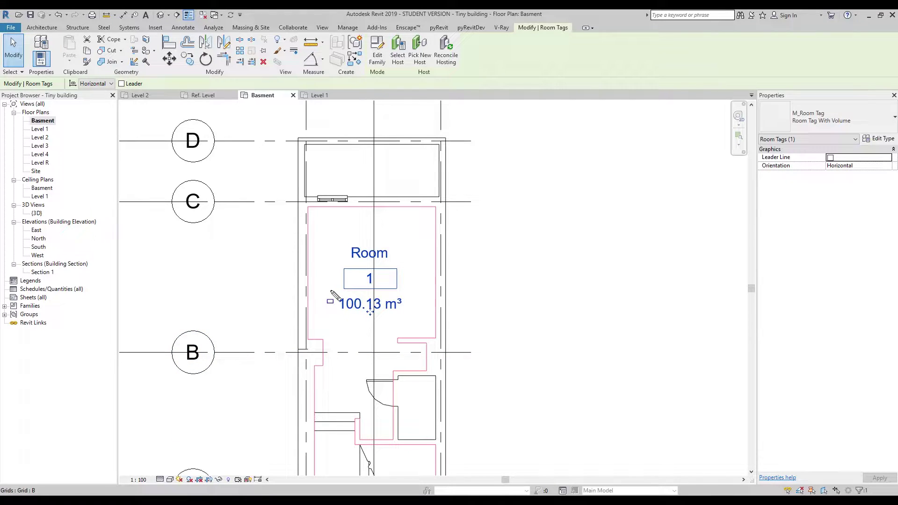
{"action": "left_click_drag", "start_coordinate": [330, 292], "coordinate": [394, 295]}
{"action": "left_click", "coordinate": [821, 117]}
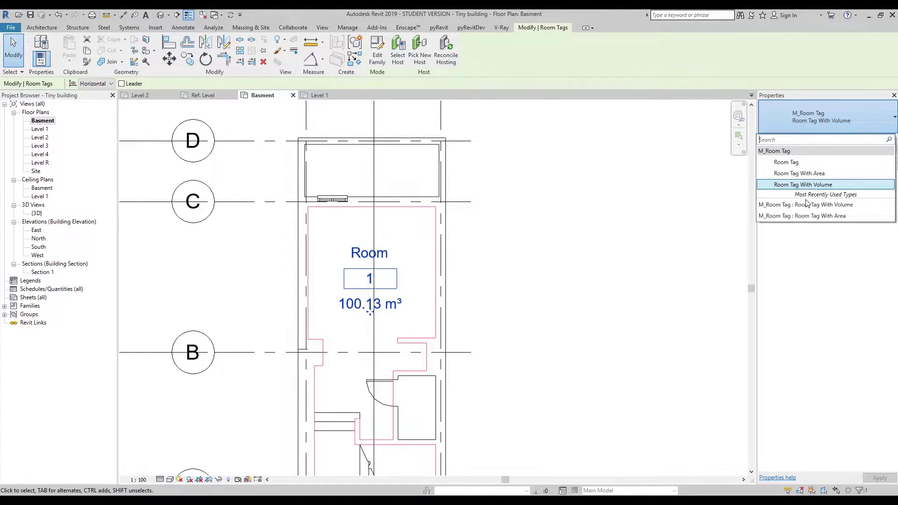
{"action": "left_click", "coordinate": [813, 174]}
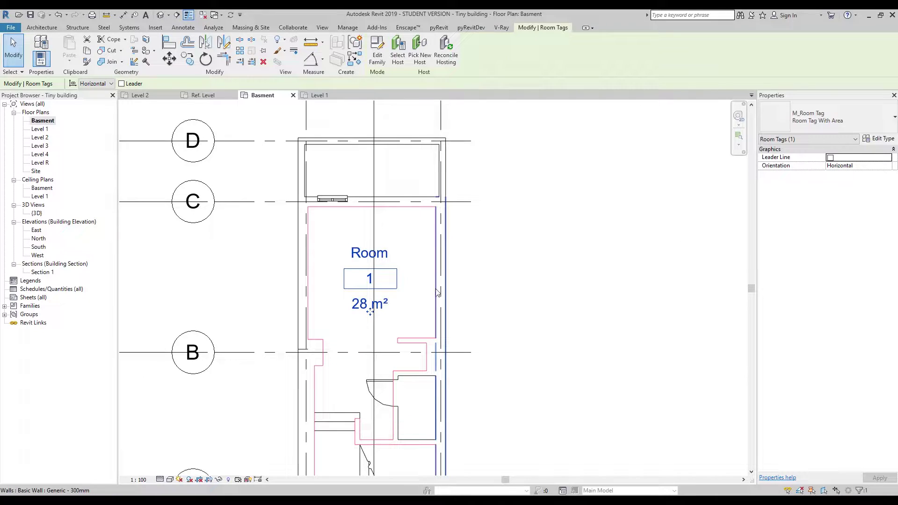
{"action": "middle_click_drag", "start_coordinate": [517, 346], "coordinate": [482, 273]}
{"action": "left_click", "coordinate": [451, 255]}
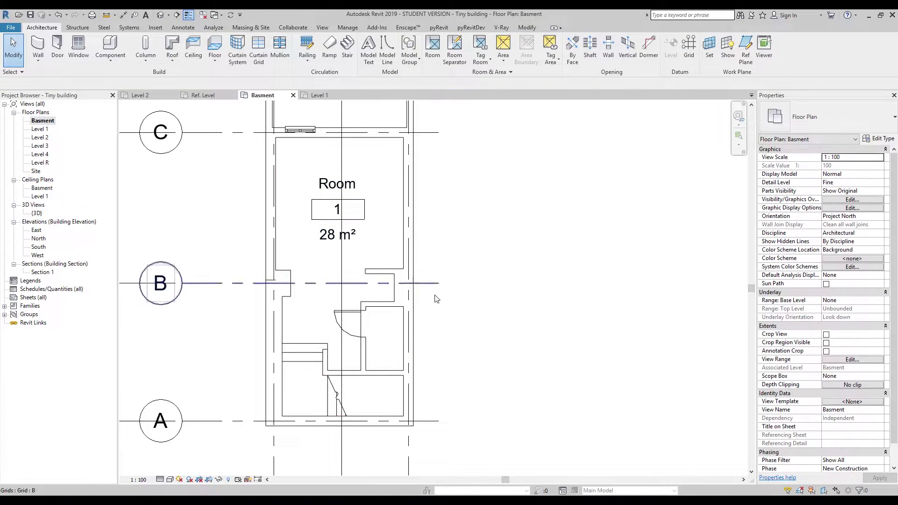
Examine how far the placed room extends from the main space into the hallway and stair area.
{"action": "scroll", "coordinate": [327, 129], "scroll_direction": "up", "scroll_amount": 2}
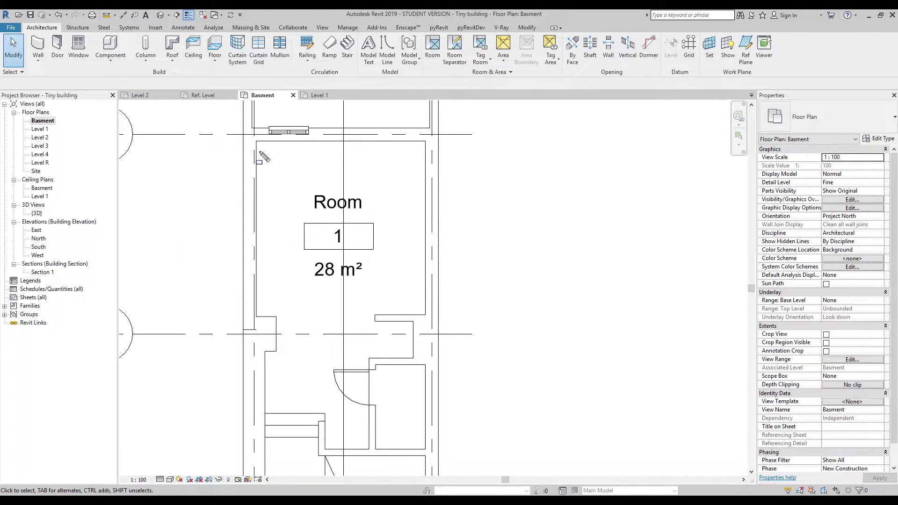
{"action": "left_click_drag", "start_coordinate": [254, 140], "coordinate": [427, 319]}
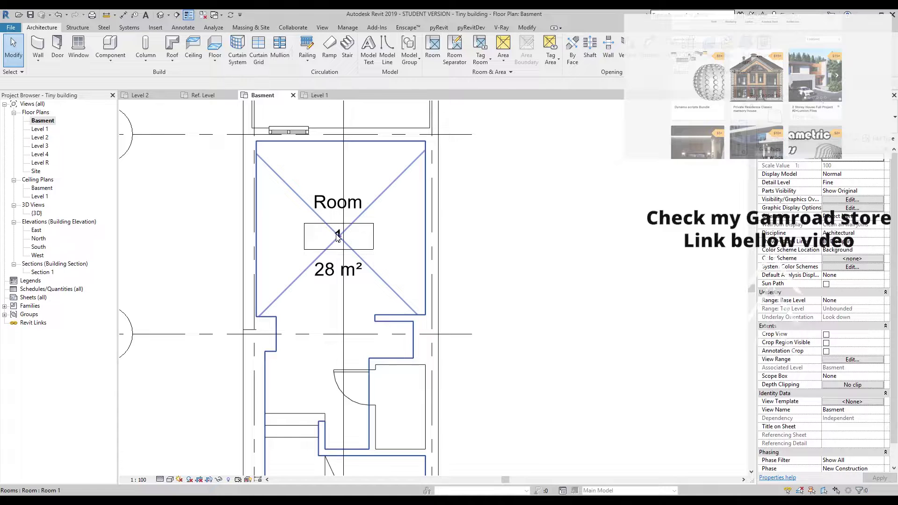
{"action": "left_click", "coordinate": [338, 236]}
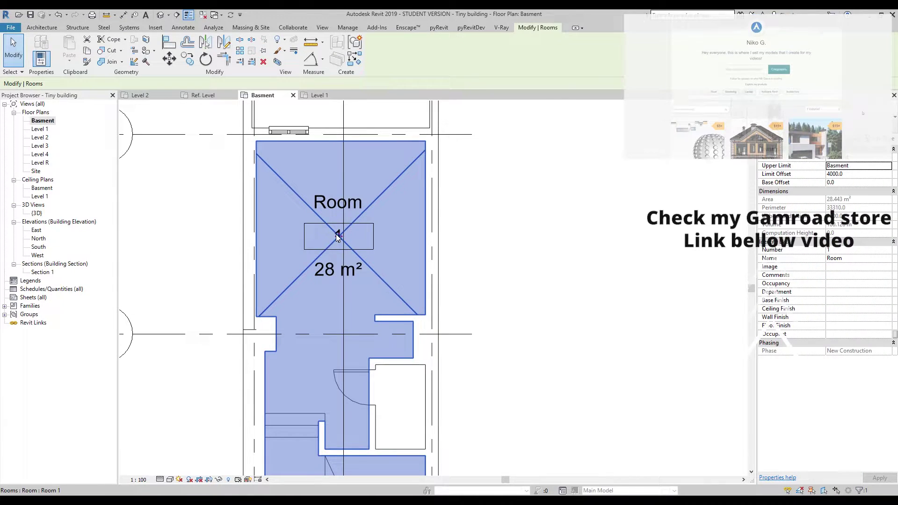
{"action": "middle_click_drag", "start_coordinate": [483, 293], "coordinate": [510, 248]}
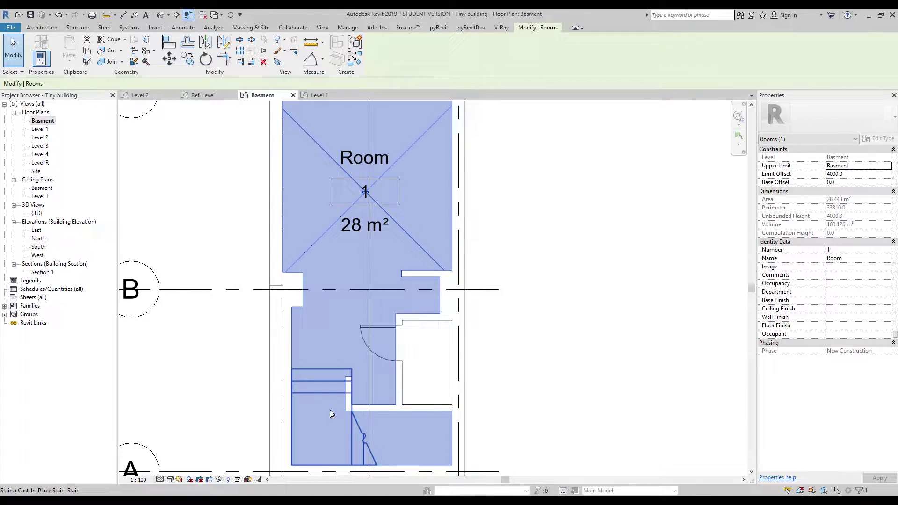
{"action": "middle_click_drag", "start_coordinate": [374, 177], "coordinate": [344, 225]}
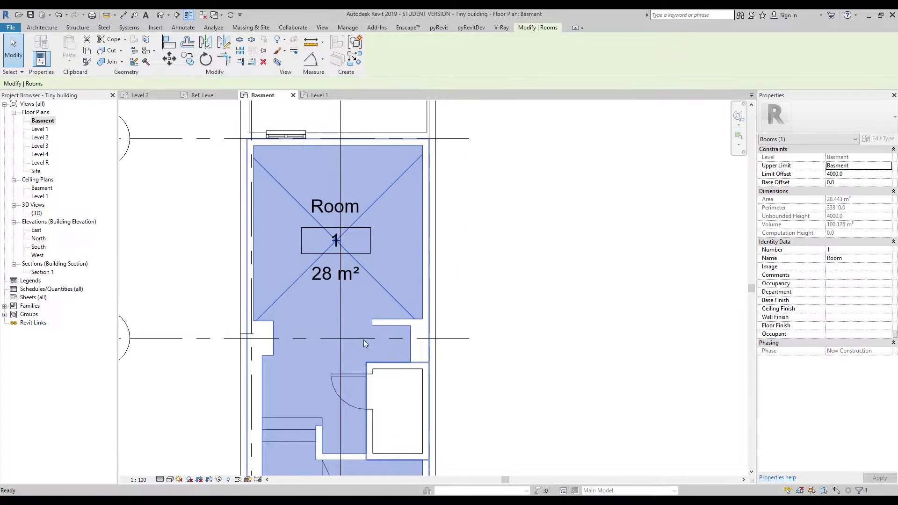
{"action": "key", "text": "Escape"}
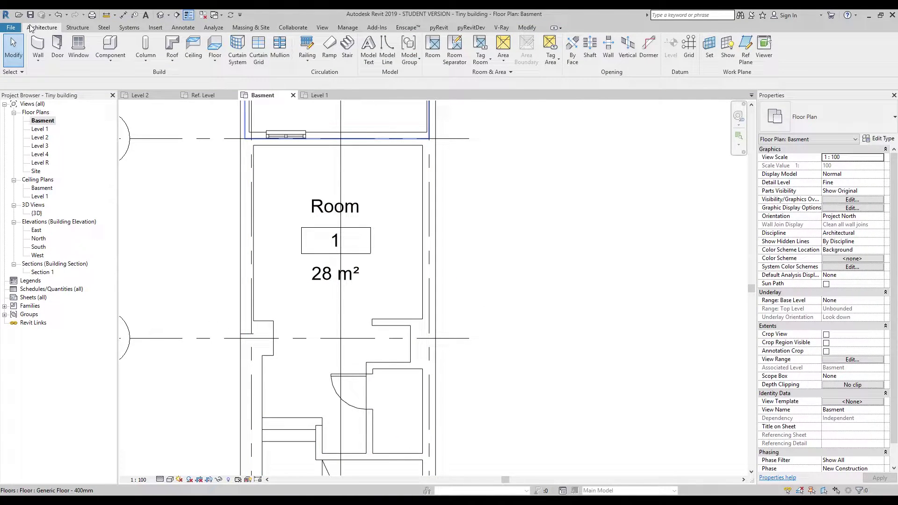
Draw a horizontal room separation line about 2275 mm long across the opening between main space and hallway, and check the room's extent.
{"action": "left_click", "coordinate": [461, 62]}
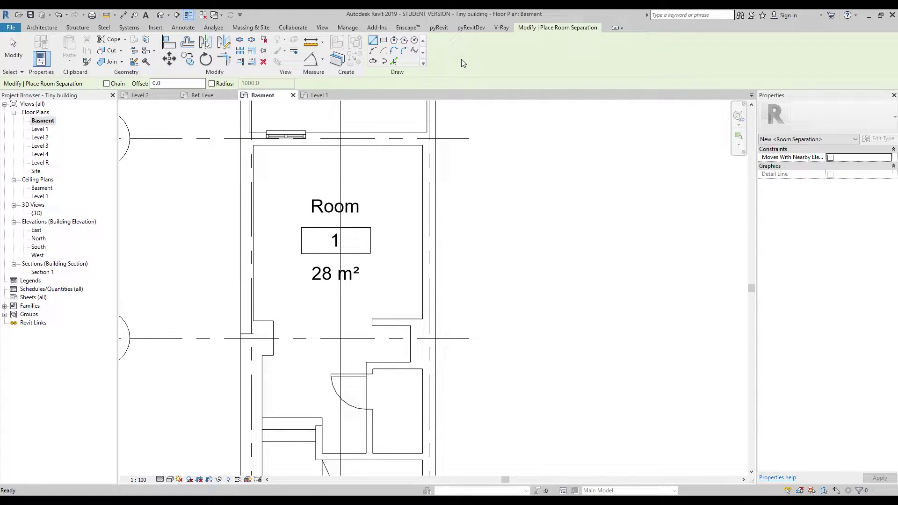
{"action": "left_click", "coordinate": [274, 356]}
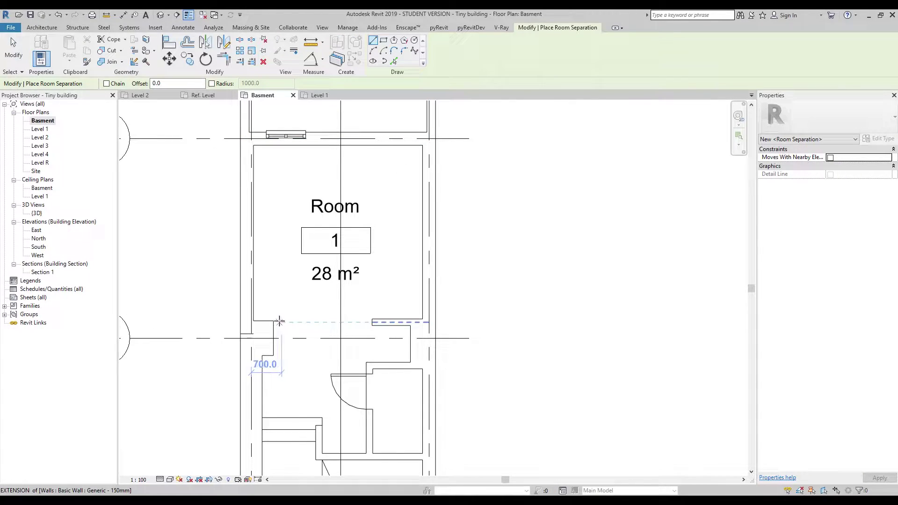
{"action": "left_click", "coordinate": [274, 321]}
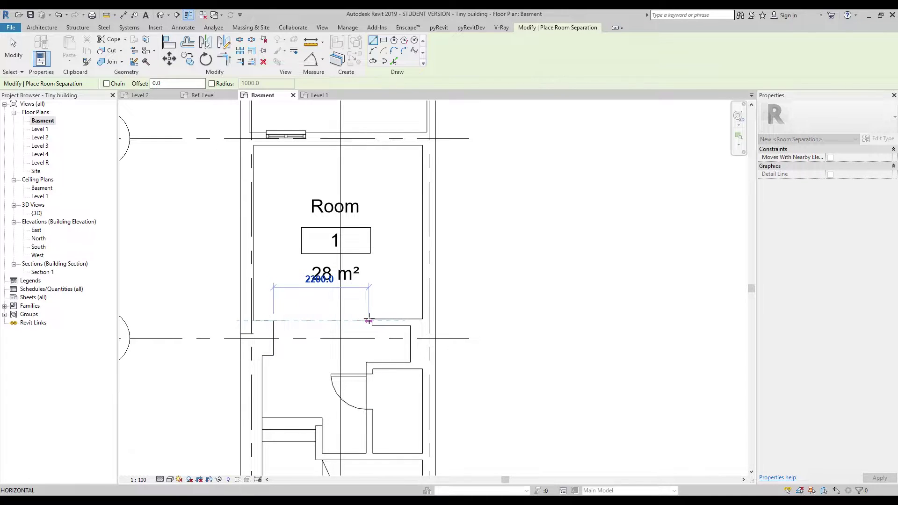
{"action": "scroll", "coordinate": [369, 318], "scroll_direction": "up", "scroll_amount": 2}
{"action": "scroll", "coordinate": [369, 321], "scroll_direction": "up", "scroll_amount": 2}
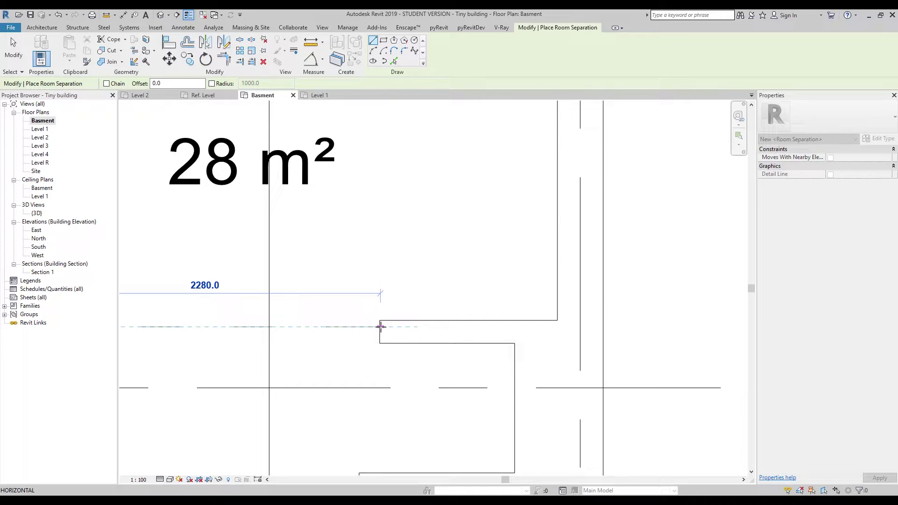
{"action": "left_click", "coordinate": [380, 326]}
{"action": "scroll", "coordinate": [416, 305], "scroll_direction": "down", "scroll_amount": 2}
{"action": "scroll", "coordinate": [418, 295], "scroll_direction": "down", "scroll_amount": 2}
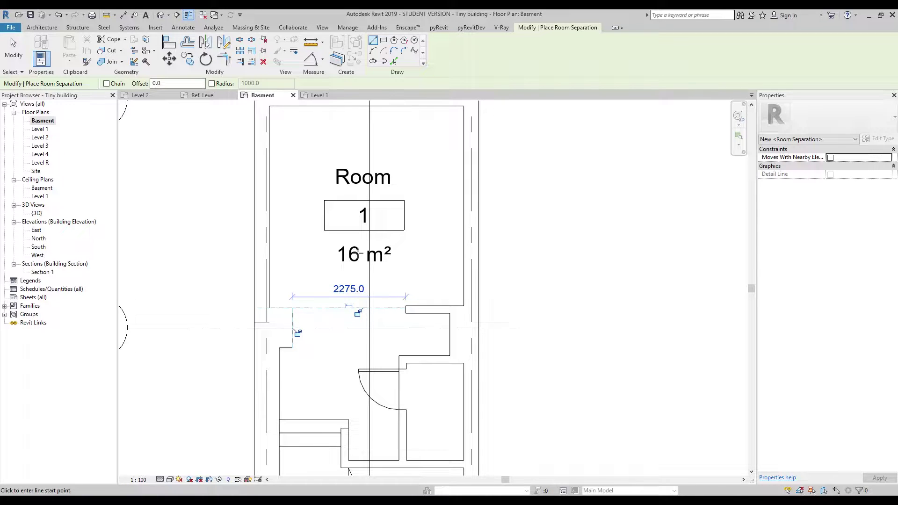
{"action": "key", "text": "Escape"}
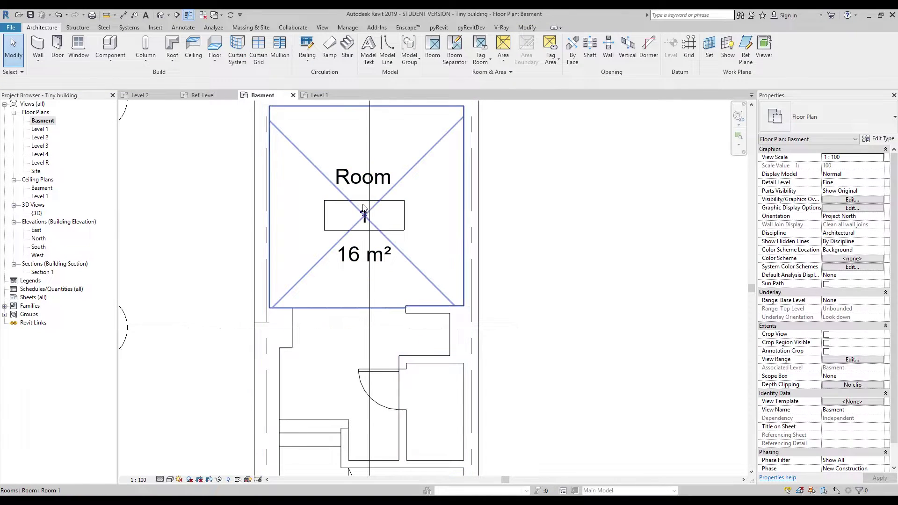
{"action": "left_click", "coordinate": [363, 208]}
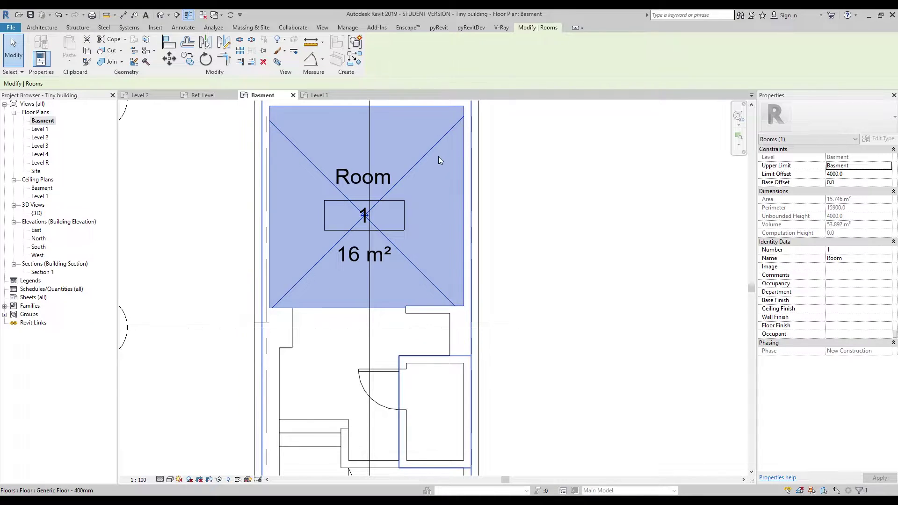
{"action": "middle_click_drag", "start_coordinate": [407, 168], "coordinate": [414, 217]}
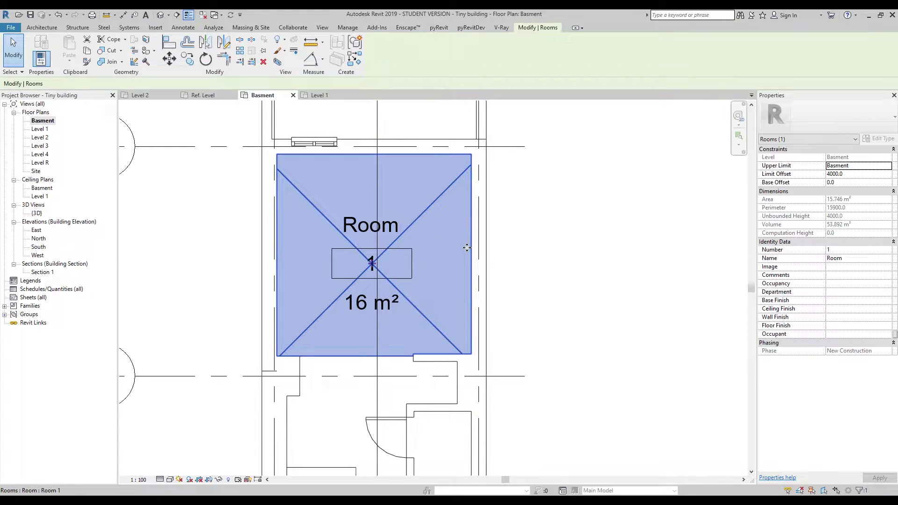
{"action": "middle_click_drag", "start_coordinate": [405, 291], "coordinate": [427, 201]}
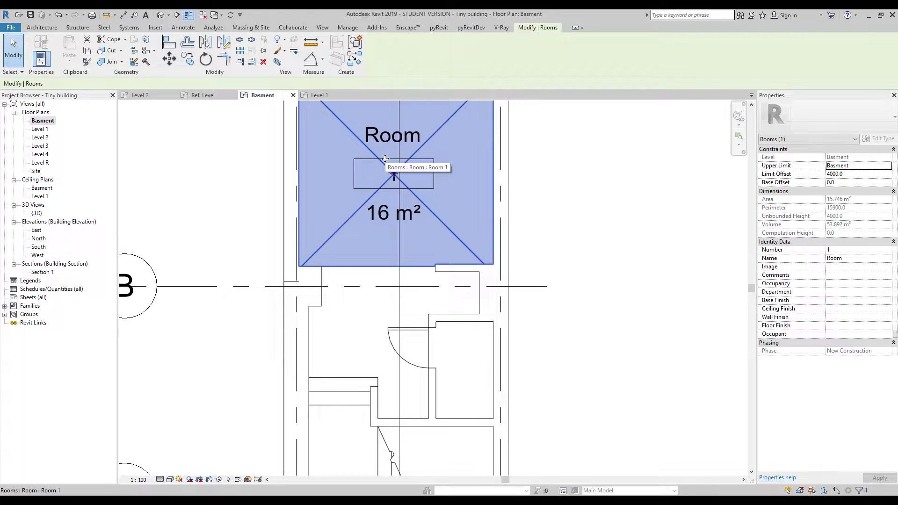
{"action": "key", "text": "Escape"}
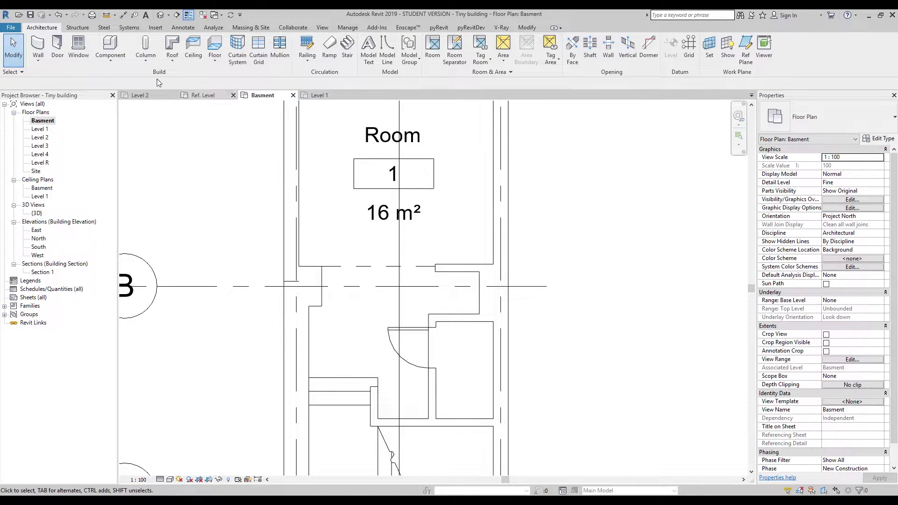
Try to split the main room with a horizontal room separation line about 2200 mm from the first one, and inspect the room.
{"action": "left_click", "coordinate": [454, 49]}
{"action": "left_click", "coordinate": [299, 154]}
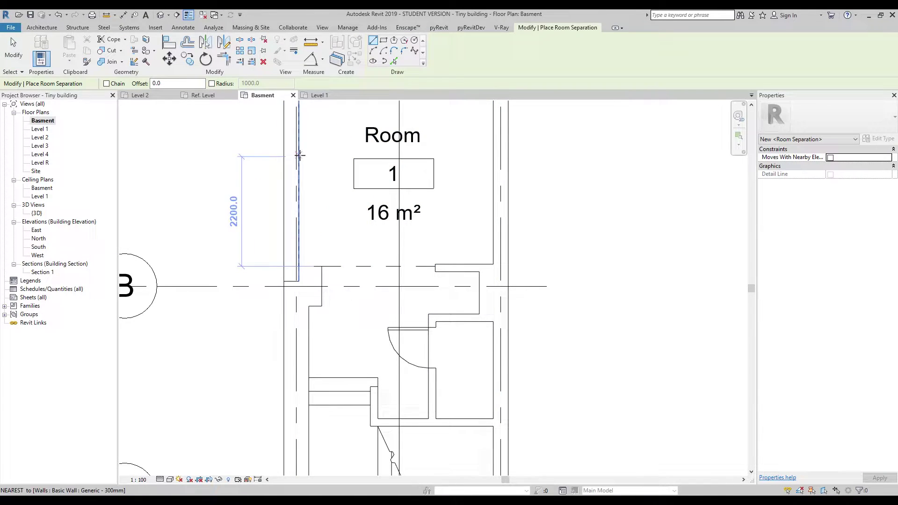
{"action": "left_click", "coordinate": [492, 156]}
{"action": "key", "text": "Escape"}
{"action": "key", "text": "Escape"}
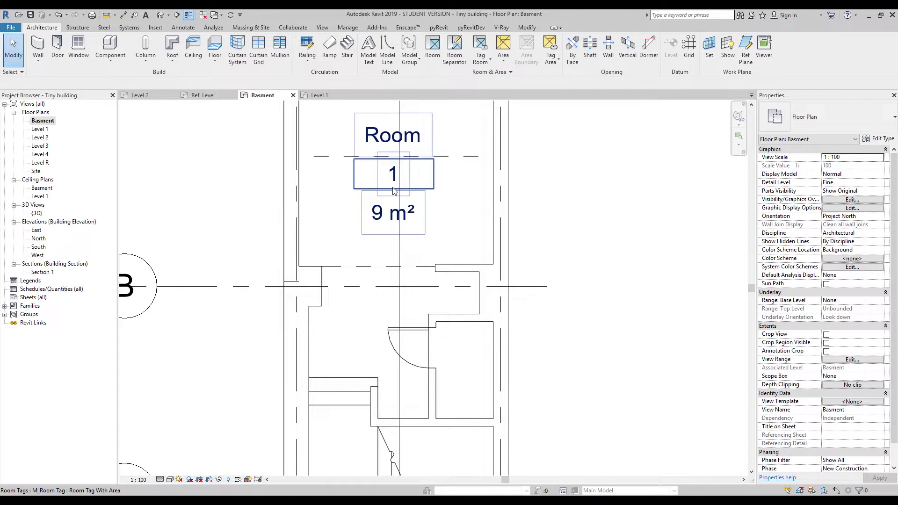
{"action": "left_click", "coordinate": [416, 209]}
{"action": "middle_click_drag", "start_coordinate": [595, 229], "coordinate": [597, 296]}
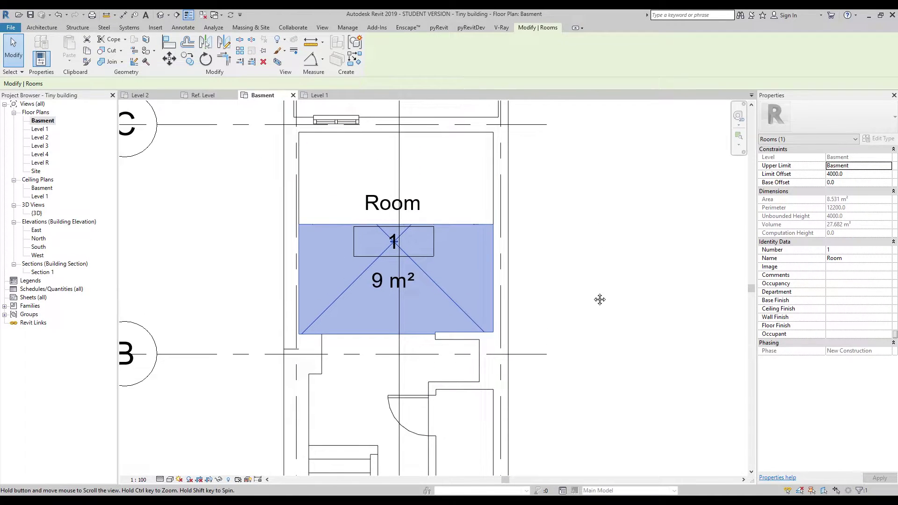
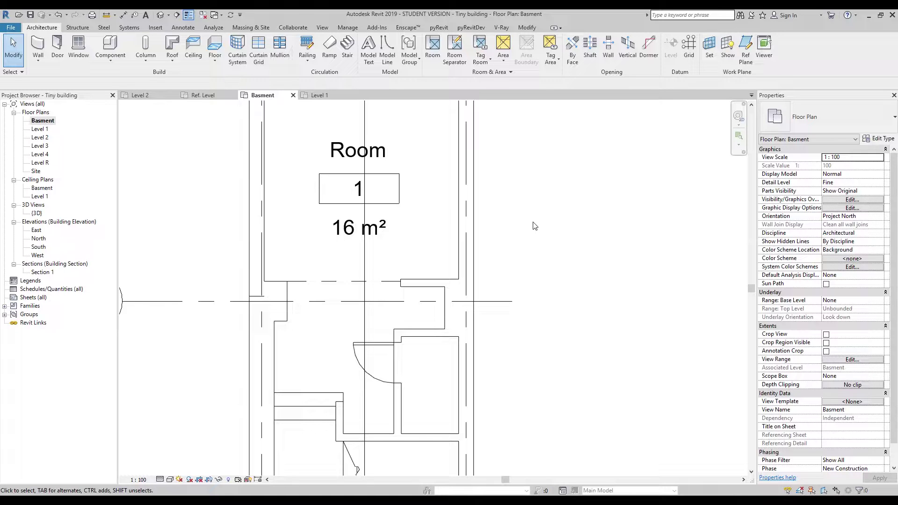
{"action": "key", "text": "v"}
{"action": "key", "text": "g"}
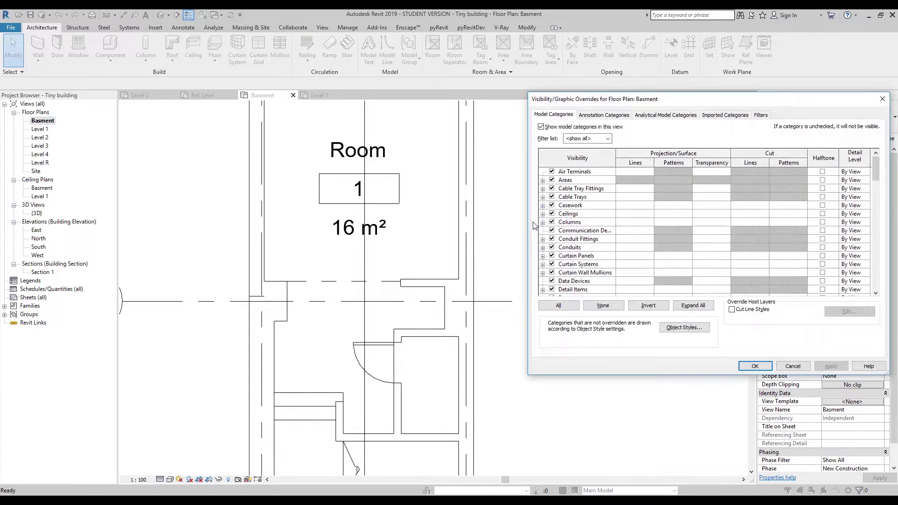
{"action": "left_click_drag", "start_coordinate": [601, 104], "coordinate": [467, 119]}
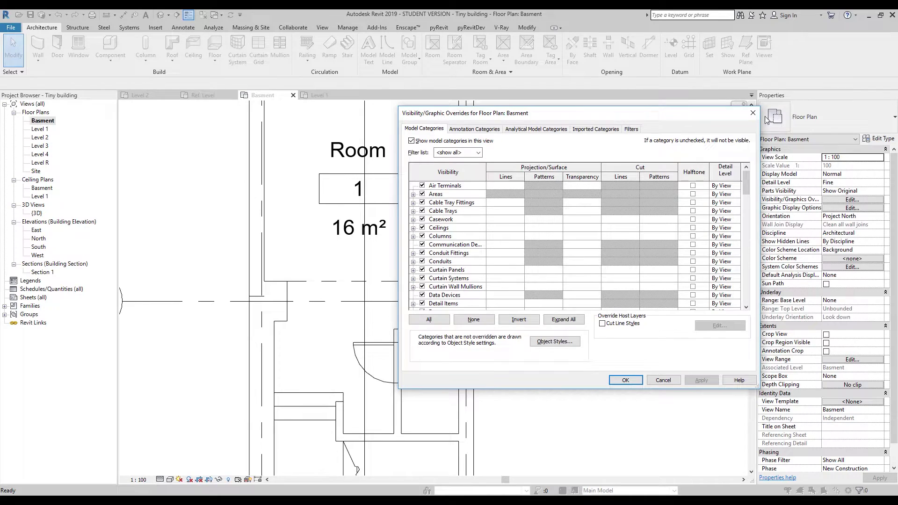
{"action": "left_click", "coordinate": [748, 114]}
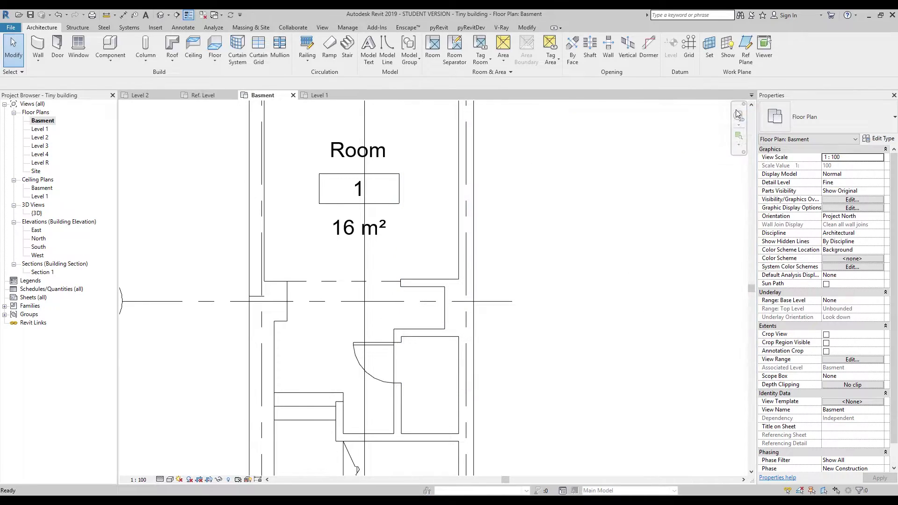
Find the Lines model category in the basement plan's Visibility/Graphic Overrides, expand it and widen the column to show its full subcategory names.
{"action": "left_click", "coordinate": [322, 28]}
{"action": "left_click", "coordinate": [75, 47]}
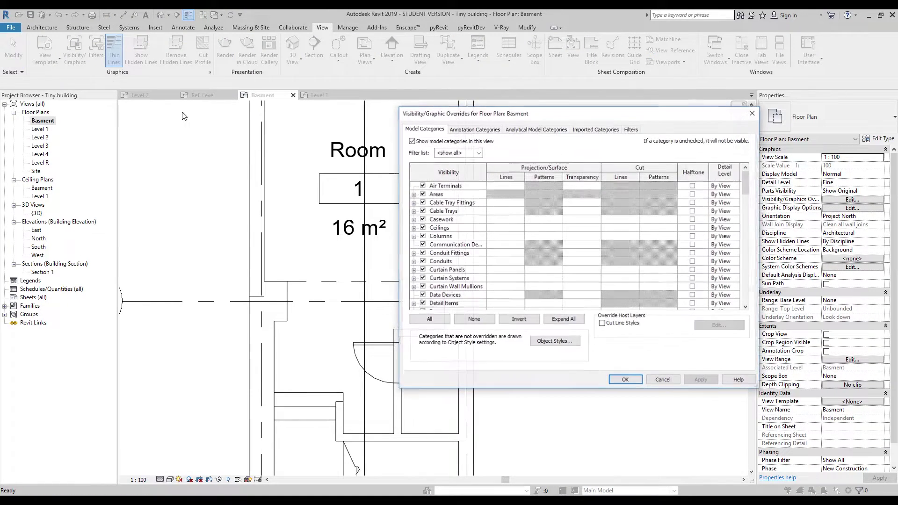
{"action": "scroll", "coordinate": [452, 245], "scroll_direction": "down", "scroll_amount": 1}
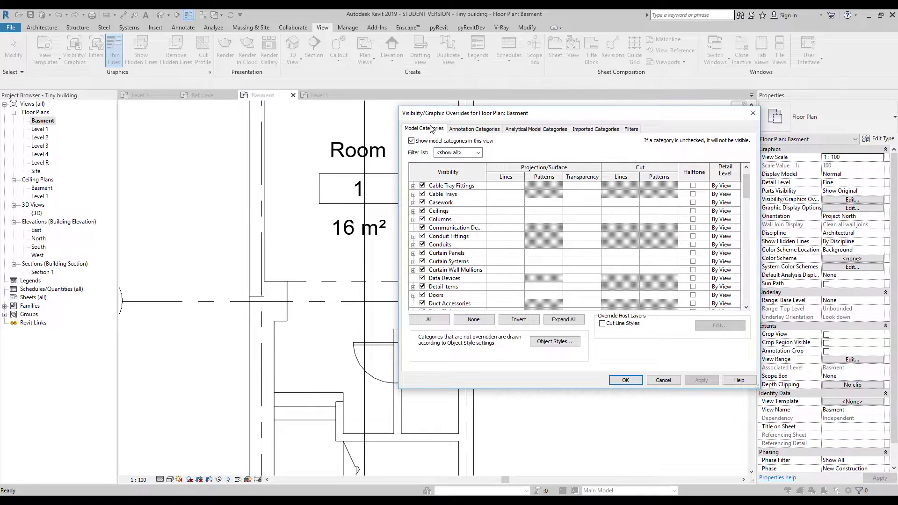
{"action": "scroll", "coordinate": [451, 233], "scroll_direction": "down", "scroll_amount": 5}
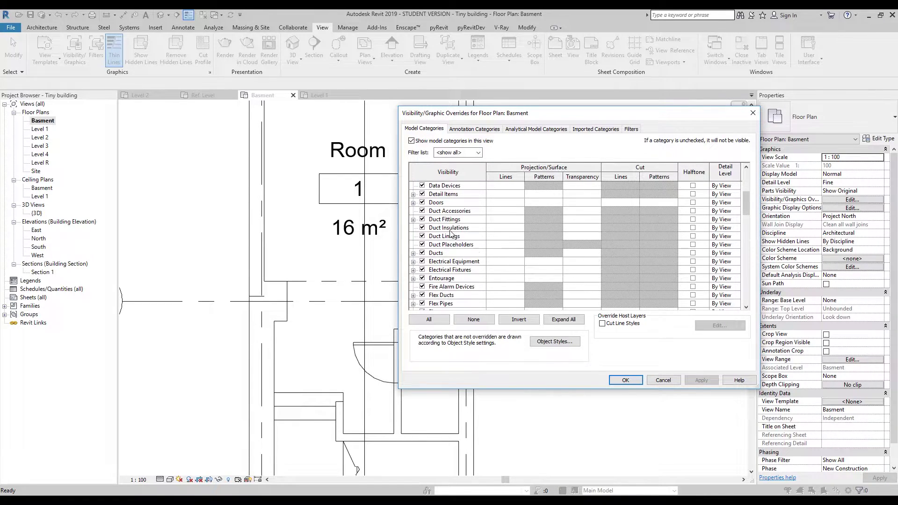
{"action": "scroll", "coordinate": [452, 233], "scroll_direction": "down", "scroll_amount": 10}
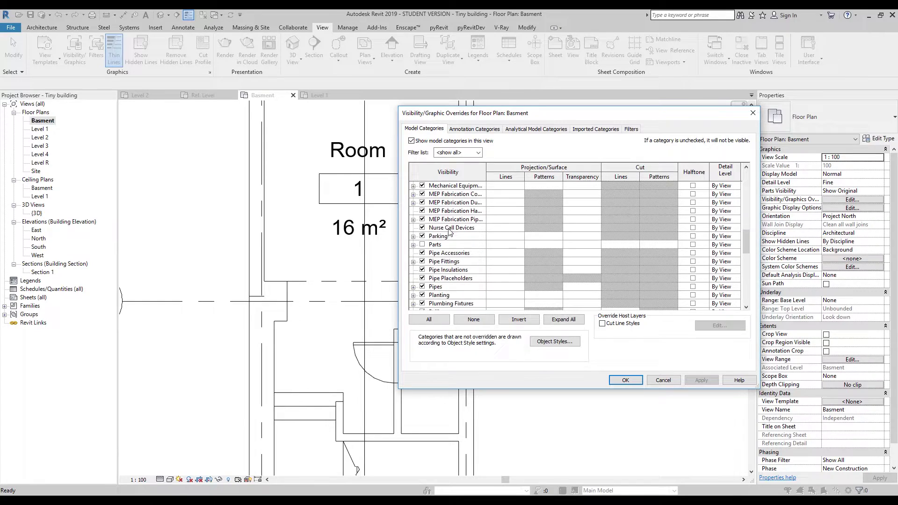
{"action": "scroll", "coordinate": [449, 231], "scroll_direction": "down", "scroll_amount": 8}
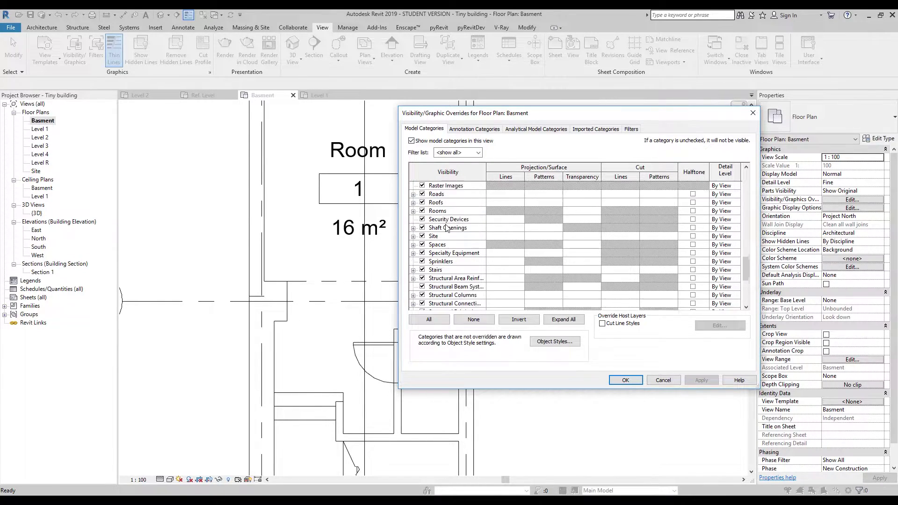
{"action": "scroll", "coordinate": [447, 229], "scroll_direction": "down", "scroll_amount": 6}
{"action": "scroll", "coordinate": [446, 234], "scroll_direction": "up", "scroll_amount": 9}
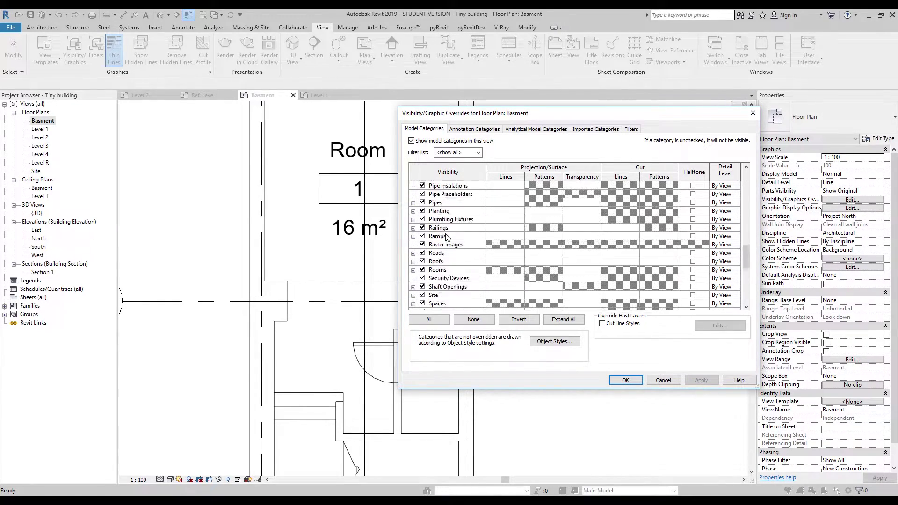
{"action": "scroll", "coordinate": [446, 237], "scroll_direction": "up", "scroll_amount": 7}
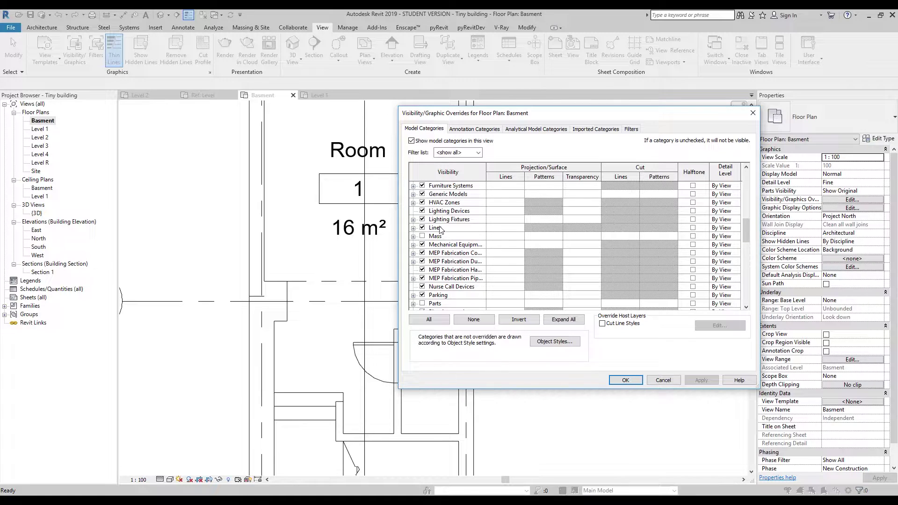
{"action": "left_click", "coordinate": [413, 227]}
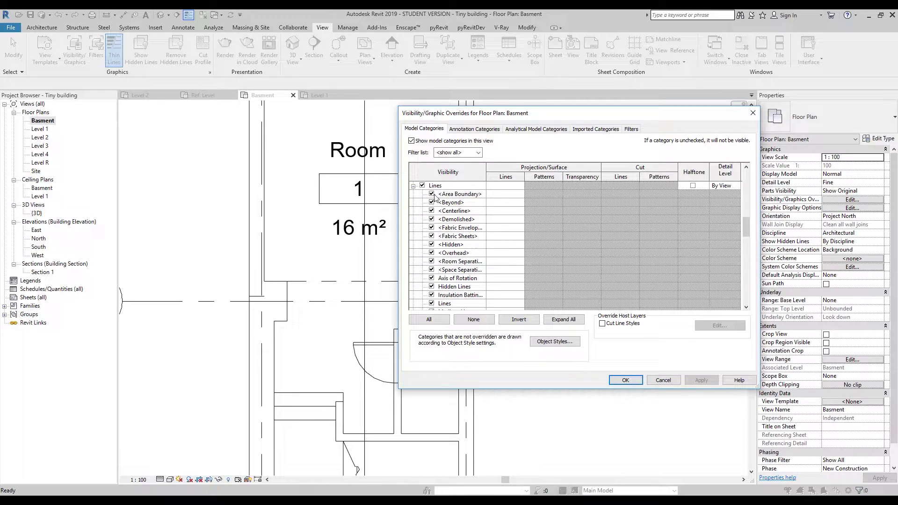
{"action": "scroll", "coordinate": [446, 248], "scroll_direction": "down", "scroll_amount": 2}
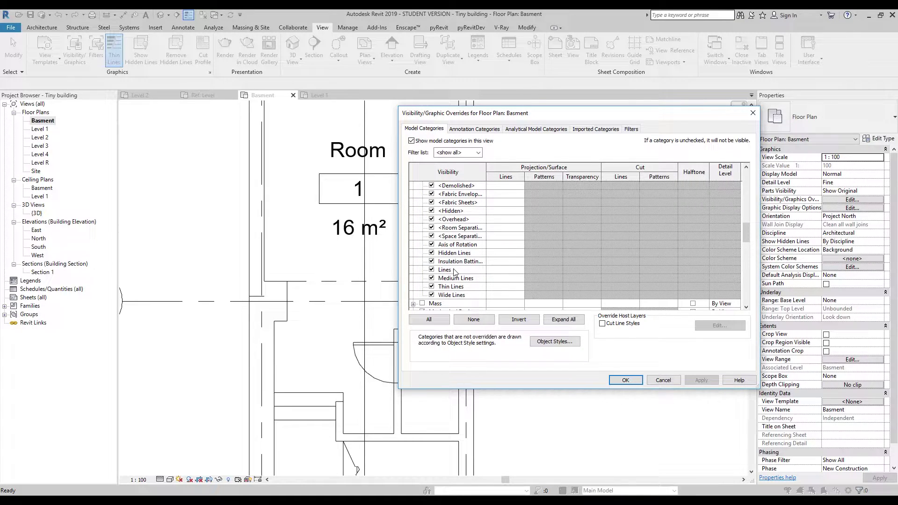
{"action": "scroll", "coordinate": [454, 272], "scroll_direction": "up", "scroll_amount": 3}
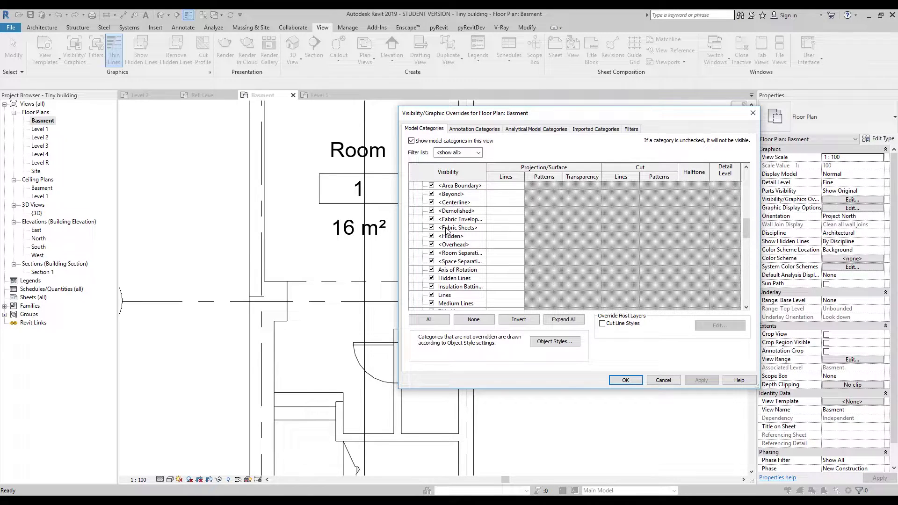
{"action": "double_click", "coordinate": [485, 174]}
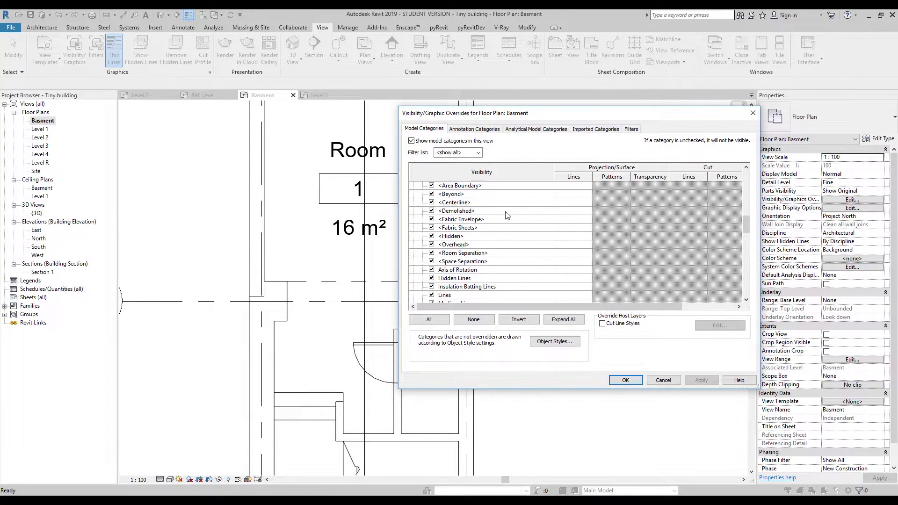
Try hiding the <Room Separation> lines in the basement plan and turn their visibility back on.
{"action": "left_click", "coordinate": [431, 252]}
{"action": "left_click", "coordinate": [705, 381]}
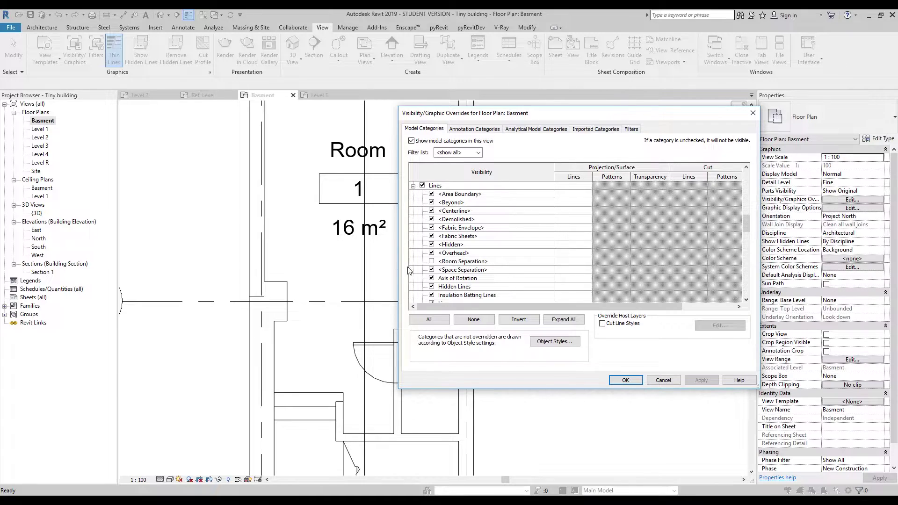
{"action": "left_click", "coordinate": [431, 261]}
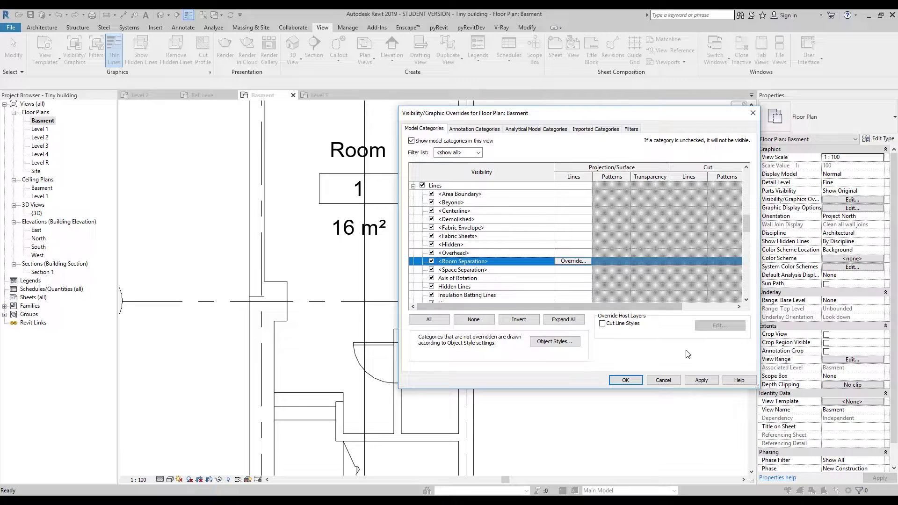
{"action": "left_click", "coordinate": [706, 383]}
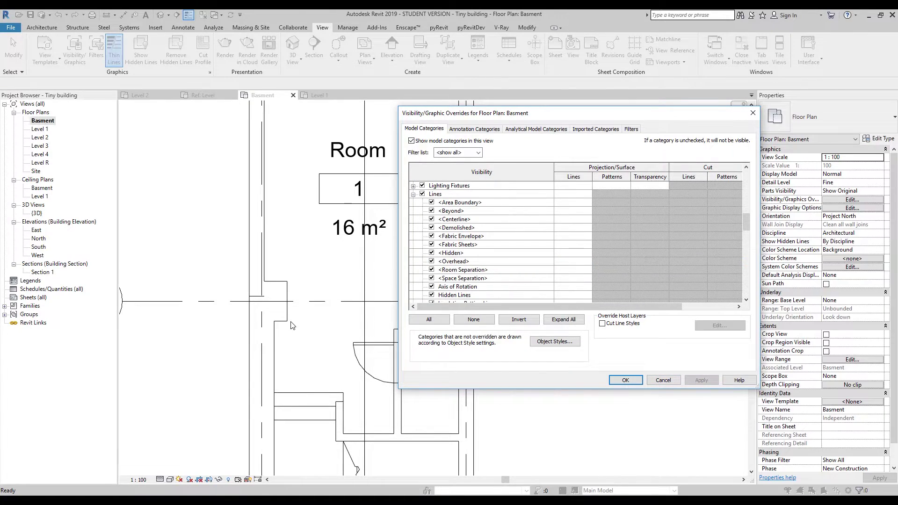
{"action": "left_click", "coordinate": [623, 383]}
Place a tagged room in the hallway and stair area beyond the separation line of the main room.
{"action": "middle_click_drag", "start_coordinate": [463, 306], "coordinate": [505, 288]}
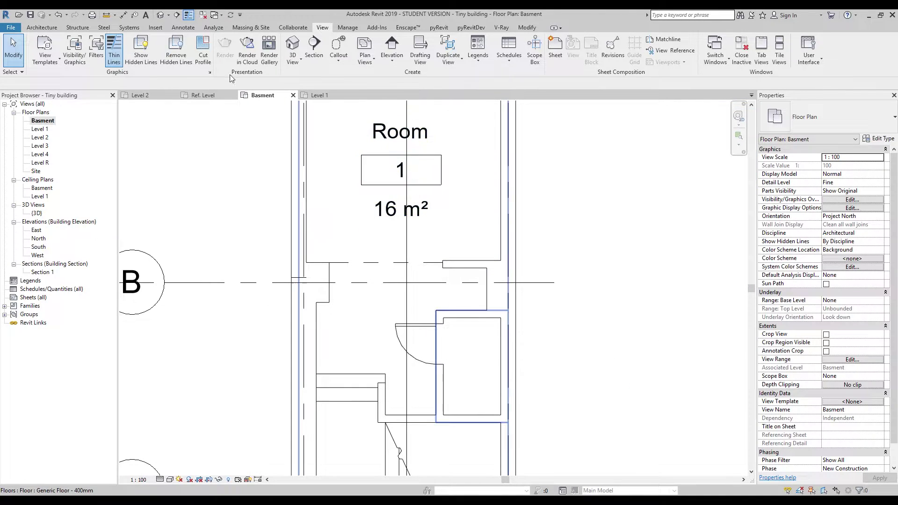
{"action": "left_click", "coordinate": [42, 27]}
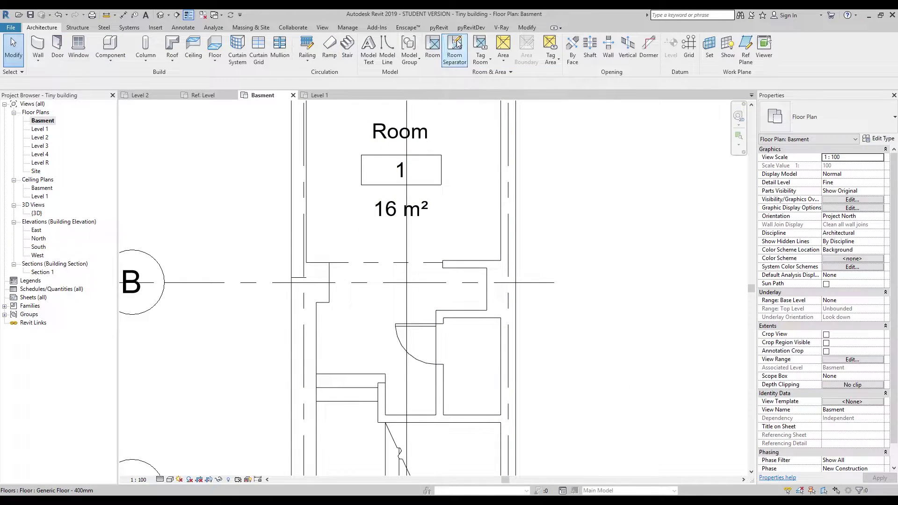
{"action": "left_click", "coordinate": [433, 47]}
{"action": "left_click", "coordinate": [381, 335]}
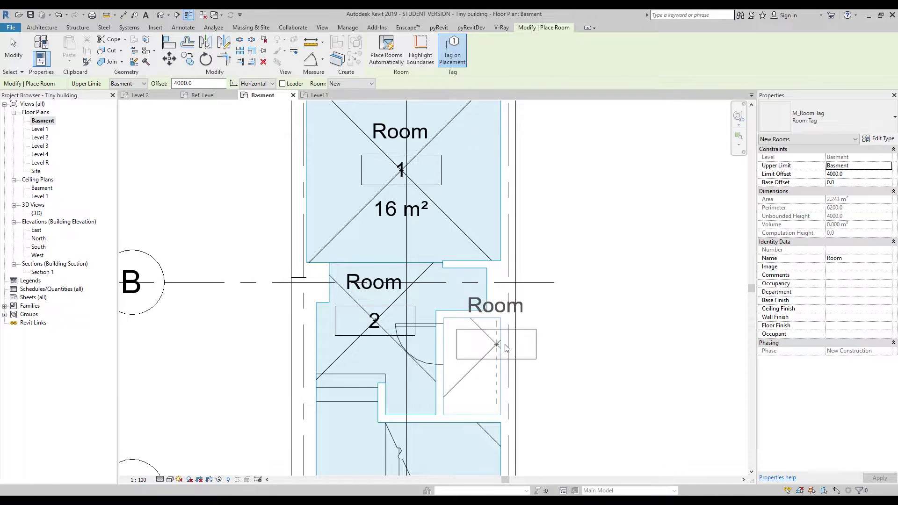
{"action": "key", "text": "Escape"}
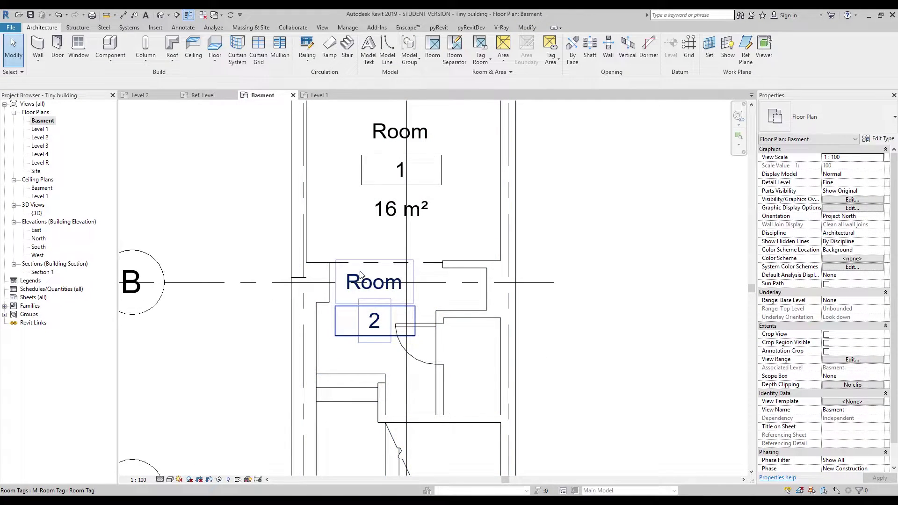
Draw room separation lines along the stair's front edge and down to the adjoining wall end to close the hallway off from the stairs.
{"action": "middle_click_drag", "start_coordinate": [345, 380], "coordinate": [378, 318]}
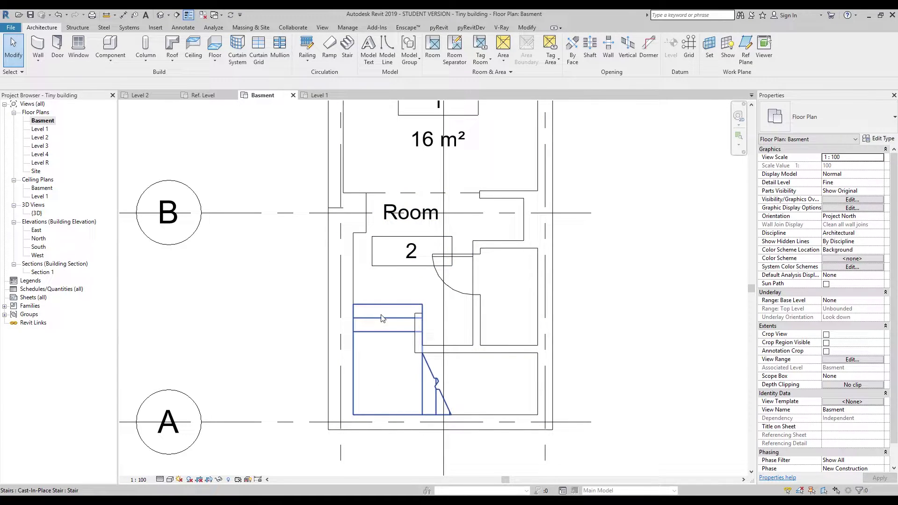
{"action": "left_click", "coordinate": [454, 47]}
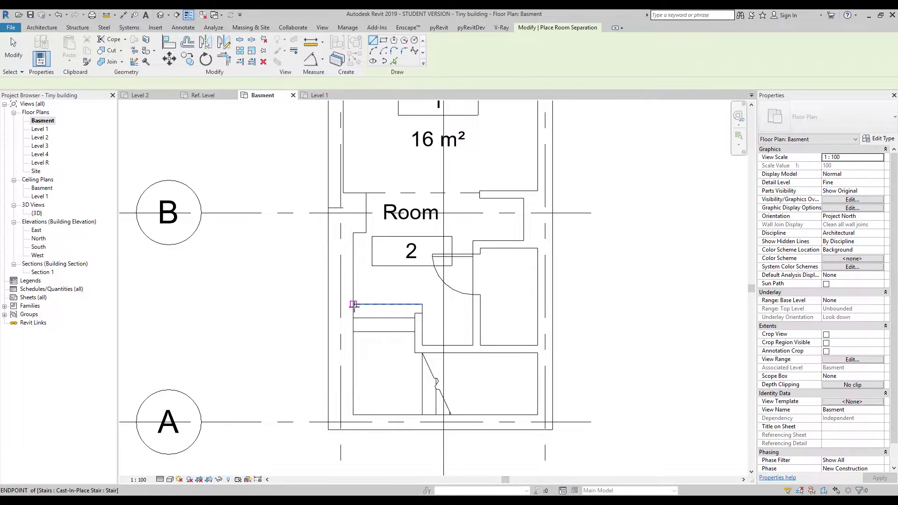
{"action": "left_click", "coordinate": [353, 305]}
{"action": "left_click", "coordinate": [422, 304]}
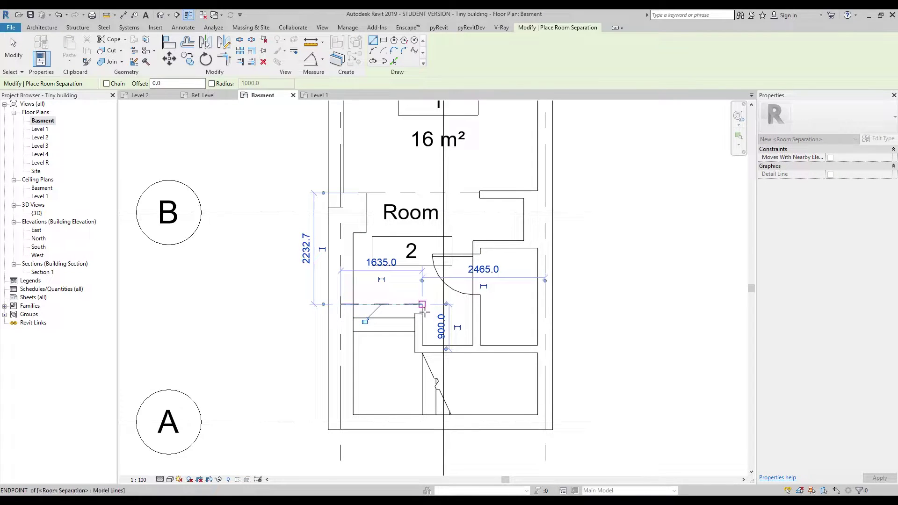
{"action": "left_click", "coordinate": [422, 313]}
{"action": "scroll", "coordinate": [423, 313], "scroll_direction": "up", "scroll_amount": 4}
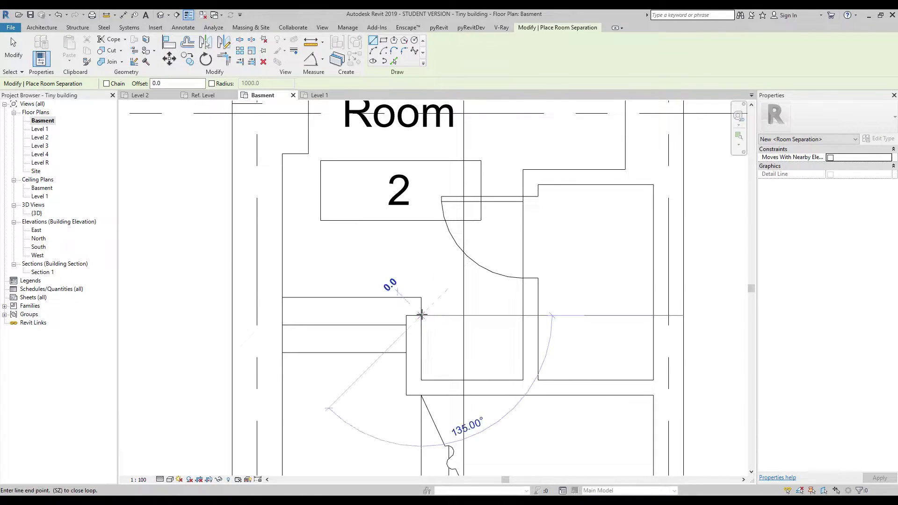
{"action": "left_click", "coordinate": [420, 297]}
{"action": "key", "text": "Escape"}
{"action": "key", "text": "Escape"}
Change the hallway room's tag to the Room Tag With Area type.
{"action": "left_click", "coordinate": [409, 136]}
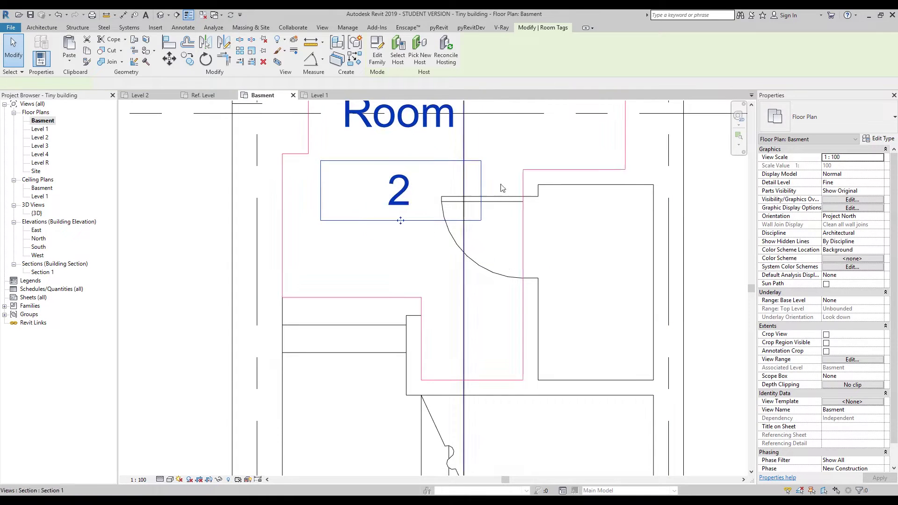
{"action": "middle_click_drag", "start_coordinate": [502, 188], "coordinate": [464, 315]}
{"action": "left_click", "coordinate": [823, 120]}
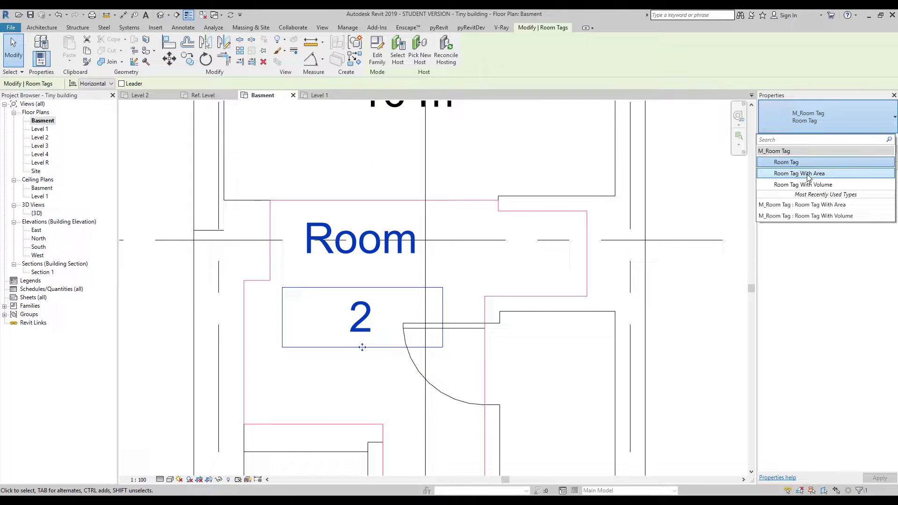
{"action": "left_click", "coordinate": [807, 174]}
Place a tagged room in the small enclosed space beside the hallway door.
{"action": "scroll", "coordinate": [525, 329], "scroll_direction": "down", "scroll_amount": 3}
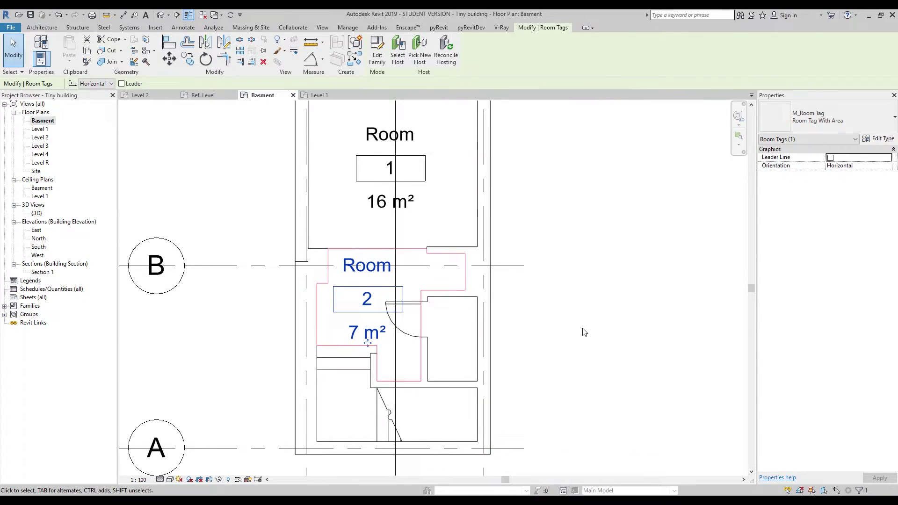
{"action": "key", "text": "r"}
{"action": "key", "text": "m"}
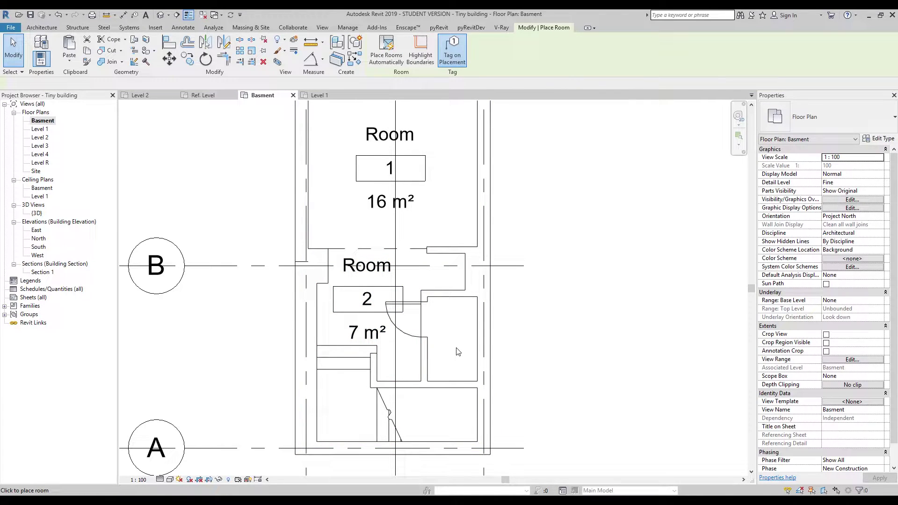
{"action": "middle_click_drag", "start_coordinate": [444, 304], "coordinate": [465, 256]}
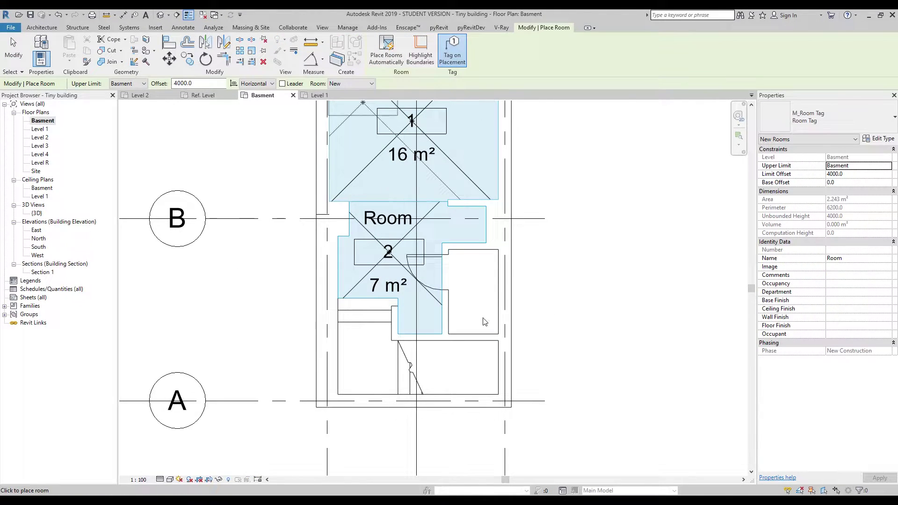
{"action": "scroll", "coordinate": [471, 280], "scroll_direction": "up", "scroll_amount": 2}
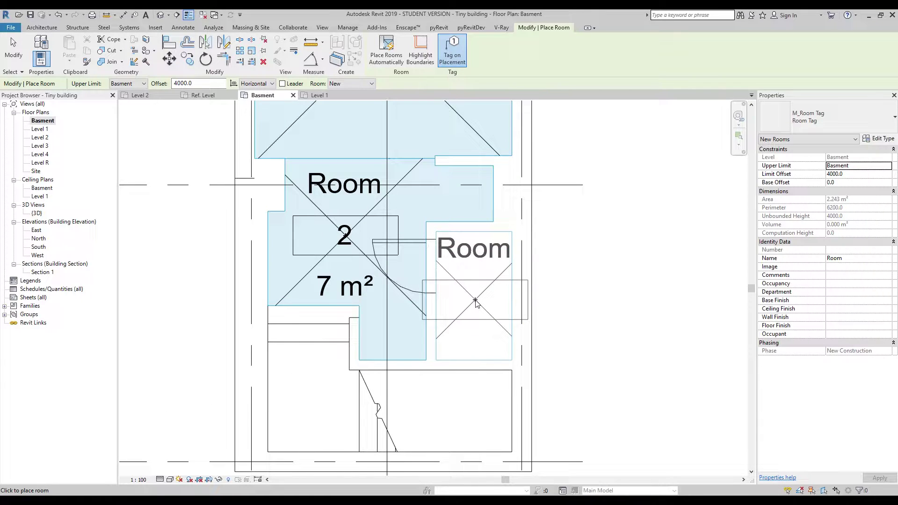
{"action": "left_click", "coordinate": [474, 301]}
{"action": "key", "text": "Escape"}
Change the small enclosed room's tag to the Room Tag With Area type.
{"action": "left_click", "coordinate": [489, 255]}
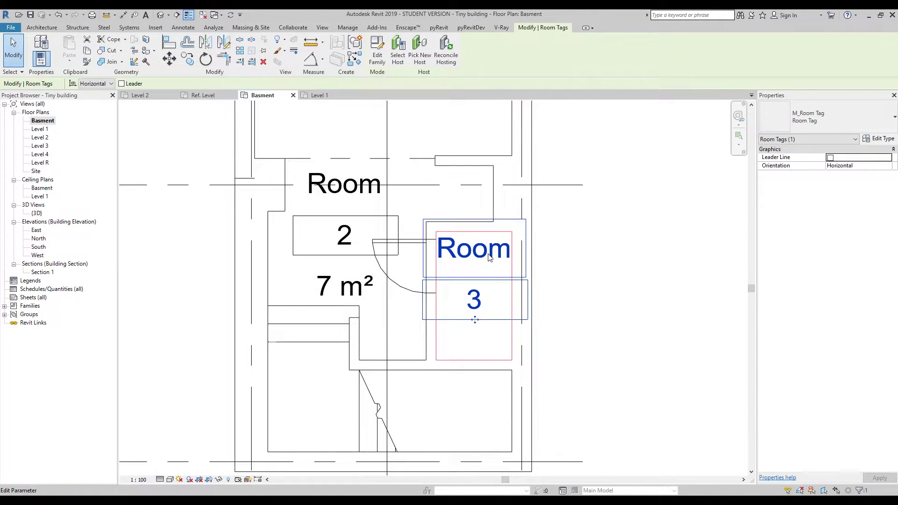
{"action": "left_click", "coordinate": [818, 118]}
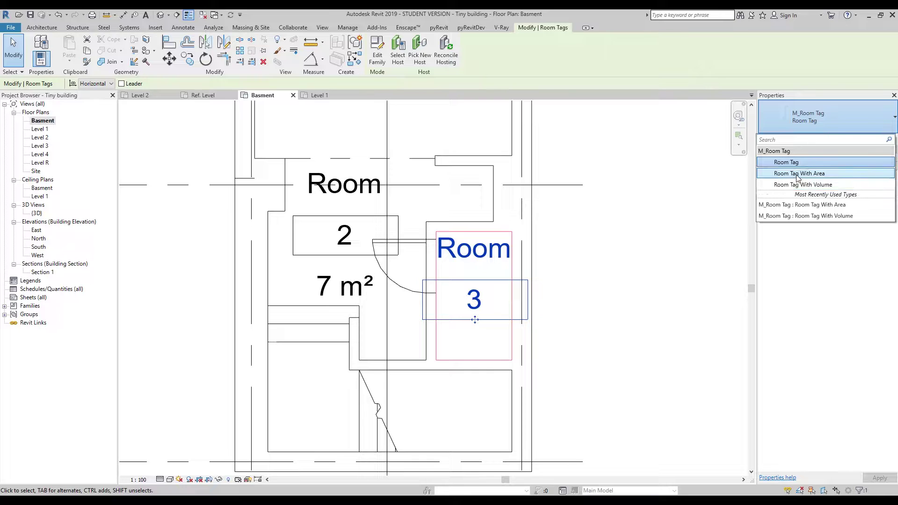
{"action": "left_click", "coordinate": [798, 176]}
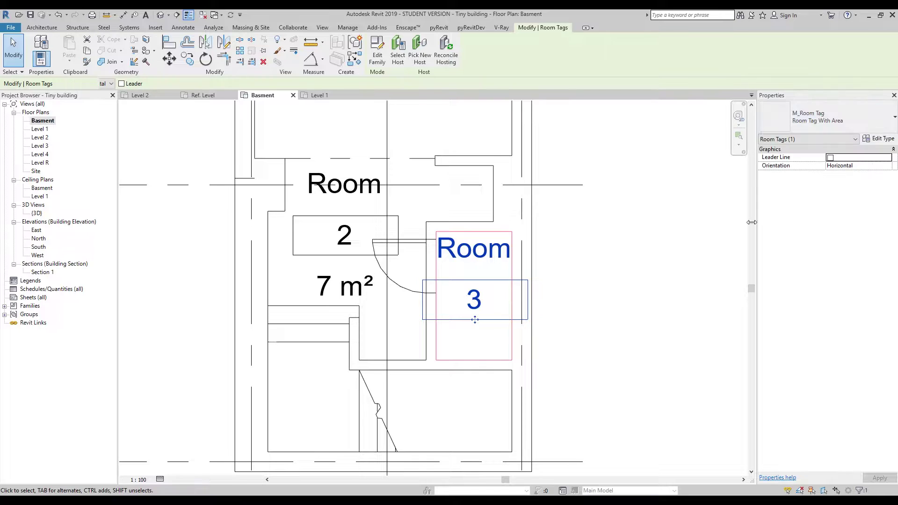
{"action": "left_click", "coordinate": [601, 313]}
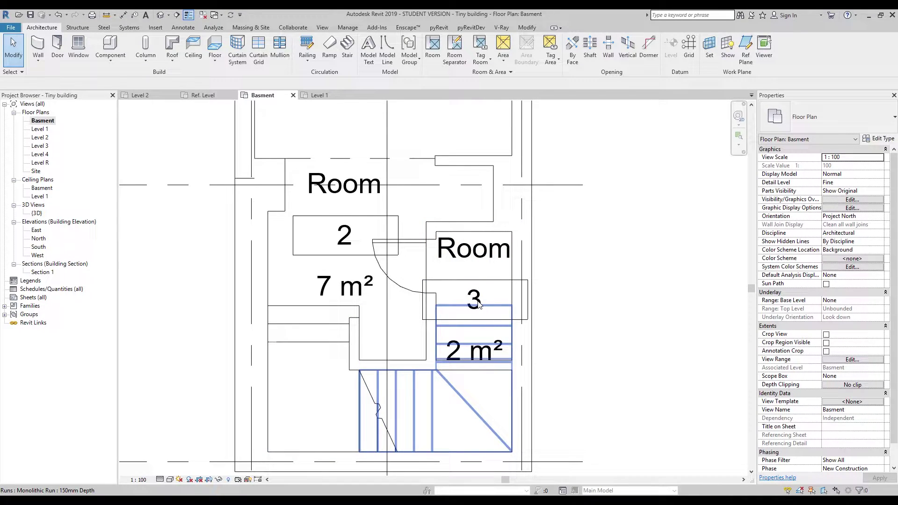
{"action": "scroll", "coordinate": [478, 304], "scroll_direction": "down", "scroll_amount": 3}
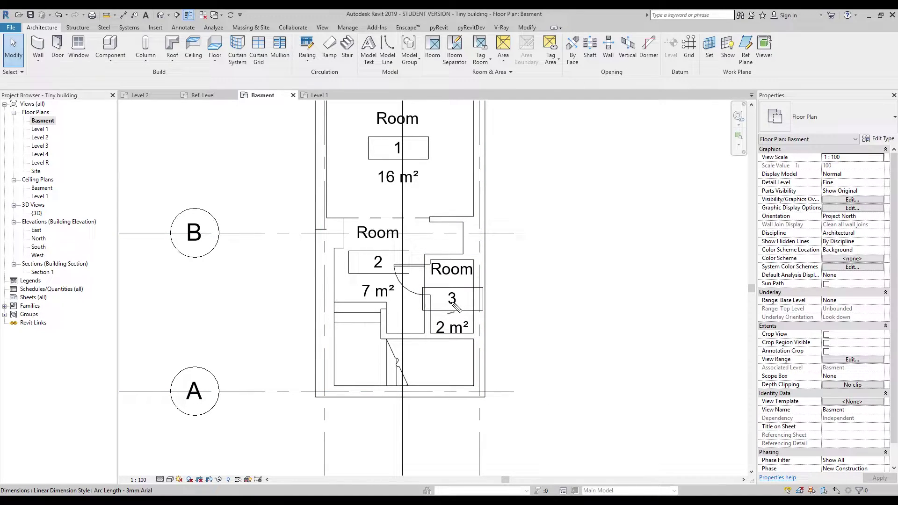
{"action": "mouse_move", "coordinate": [452, 299]}
{"action": "left_mouse_down"}
{"action": "mouse_move", "coordinate": [540, 289]}
{"action": "mouse_move", "coordinate": [553, 267]}
{"action": "mouse_move", "coordinate": [559, 280]}
{"action": "mouse_move", "coordinate": [591, 277]}
{"action": "left_mouse_up"}
{"action": "left_click_drag", "start_coordinate": [602, 276], "coordinate": [601, 277]}
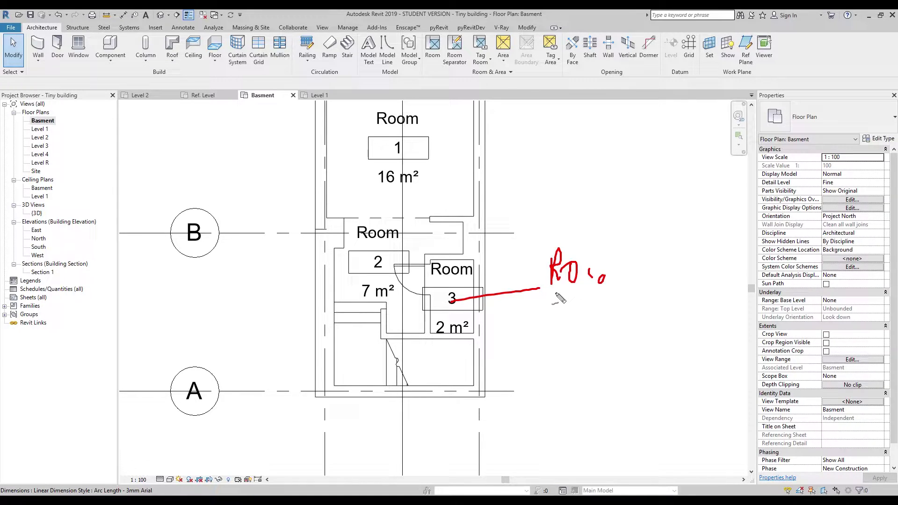
{"action": "left_click_drag", "start_coordinate": [553, 295], "coordinate": [672, 295]}
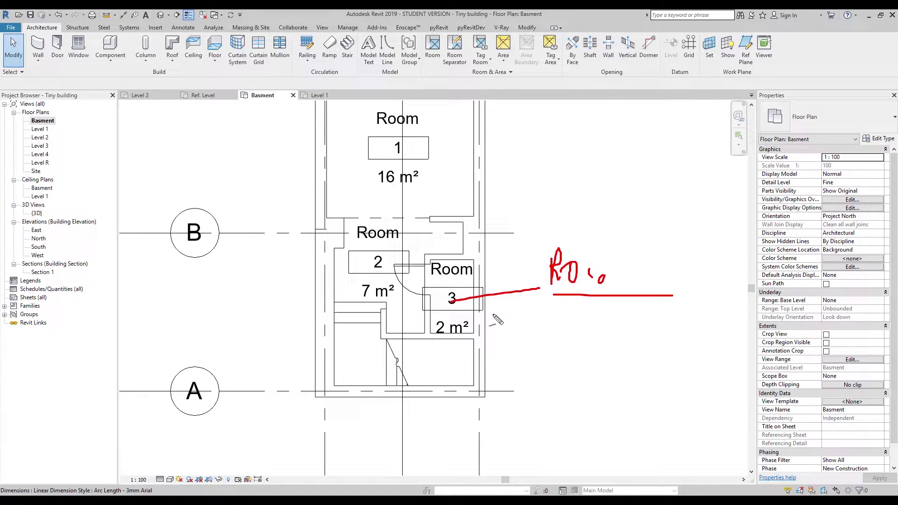
{"action": "key", "text": "Escape"}
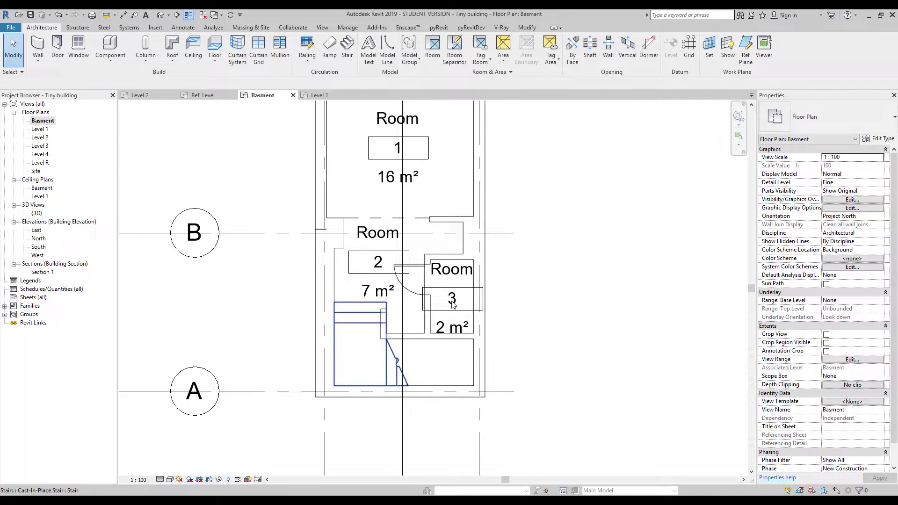
Try to move the small enclosed room's tag outside the building without a leader line.
{"action": "left_click", "coordinate": [452, 327]}
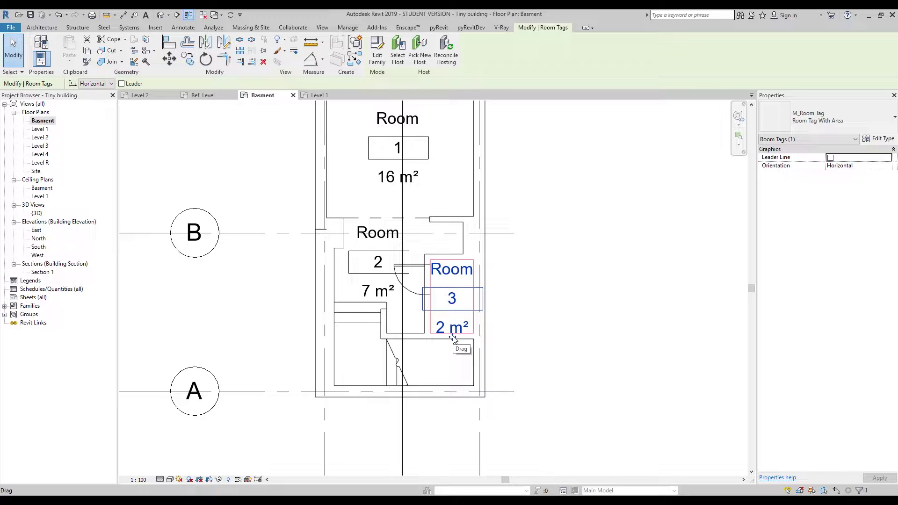
{"action": "left_click_drag", "start_coordinate": [453, 338], "coordinate": [557, 330]}
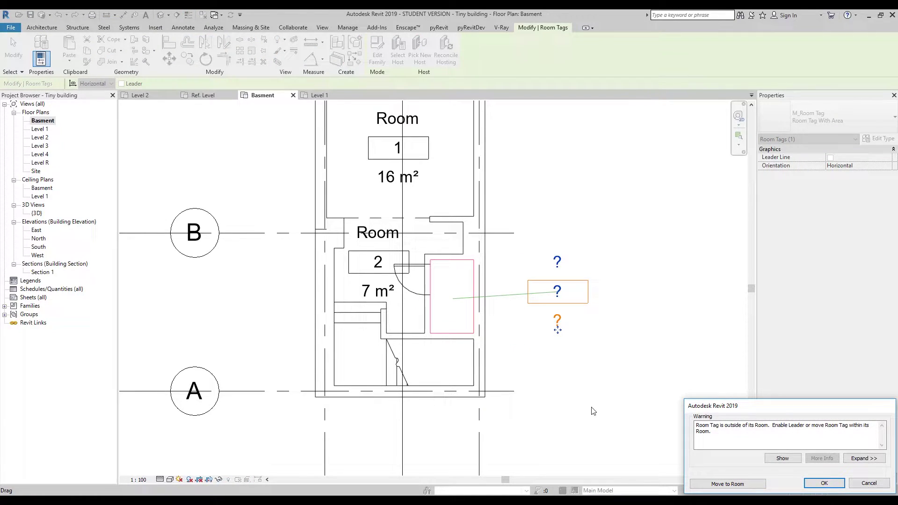
{"action": "left_click_drag", "start_coordinate": [720, 408], "coordinate": [428, 129]}
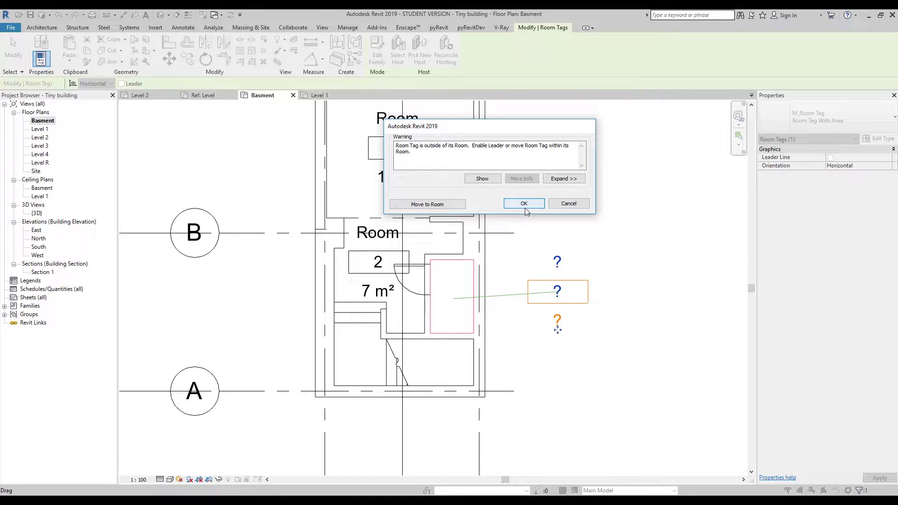
{"action": "left_click", "coordinate": [568, 203]}
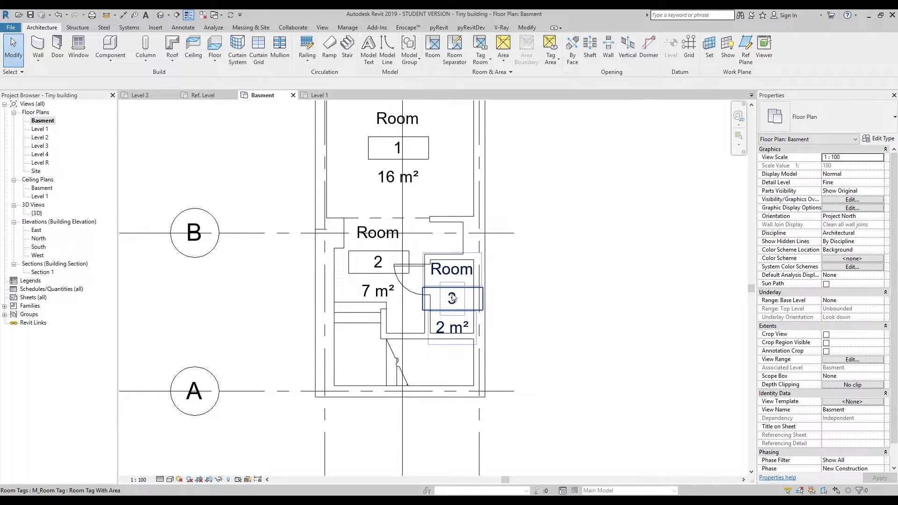
Enable the leader line on the small enclosed room's tag and move the tag into the blank area beside the building.
{"action": "left_click", "coordinate": [448, 270]}
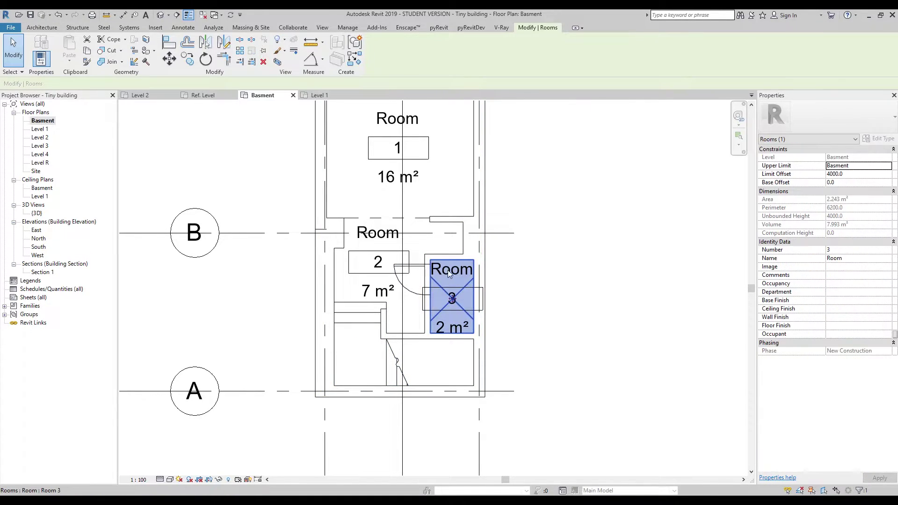
{"action": "key", "text": "Escape"}
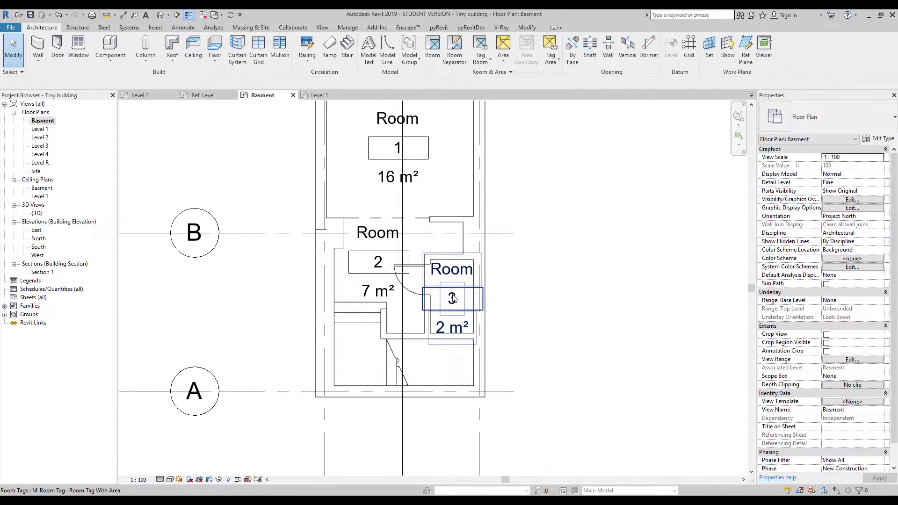
{"action": "left_click", "coordinate": [453, 324]}
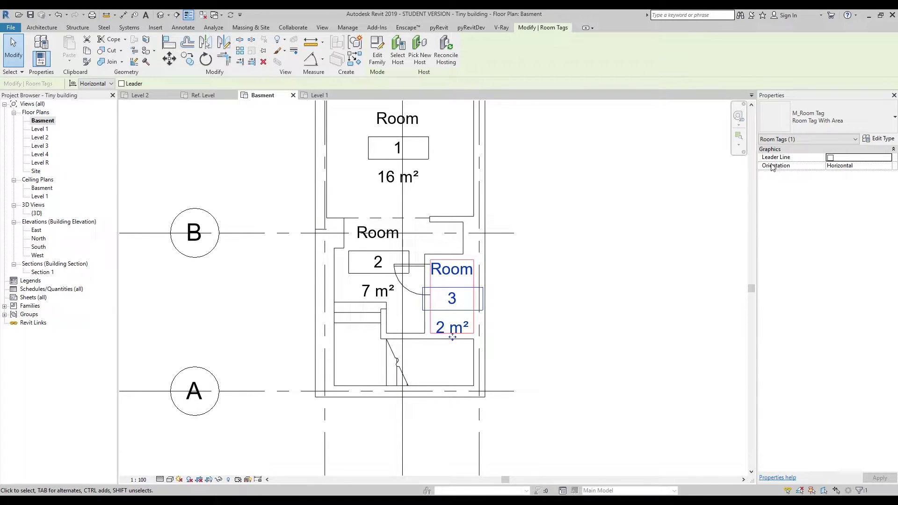
{"action": "left_click", "coordinate": [830, 158]}
{"action": "left_click_drag", "start_coordinate": [451, 337], "coordinate": [584, 304]}
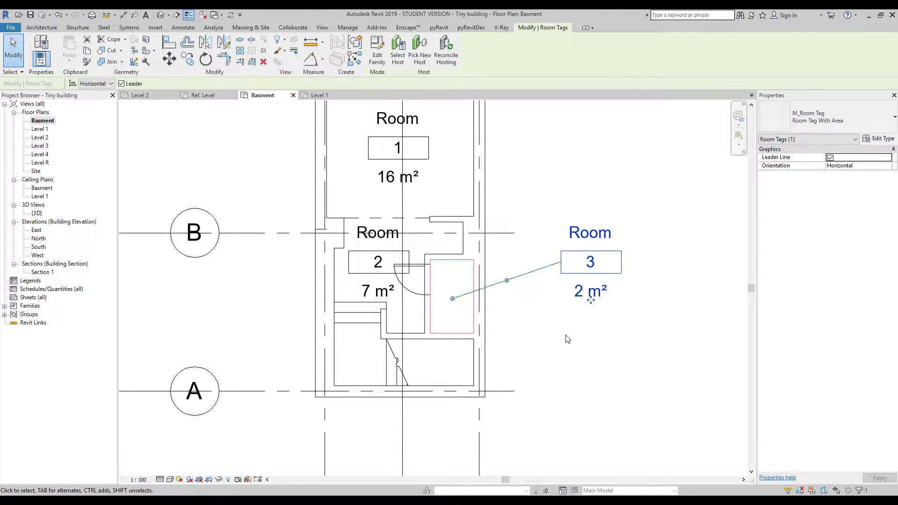
Bend the small room's tag leader so its outer segment runs horizontally from the number box.
{"action": "left_click_drag", "start_coordinate": [509, 282], "coordinate": [500, 262]}
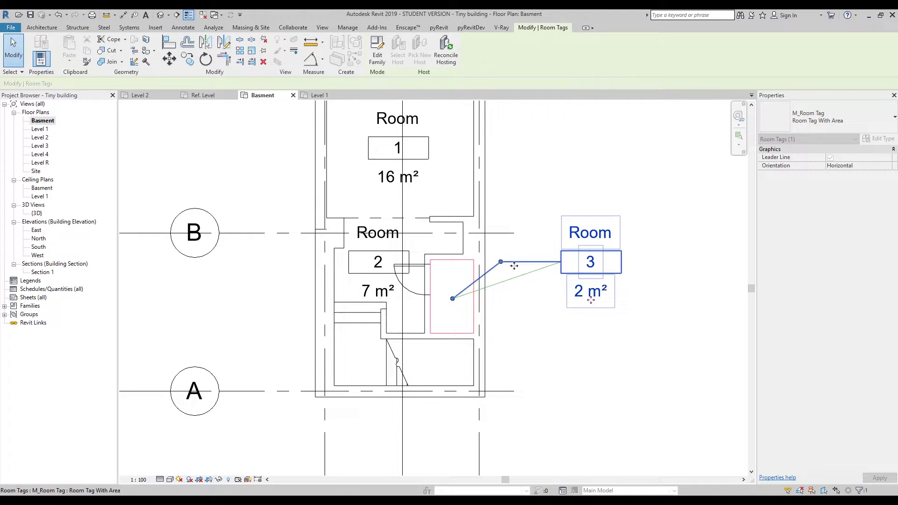
{"action": "left_click", "coordinate": [533, 299]}
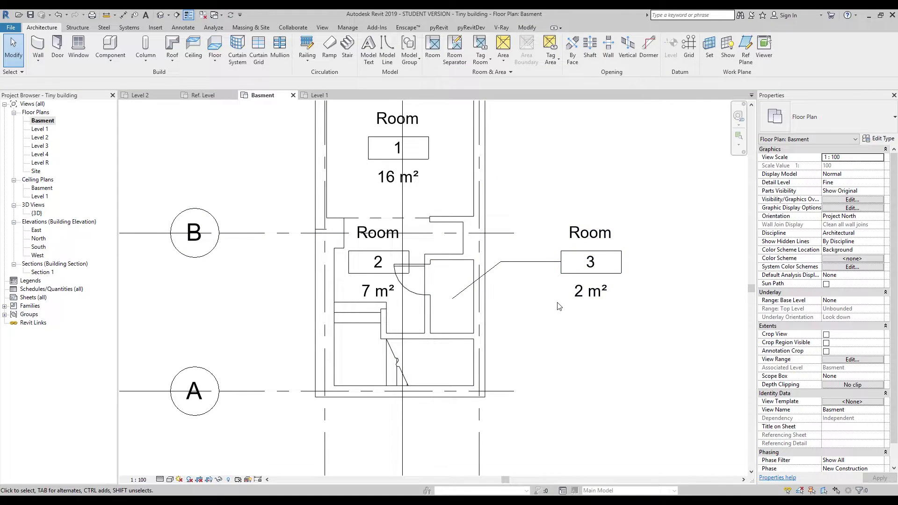
{"action": "middle_click_drag", "start_coordinate": [601, 315], "coordinate": [582, 311]}
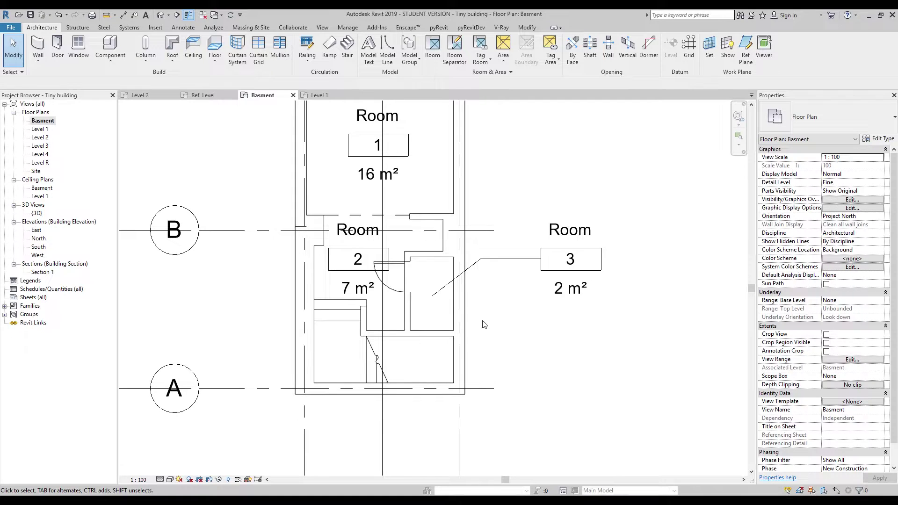
Compare the tag sizes at view scales 1:50 and 1:200, and return the basement plan to 1:100.
{"action": "left_click", "coordinate": [145, 480]}
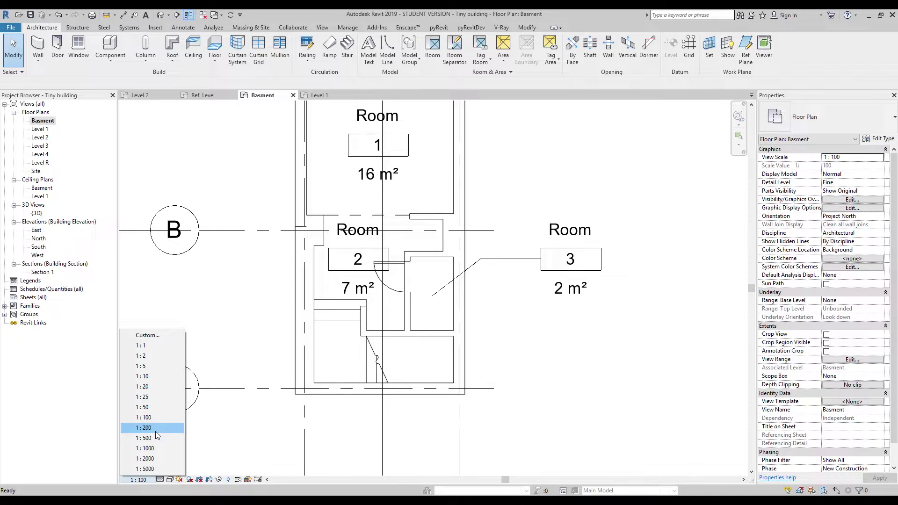
{"action": "left_click", "coordinate": [157, 408]}
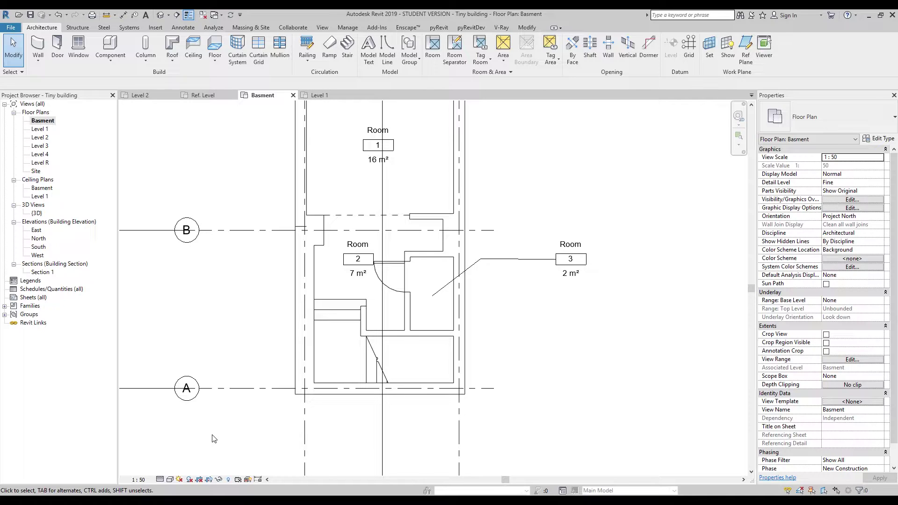
{"action": "left_click", "coordinate": [143, 480]}
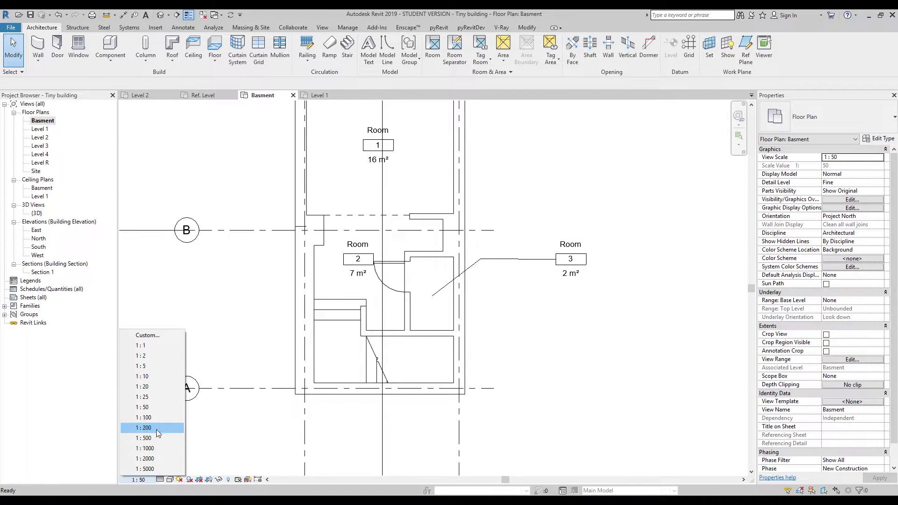
{"action": "left_click", "coordinate": [158, 427]}
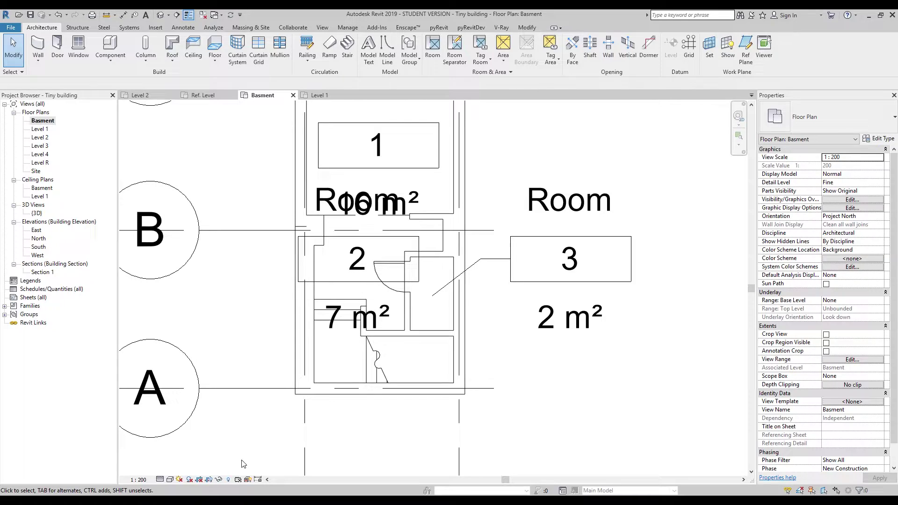
{"action": "left_click", "coordinate": [139, 480]}
{"action": "left_click", "coordinate": [394, 457]}
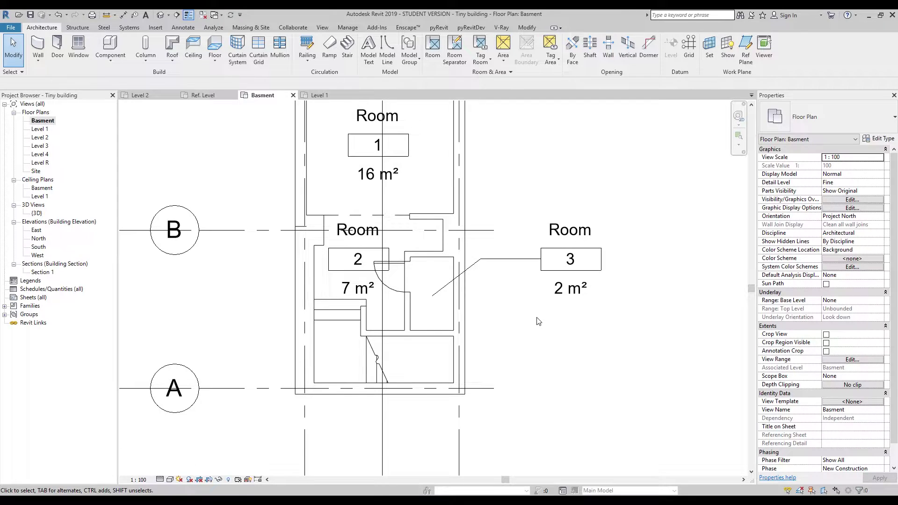
{"action": "scroll", "coordinate": [537, 320], "scroll_direction": "down", "scroll_amount": 3}
{"action": "scroll", "coordinate": [530, 297], "scroll_direction": "up", "scroll_amount": 3}
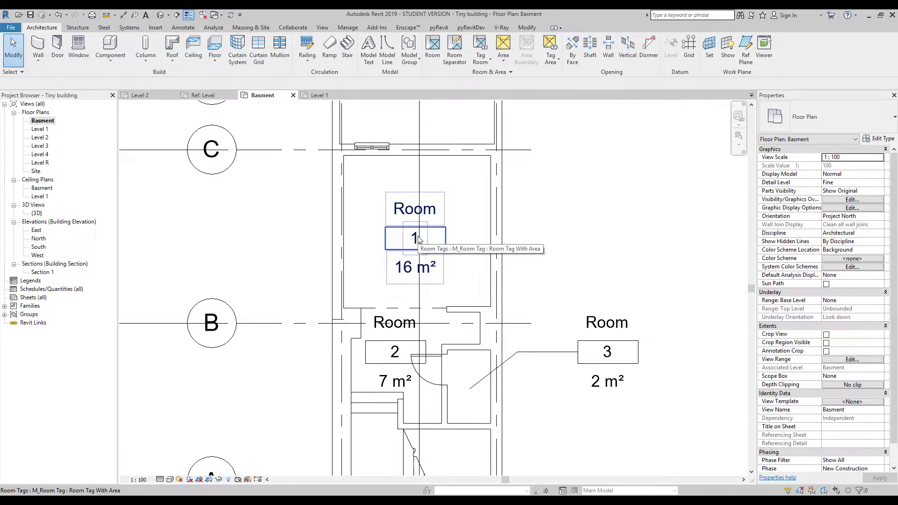
{"action": "middle_click_drag", "start_coordinate": [662, 304], "coordinate": [605, 246]}
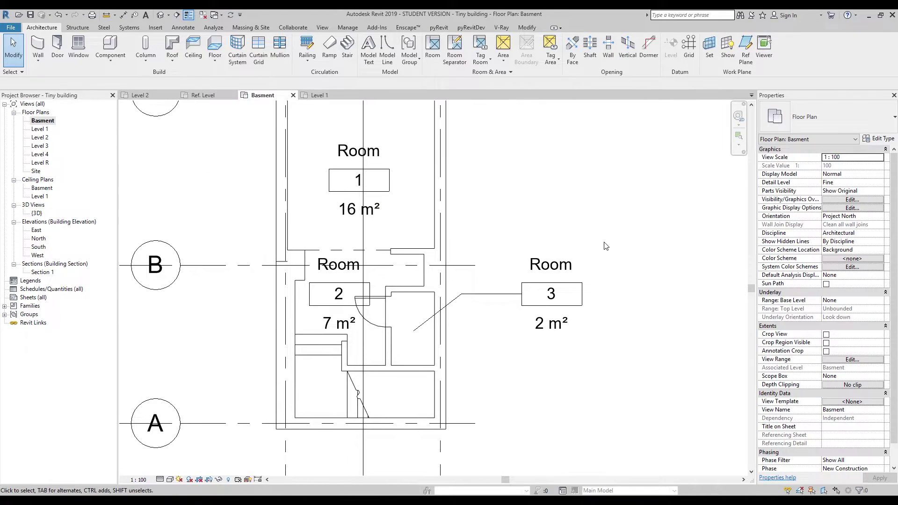
{"action": "left_click", "coordinate": [550, 266]}
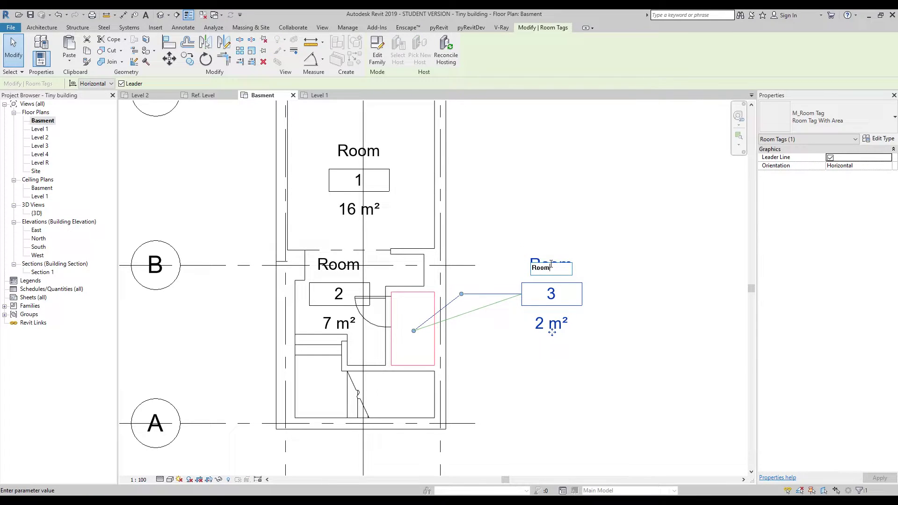
{"action": "left_click", "coordinate": [584, 232]}
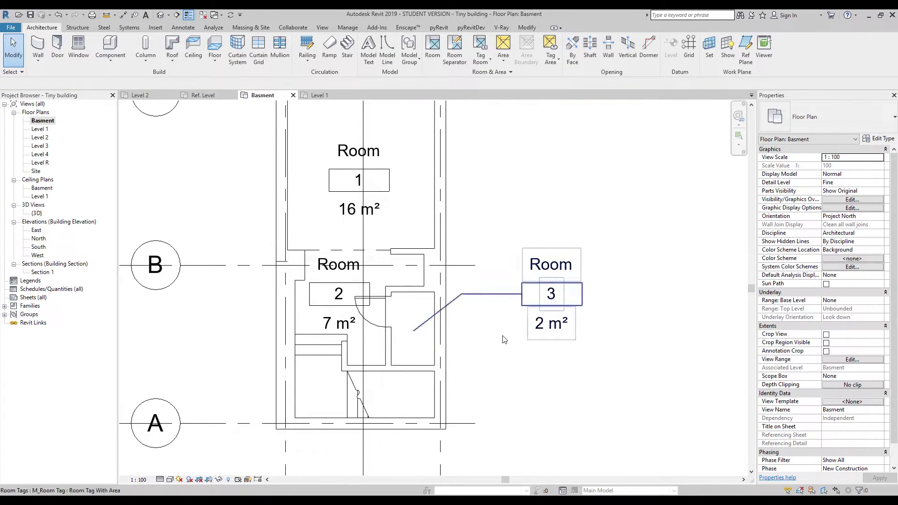
Rename the small enclosed room beside the hallway door as WC in the room's properties.
{"action": "left_click", "coordinate": [413, 330]}
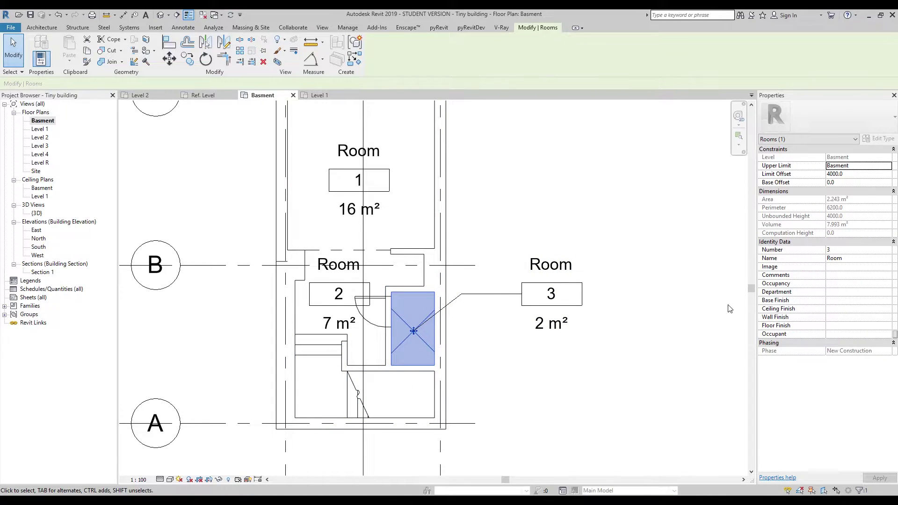
{"action": "left_click", "coordinate": [860, 264]}
{"action": "type", "text": "WC"}
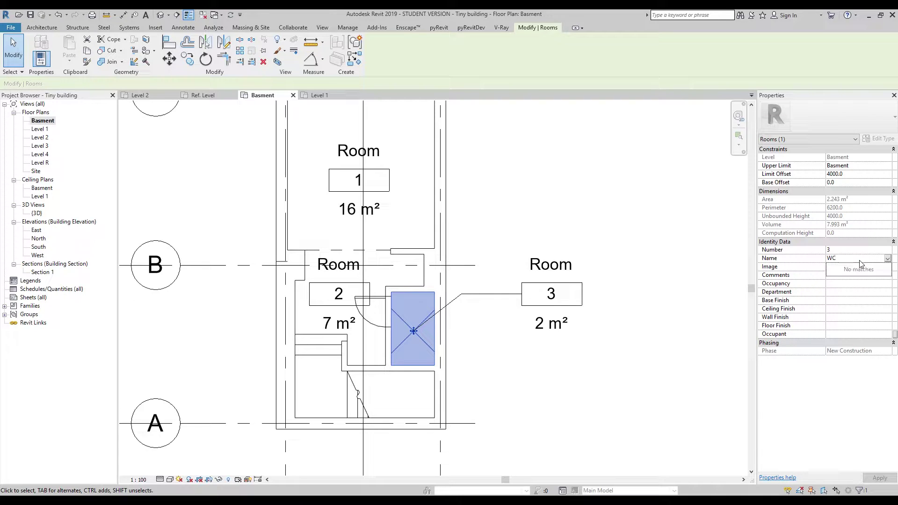
{"action": "key", "text": "Return"}
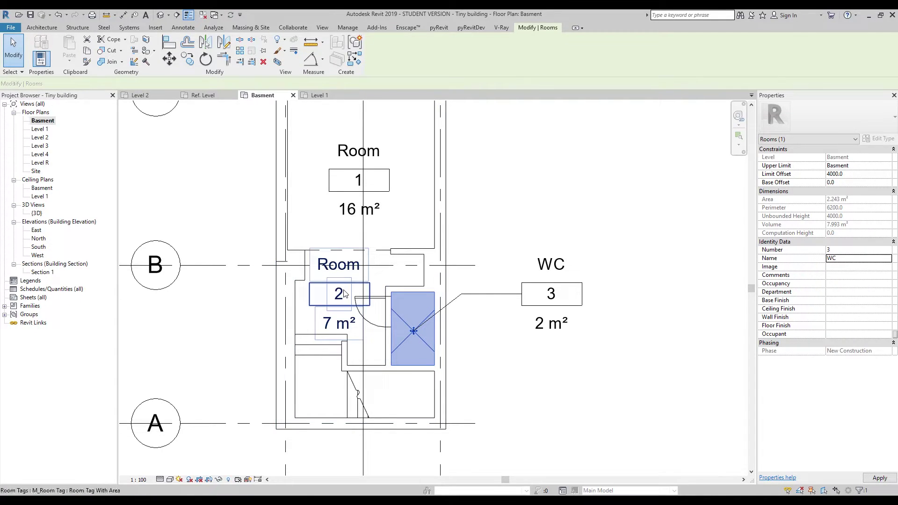
Rename the hallway room, number 2, as Corridor in its properties.
{"action": "left_click", "coordinate": [341, 299]}
{"action": "left_click", "coordinate": [859, 260]}
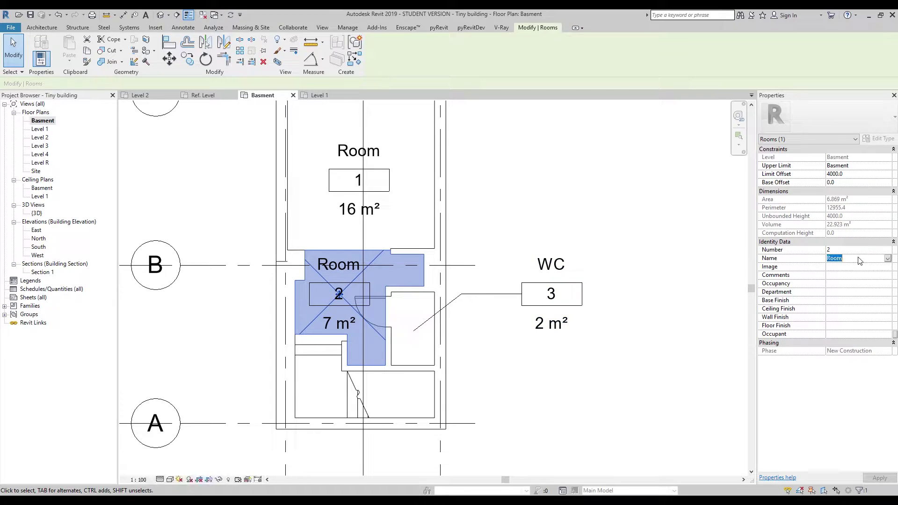
{"action": "type", "text": "Corridor"}
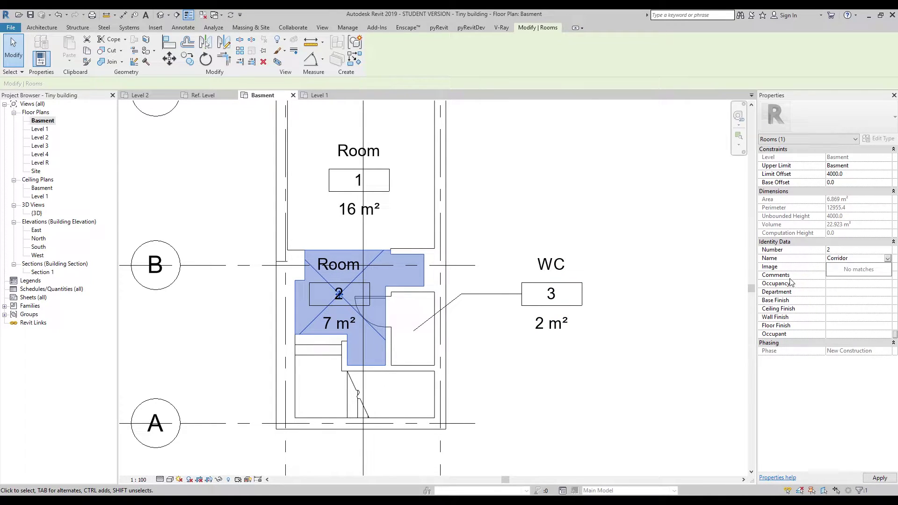
{"action": "key", "text": "Return"}
Rename the large room between grids B and C as Kitchen in its properties, and clear the selection.
{"action": "left_click", "coordinate": [358, 182]}
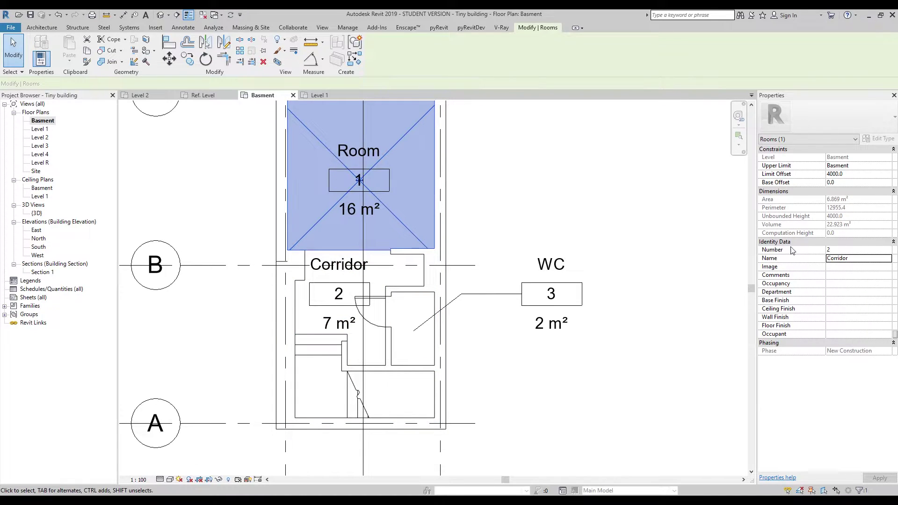
{"action": "left_click", "coordinate": [859, 260]}
{"action": "type", "text": "K"}
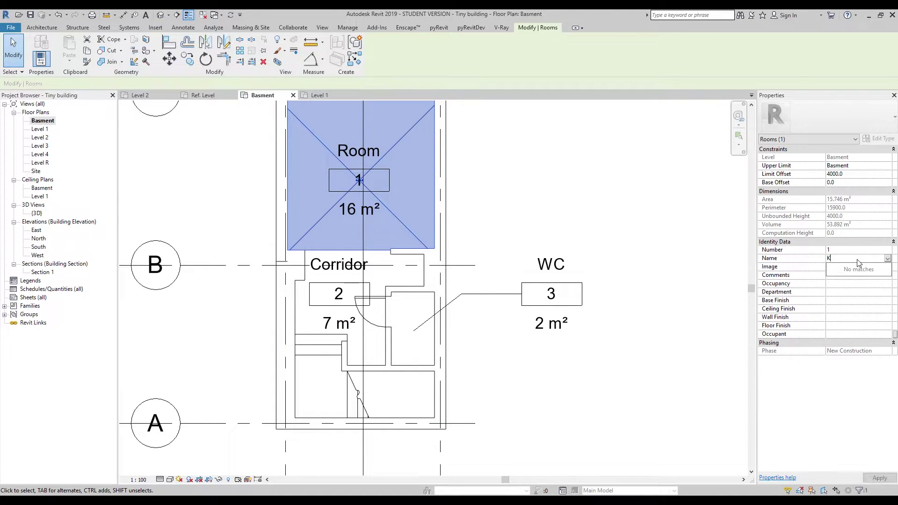
{"action": "type", "text": "itchien"}
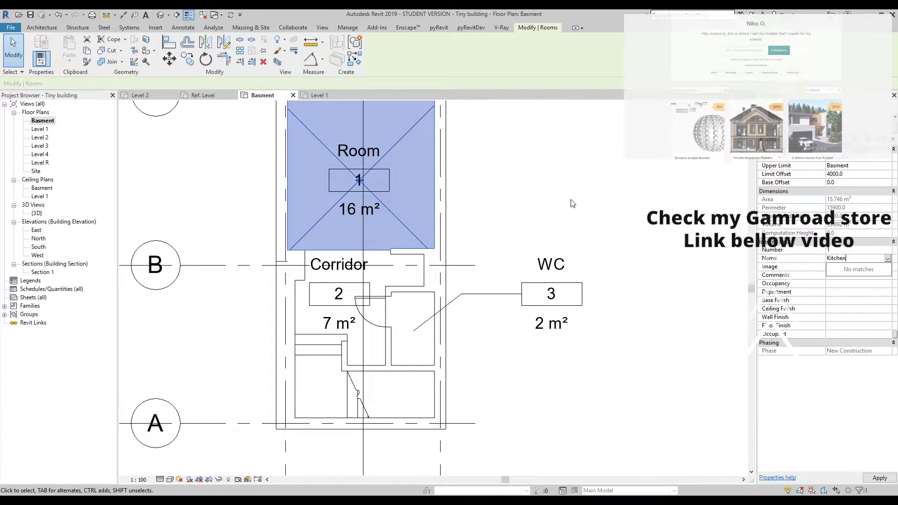
{"action": "scroll", "coordinate": [500, 221], "scroll_direction": "down", "scroll_amount": 2}
{"action": "middle_click_drag", "start_coordinate": [500, 221], "coordinate": [588, 268]}
{"action": "key", "text": "Escape"}
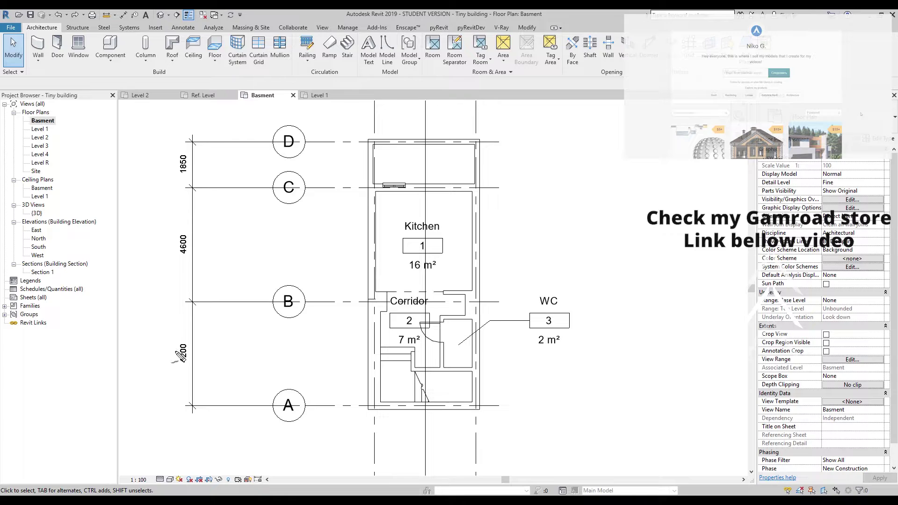
{"action": "mouse_move", "coordinate": [818, 97]}
{"action": "left_mouse_down"}
{"action": "mouse_move", "coordinate": [765, 91]}
{"action": "mouse_move", "coordinate": [747, 116]}
{"action": "mouse_move", "coordinate": [766, 134]}
{"action": "mouse_move", "coordinate": [830, 130]}
{"action": "mouse_move", "coordinate": [819, 99]}
{"action": "left_mouse_up"}
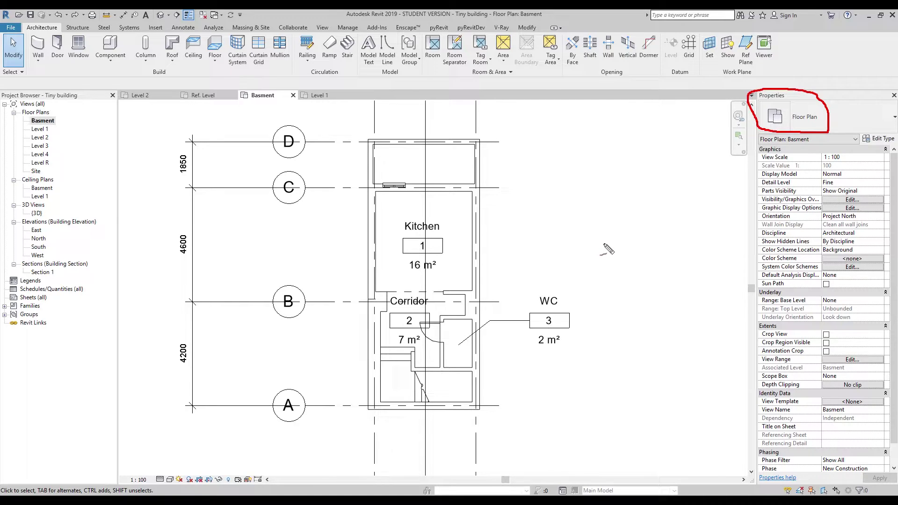
{"action": "key", "text": "Escape"}
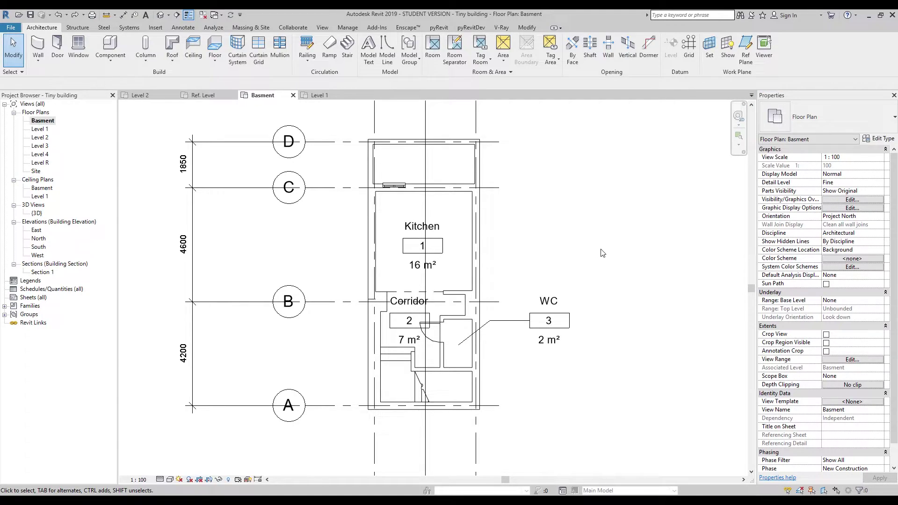
Open the basement plan's color scheme settings and choose the Name scheme of the Rooms category.
{"action": "middle_click_drag", "start_coordinate": [599, 229], "coordinate": [549, 248]}
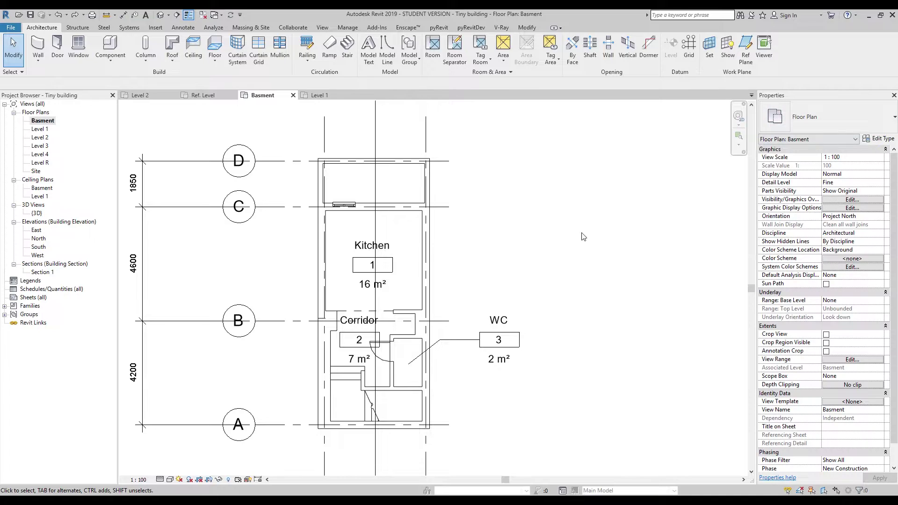
{"action": "middle_click_drag", "start_coordinate": [583, 237], "coordinate": [626, 221]}
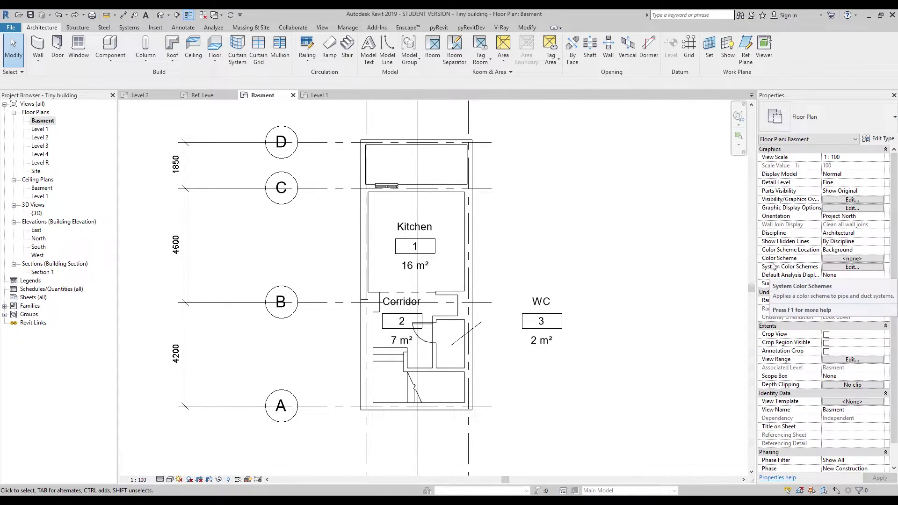
{"action": "left_click", "coordinate": [851, 258]}
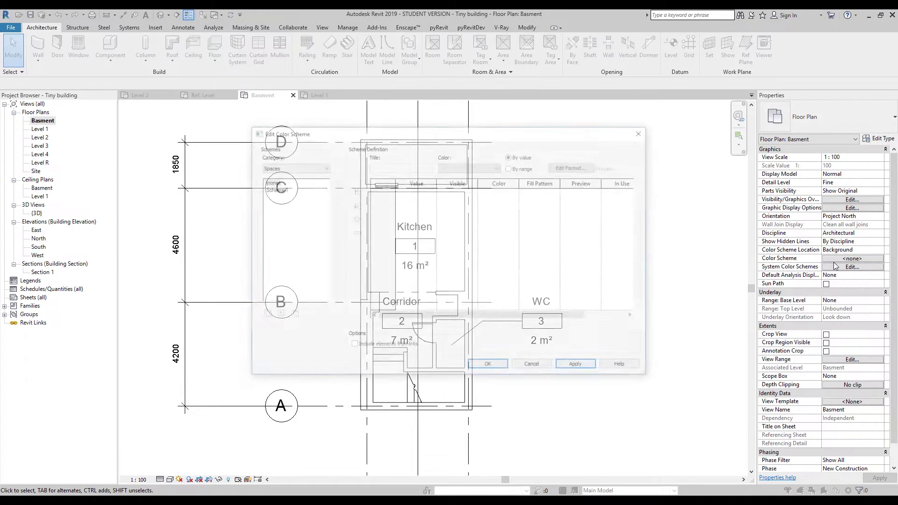
{"action": "left_click_drag", "start_coordinate": [369, 132], "coordinate": [518, 125]}
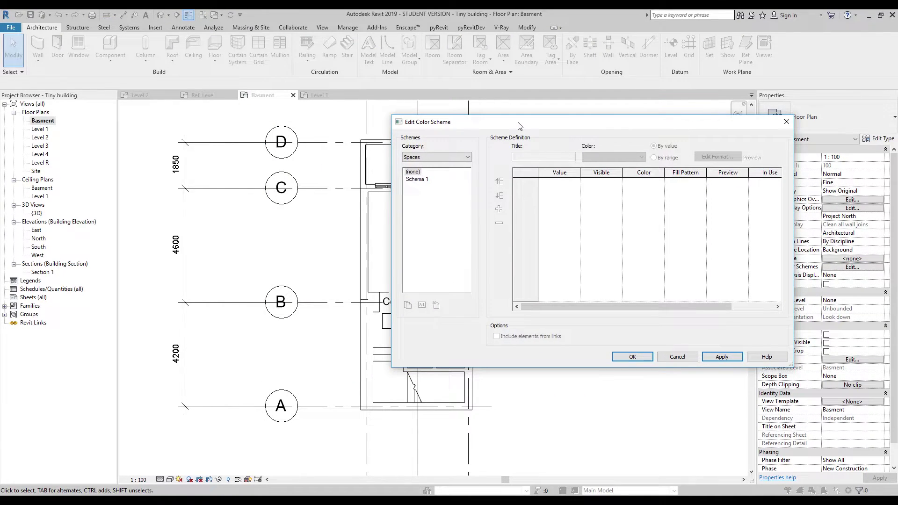
{"action": "left_click", "coordinate": [412, 158]}
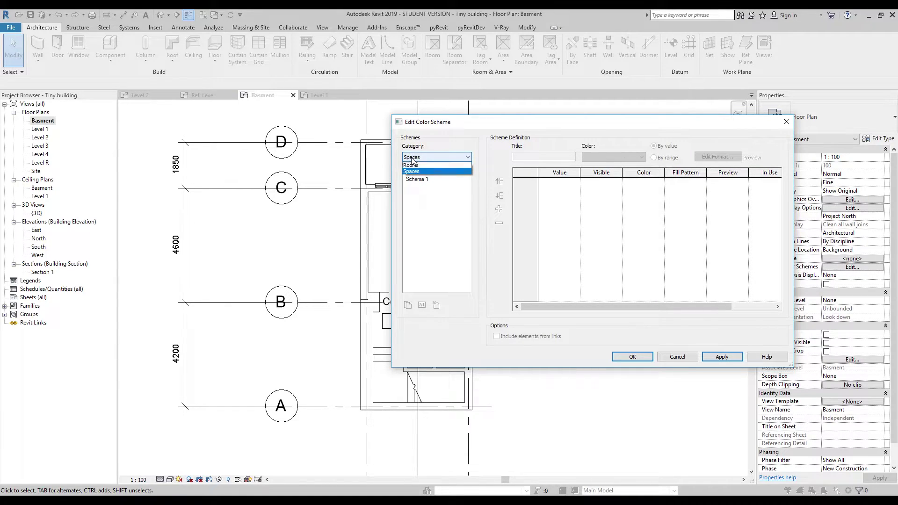
{"action": "left_click", "coordinate": [414, 173]}
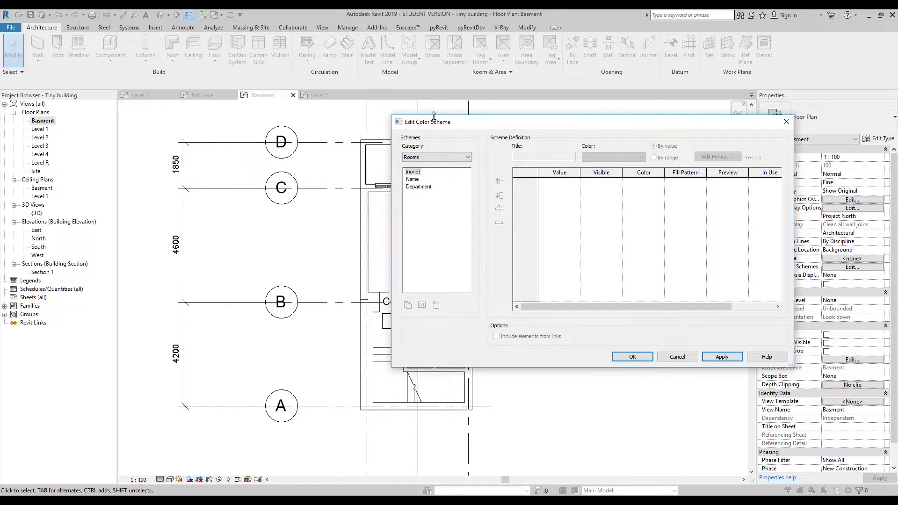
{"action": "left_click_drag", "start_coordinate": [434, 125], "coordinate": [517, 121]}
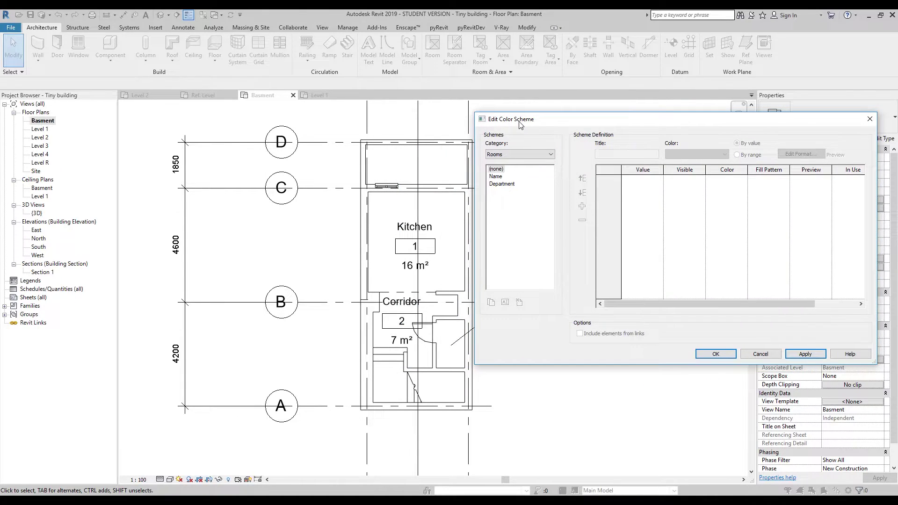
{"action": "left_click", "coordinate": [495, 176]}
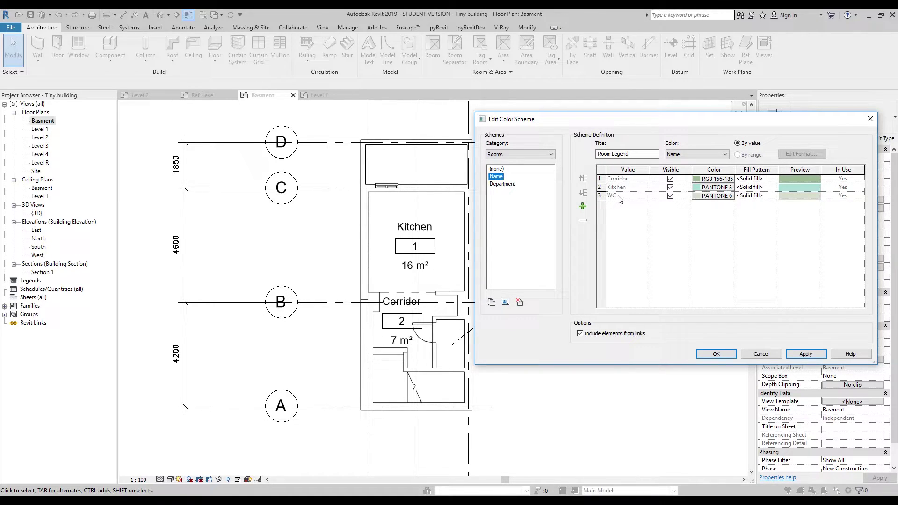
Add a color scheme entry named bedroom to the Name scheme and apply the scheme to the basement plan.
{"action": "left_click", "coordinate": [634, 256]}
{"action": "left_click", "coordinate": [582, 206]}
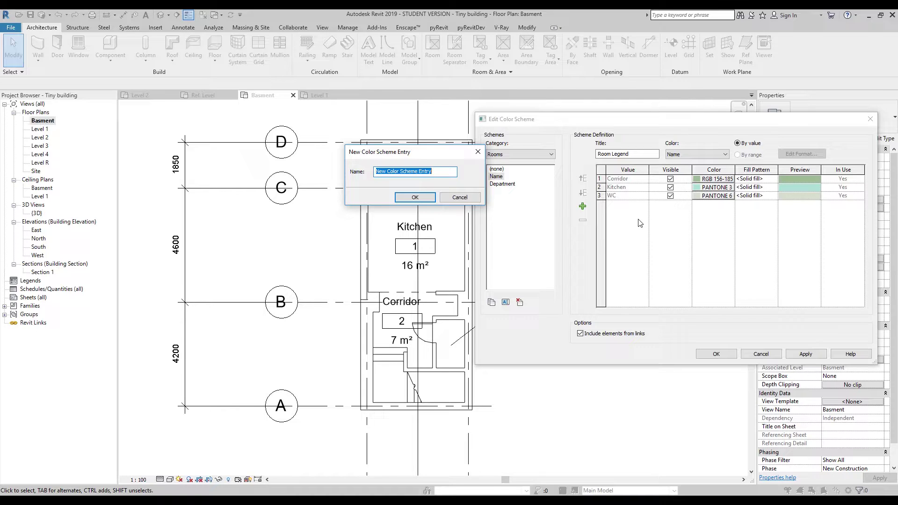
{"action": "type", "text": "Badro"}
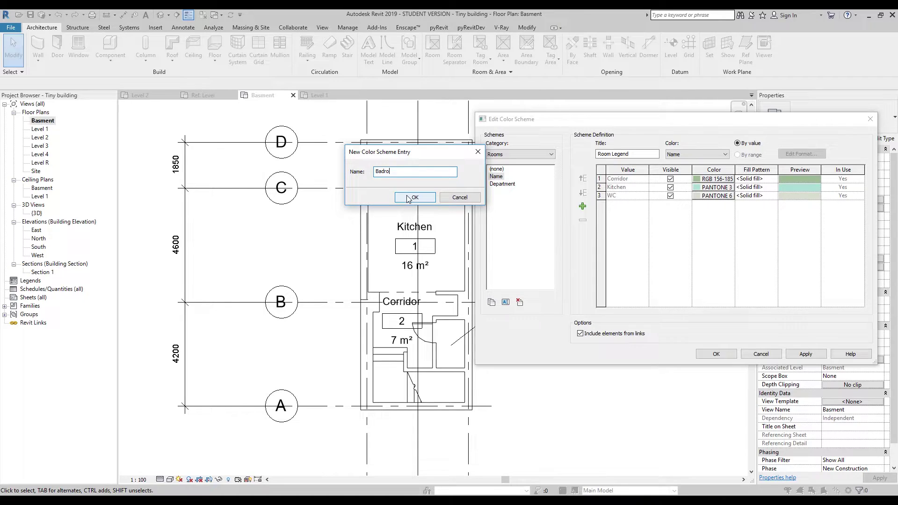
{"action": "key", "text": "BackSpace"}
{"action": "key", "text": "BackSpace"}
{"action": "key", "text": "BackSpace"}
{"action": "key", "text": "BackSpace"}
{"action": "type", "text": "bed"}
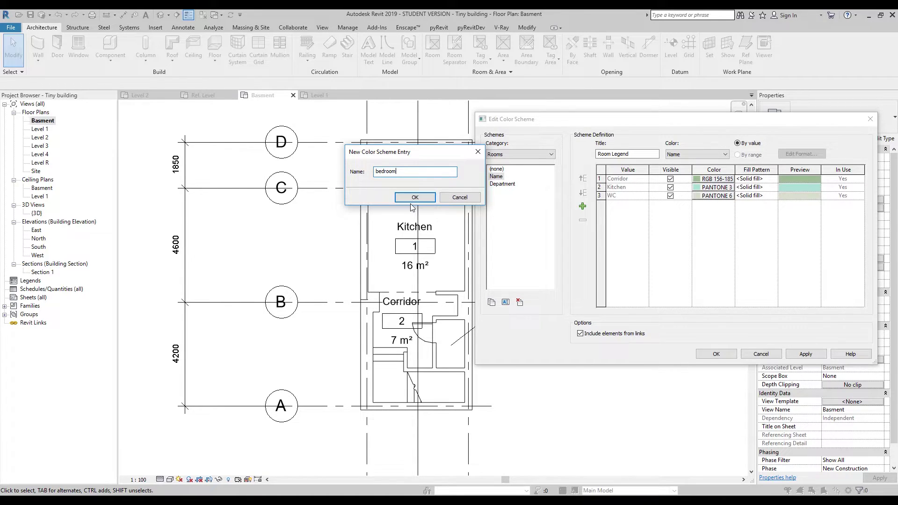
{"action": "left_click", "coordinate": [408, 197]}
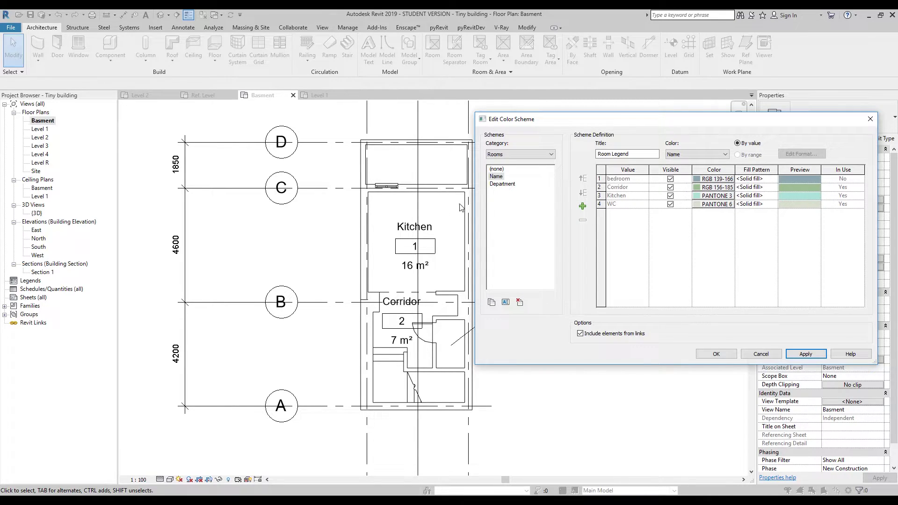
{"action": "left_click", "coordinate": [716, 354]}
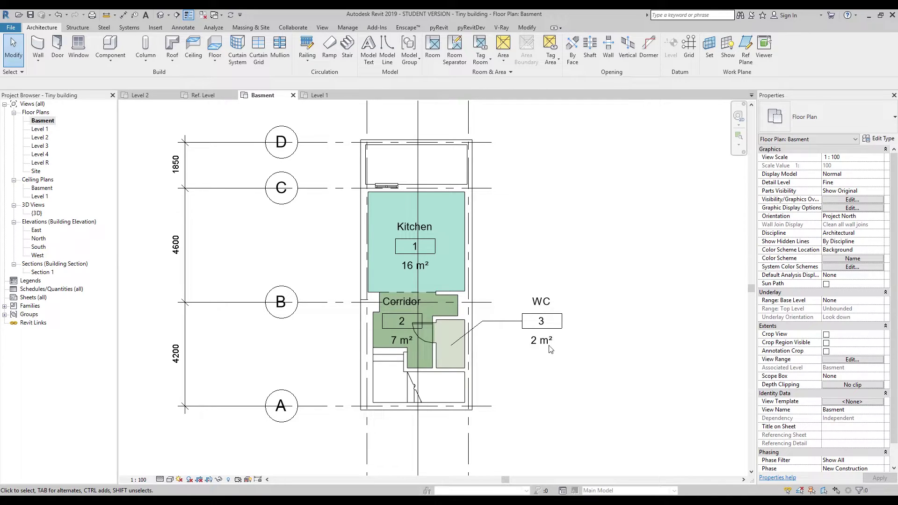
Examine the reference plan image to see how the space beyond the kitchen's sliding door is used.
{"action": "middle_click_drag", "start_coordinate": [506, 215], "coordinate": [510, 274]}
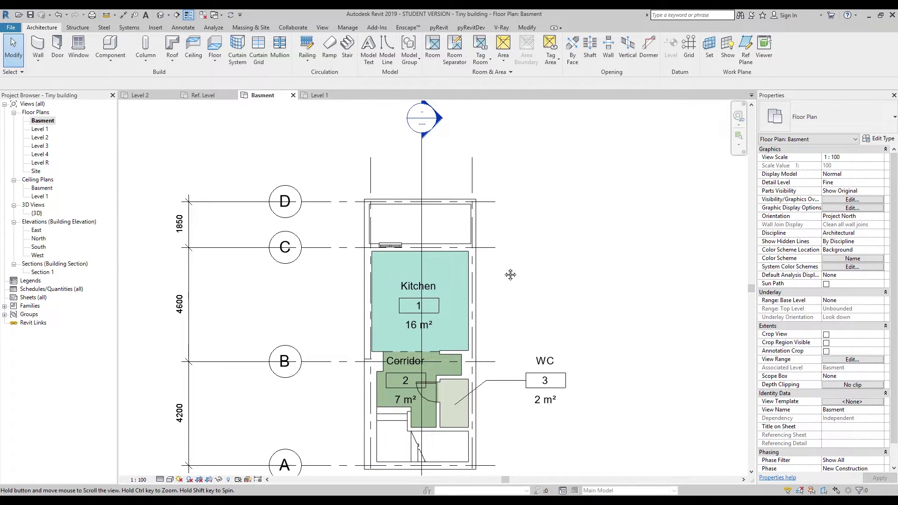
{"action": "scroll", "coordinate": [433, 204], "scroll_direction": "up", "scroll_amount": 2}
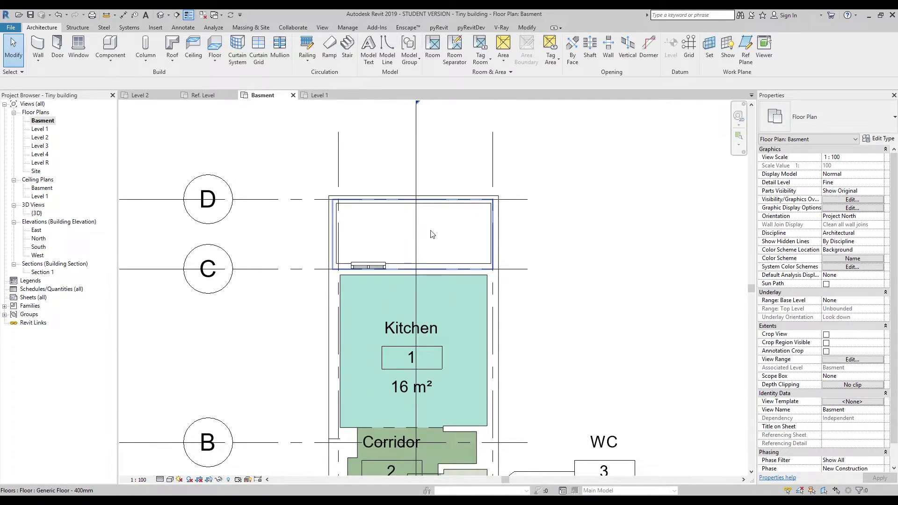
{"action": "scroll", "coordinate": [531, 254], "scroll_direction": "down", "scroll_amount": 5}
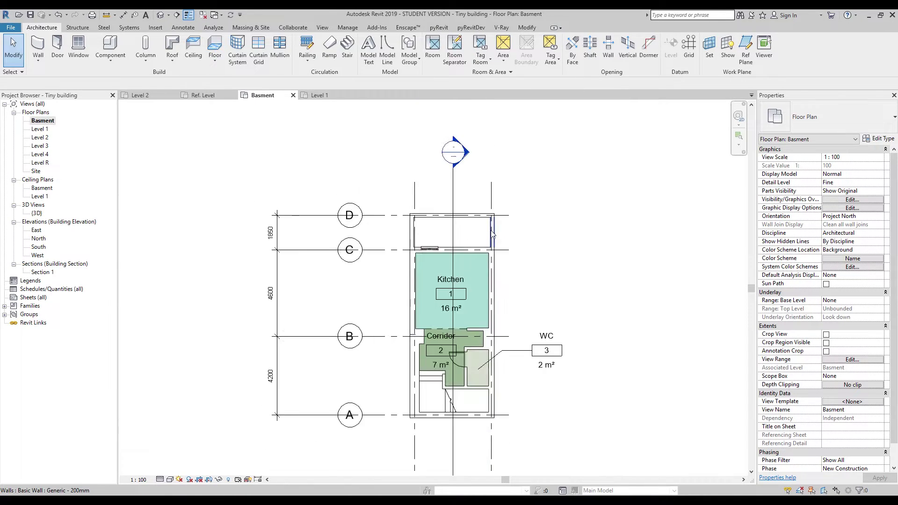
{"action": "middle_click_drag", "start_coordinate": [331, 171], "coordinate": [481, 320]}
{"action": "scroll", "coordinate": [281, 181], "scroll_direction": "up", "scroll_amount": 3}
{"action": "scroll", "coordinate": [281, 180], "scroll_direction": "up", "scroll_amount": 4}
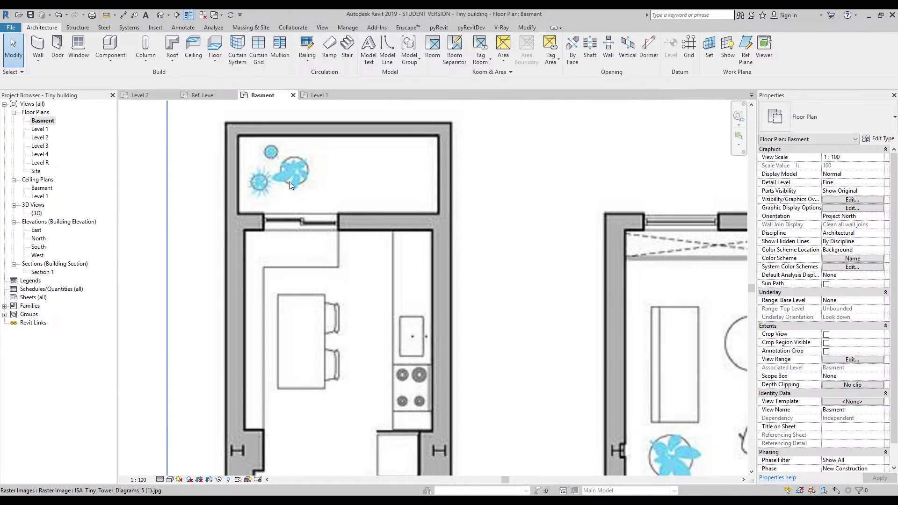
{"action": "scroll", "coordinate": [344, 195], "scroll_direction": "down", "scroll_amount": 5}
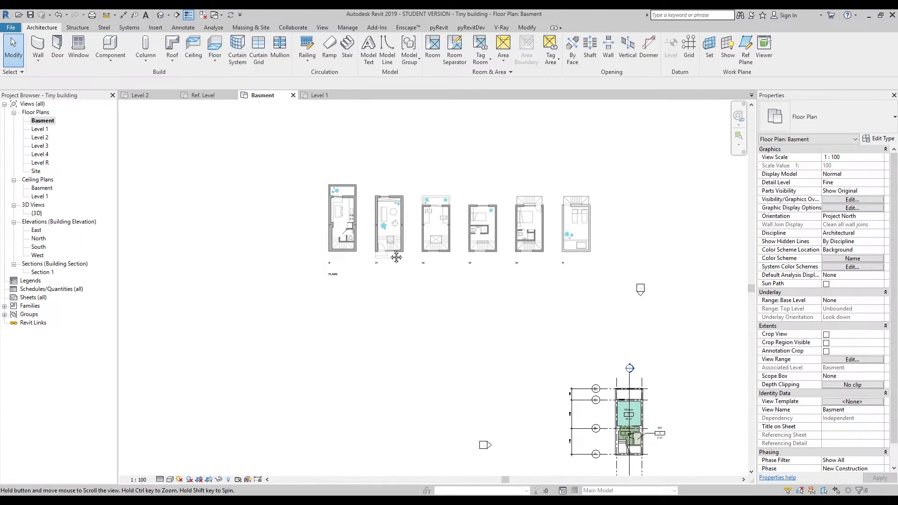
Place a tagged room in the empty space between grids C and D, above the kitchen.
{"action": "middle_click_drag", "start_coordinate": [622, 381], "coordinate": [391, 320]}
{"action": "scroll", "coordinate": [388, 312], "scroll_direction": "up", "scroll_amount": 5}
{"action": "scroll", "coordinate": [386, 311], "scroll_direction": "up", "scroll_amount": 3}
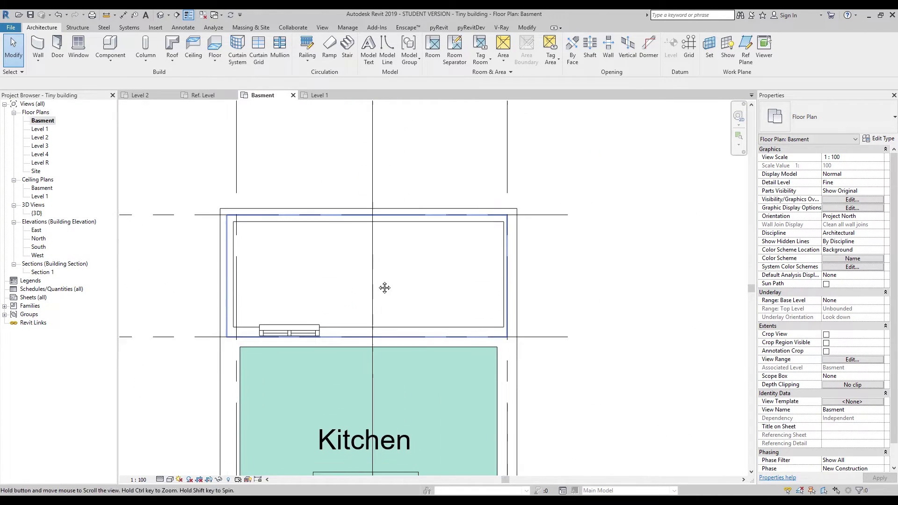
{"action": "middle_click_drag", "start_coordinate": [385, 287], "coordinate": [368, 263]}
{"action": "left_click", "coordinate": [432, 47]}
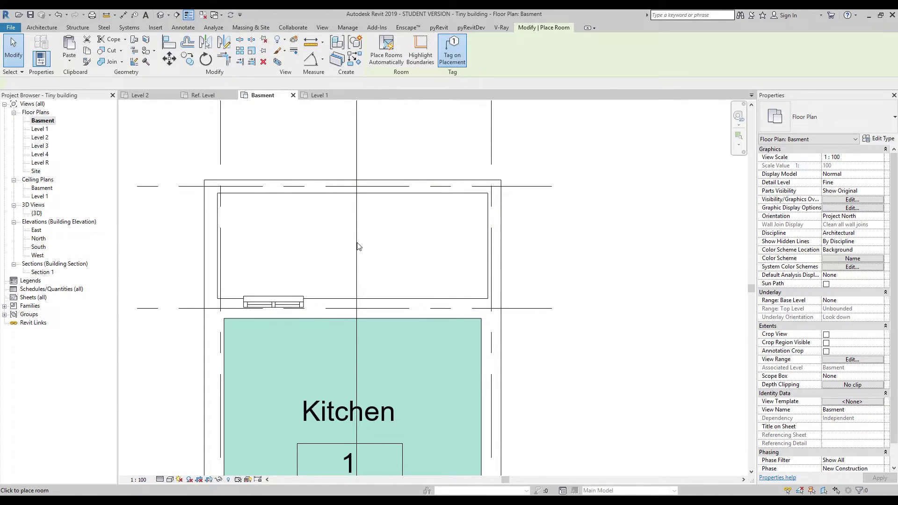
{"action": "left_click", "coordinate": [354, 243]}
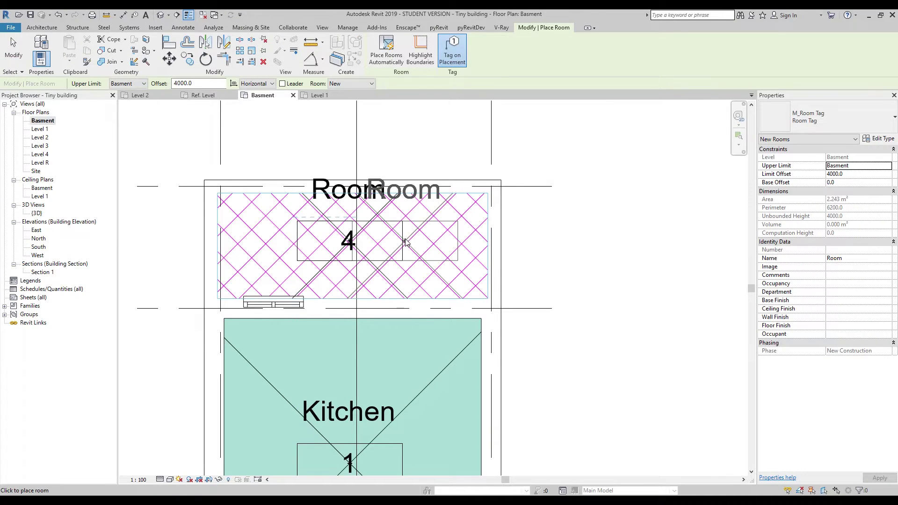
{"action": "key", "text": "Escape"}
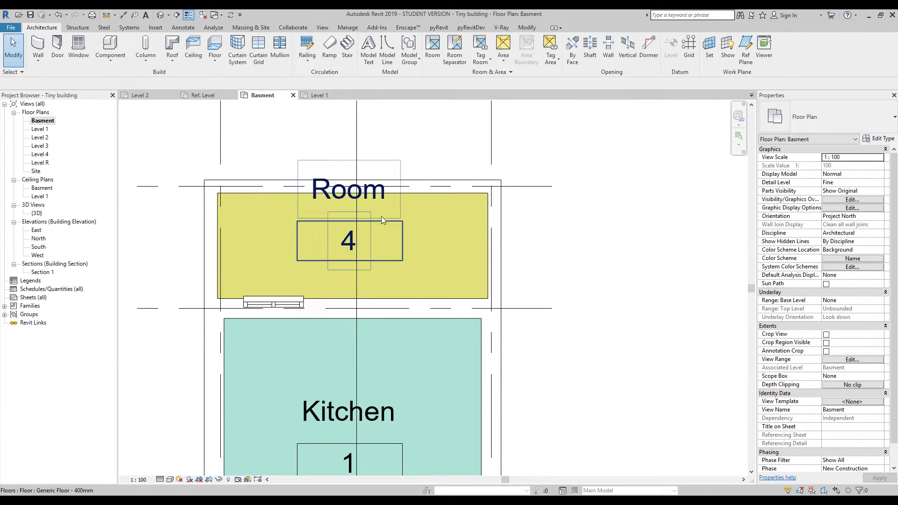
Rename the room between grids C and D as Balcony in its properties, and clear the selection.
{"action": "left_click", "coordinate": [363, 240]}
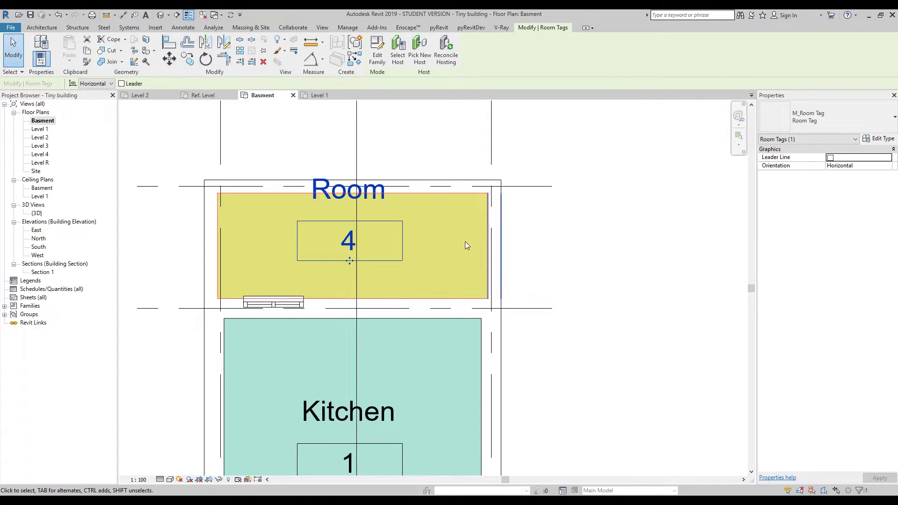
{"action": "key", "text": "Escape"}
{"action": "left_click", "coordinate": [348, 243]}
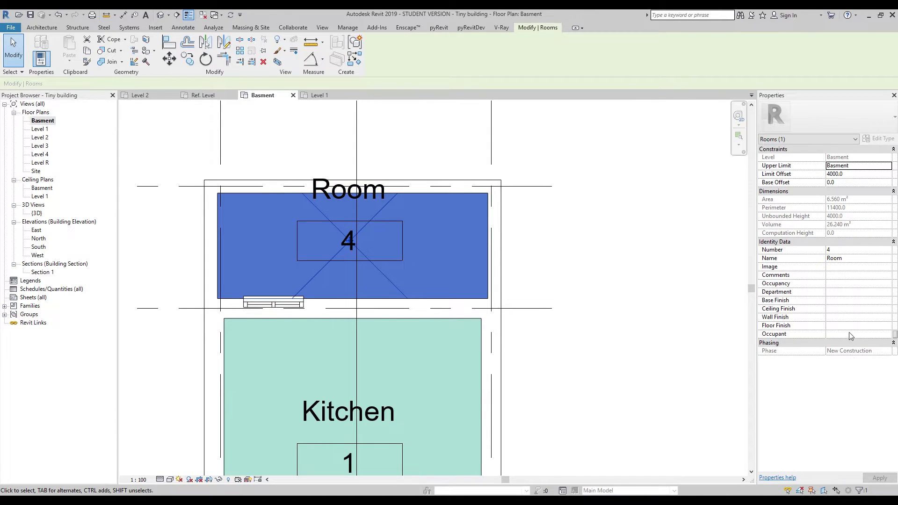
{"action": "left_click", "coordinate": [869, 259]}
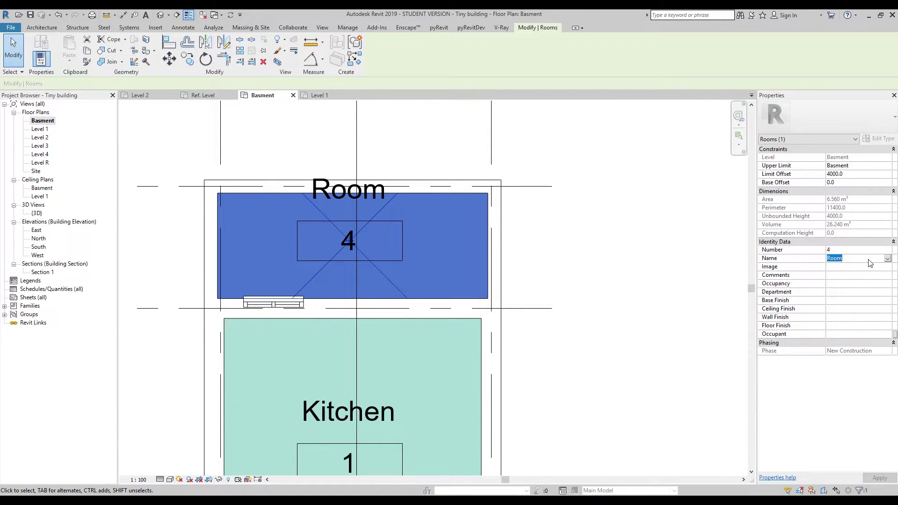
{"action": "type", "text": "Balcony"}
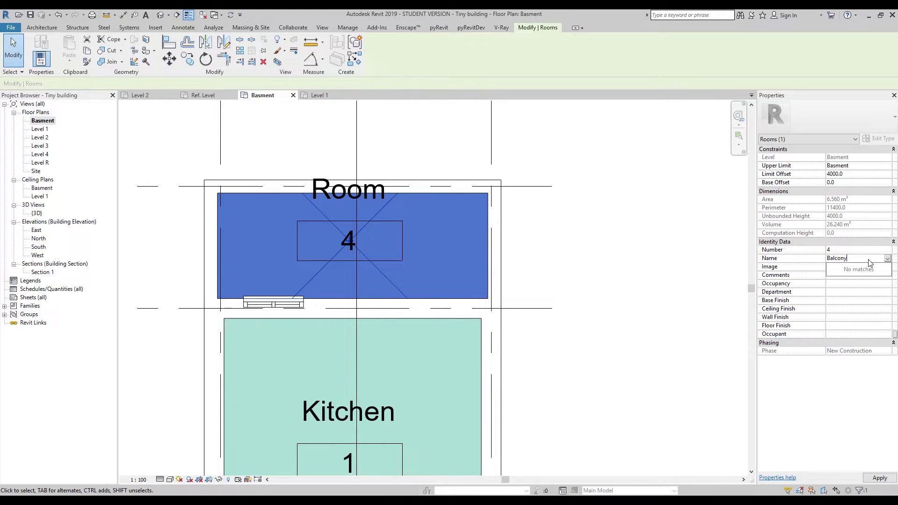
{"action": "key", "text": "Return"}
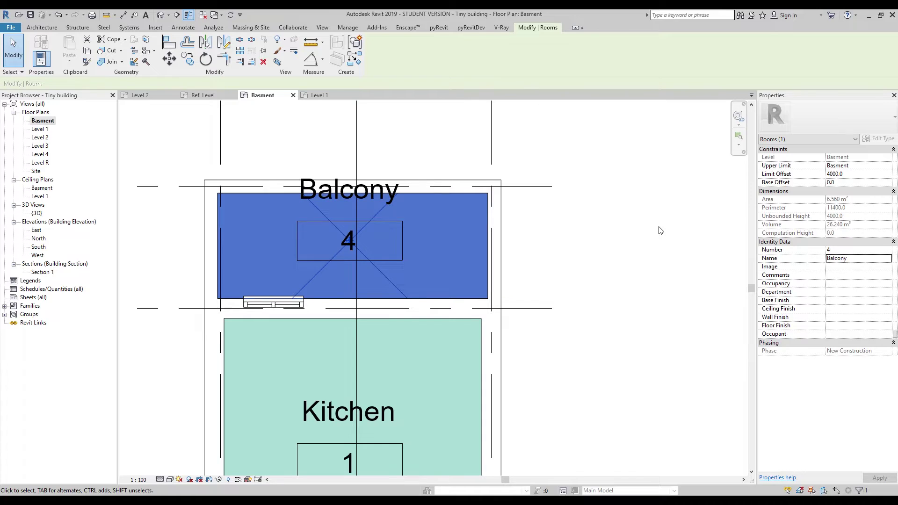
{"action": "key", "text": "Escape"}
Change the balcony's tag to the type Room Tag With Area and clear the selection.
{"action": "scroll", "coordinate": [528, 228], "scroll_direction": "down", "scroll_amount": 4}
{"action": "middle_click_drag", "start_coordinate": [527, 228], "coordinate": [474, 208]}
{"action": "scroll", "coordinate": [394, 206], "scroll_direction": "up", "scroll_amount": 6}
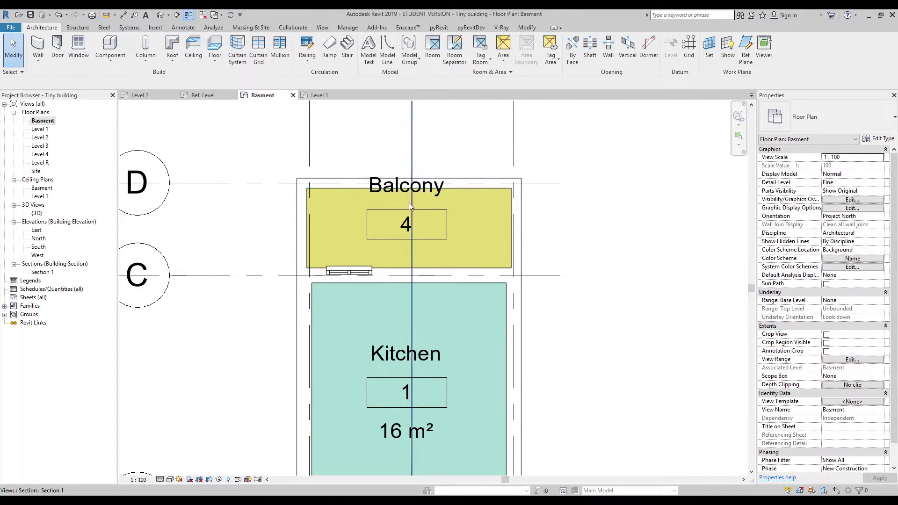
{"action": "left_click", "coordinate": [422, 196]}
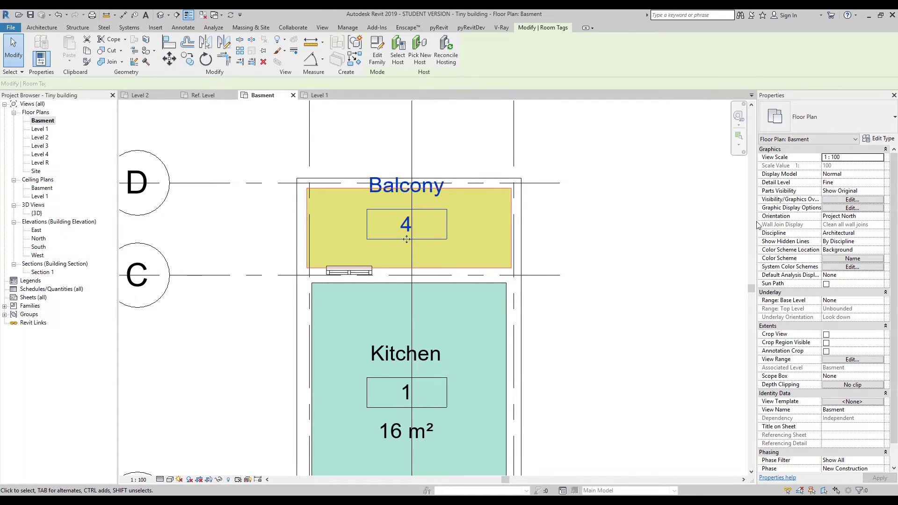
{"action": "left_click", "coordinate": [879, 140]}
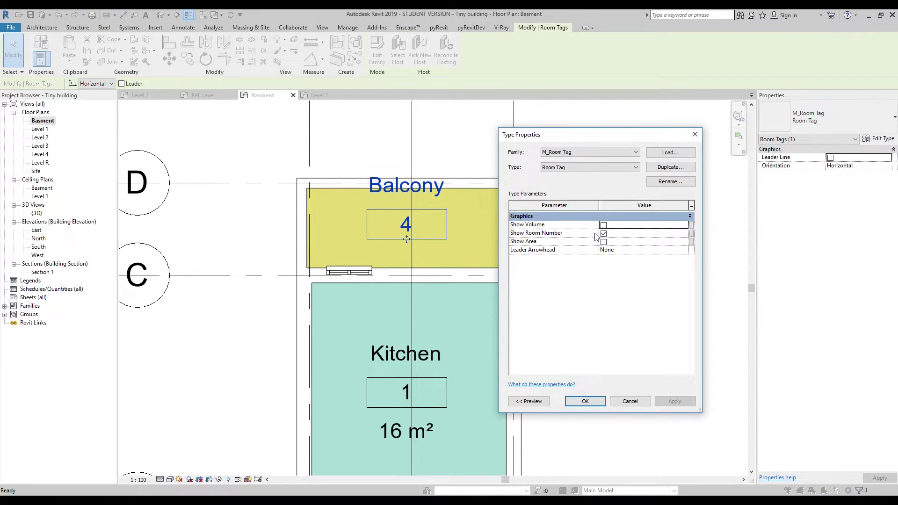
{"action": "left_click", "coordinate": [691, 139]}
{"action": "left_click", "coordinate": [869, 119]}
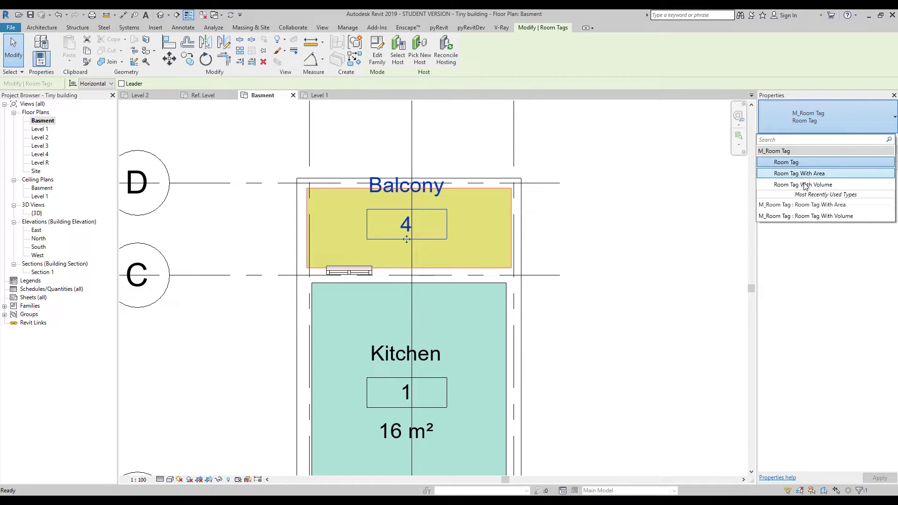
{"action": "key", "text": "Escape"}
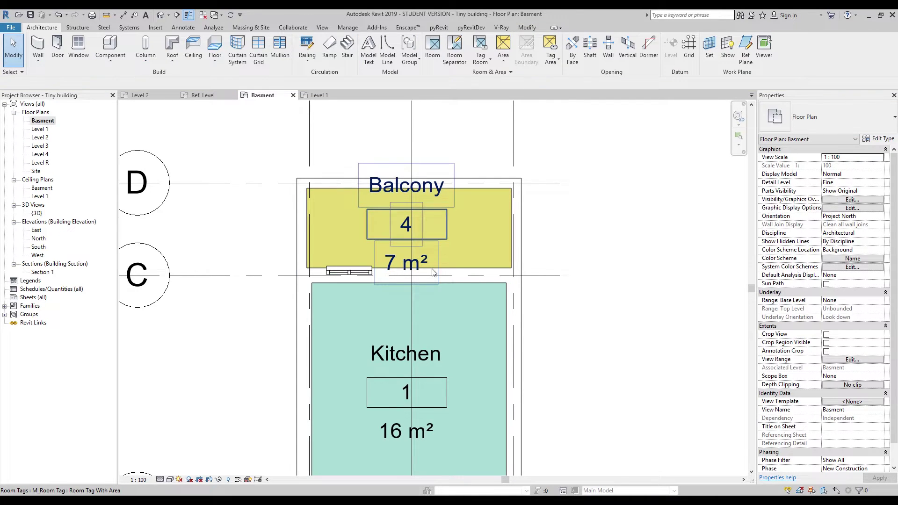
Turn on the leader line for the balcony's room tag and place the tag outside the plan, above the WC tag.
{"action": "scroll", "coordinate": [438, 258], "scroll_direction": "down", "scroll_amount": 4}
{"action": "middle_click_drag", "start_coordinate": [579, 251], "coordinate": [554, 212]}
{"action": "scroll", "coordinate": [458, 257], "scroll_direction": "up", "scroll_amount": 4}
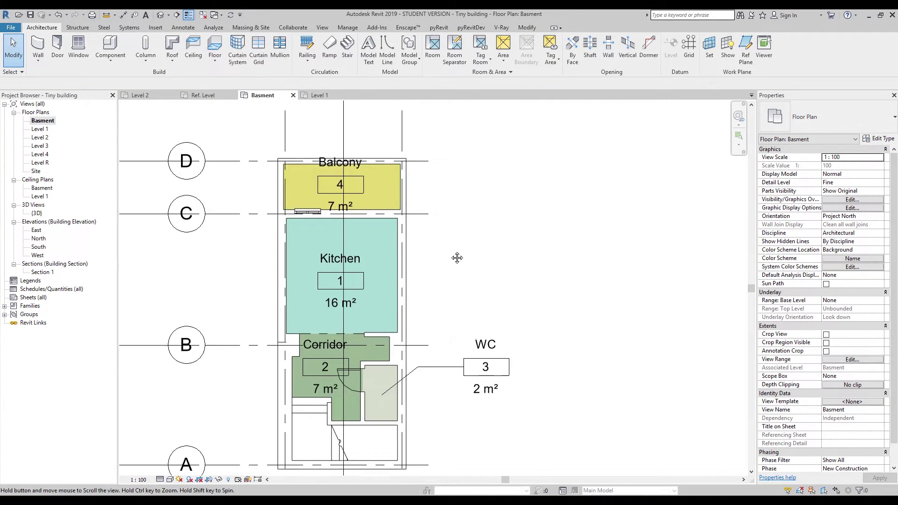
{"action": "left_click", "coordinate": [396, 237]}
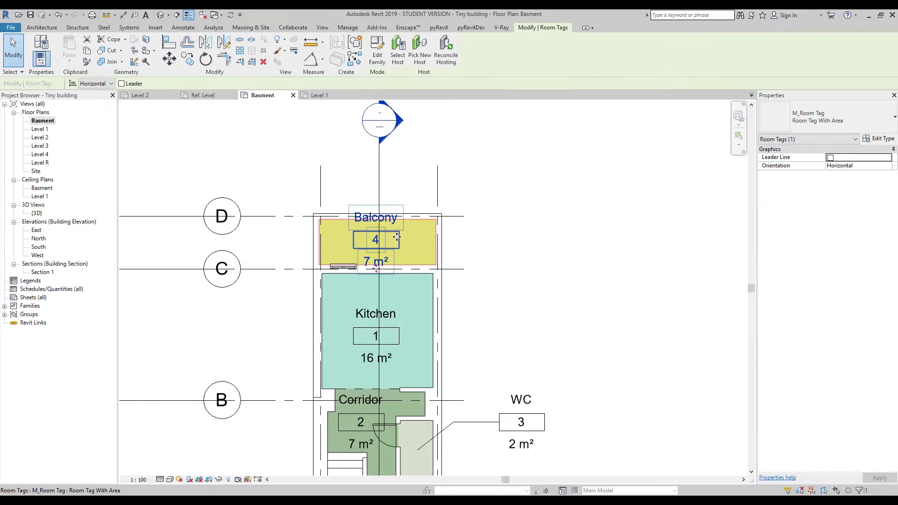
{"action": "left_click", "coordinate": [829, 158]}
{"action": "left_click_drag", "start_coordinate": [376, 239], "coordinate": [527, 181]}
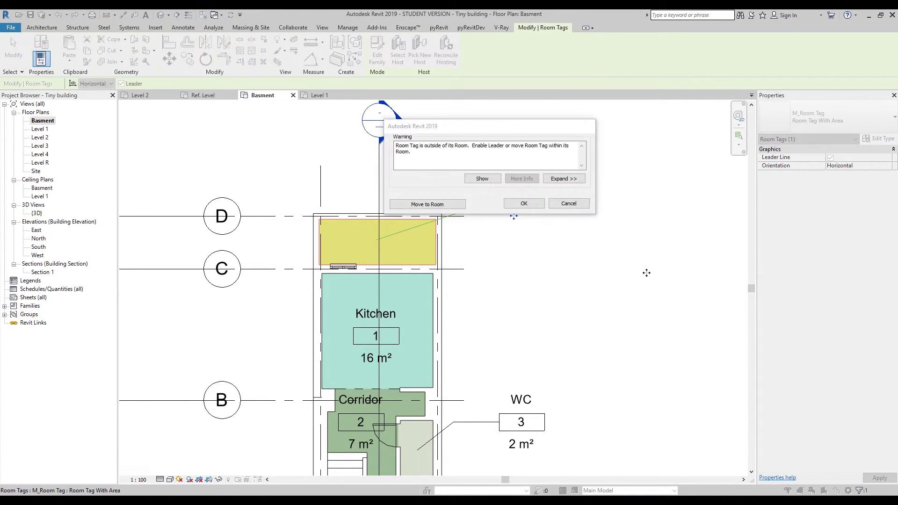
{"action": "left_click", "coordinate": [584, 209]}
{"action": "left_click", "coordinate": [380, 234]}
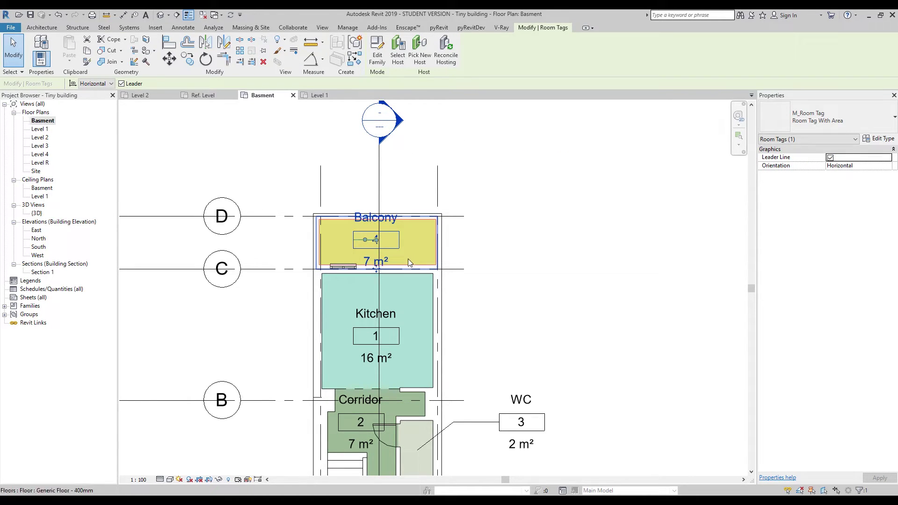
{"action": "left_click_drag", "start_coordinate": [378, 270], "coordinate": [517, 223]}
{"action": "left_click", "coordinate": [581, 283]}
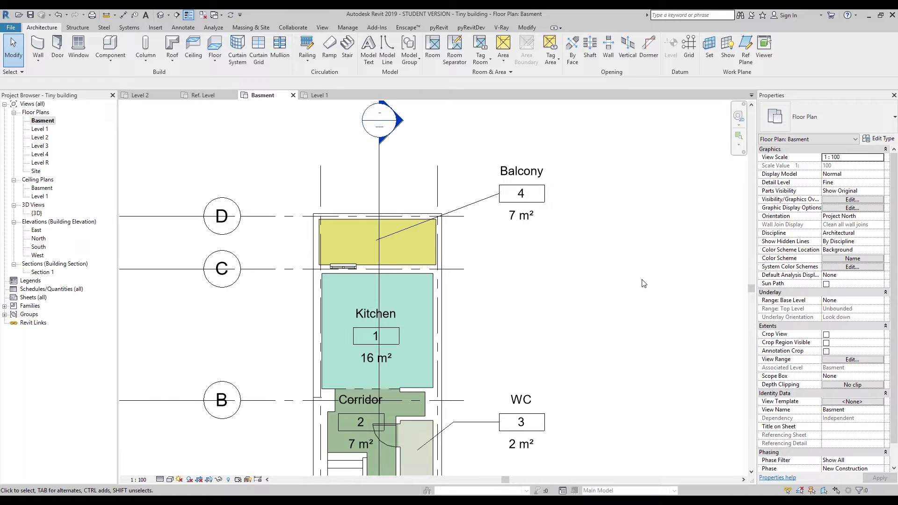
Create a new schedule for the Rooms category.
{"action": "right_click", "coordinate": [61, 290]}
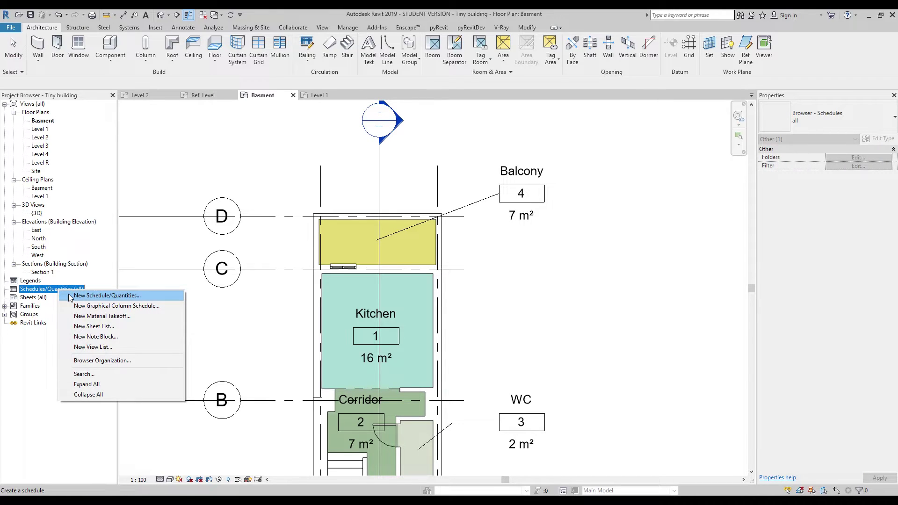
{"action": "left_click", "coordinate": [70, 295]}
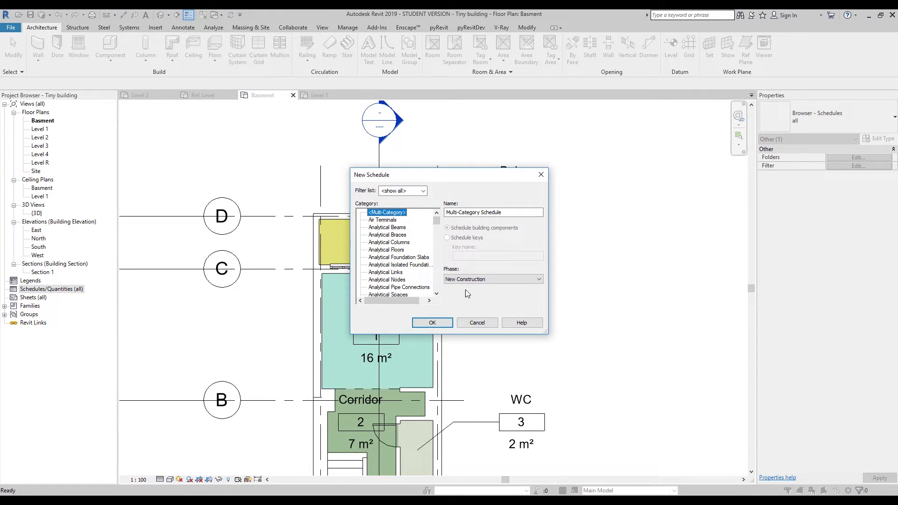
{"action": "left_click_drag", "start_coordinate": [436, 216], "coordinate": [443, 275]}
{"action": "left_click", "coordinate": [375, 257]}
{"action": "left_click", "coordinate": [425, 322]}
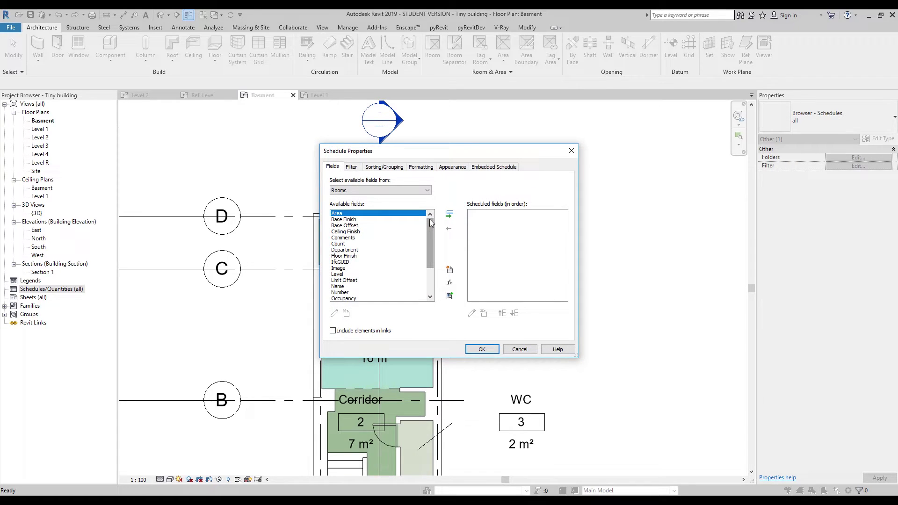
Add the fields Area, Name and Level to the room schedule.
{"action": "left_click_drag", "start_coordinate": [438, 145], "coordinate": [437, 120]}
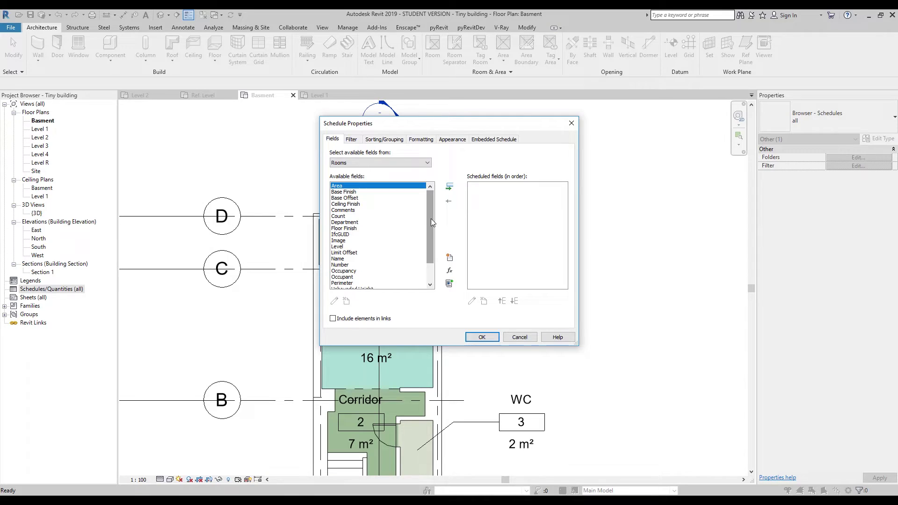
{"action": "left_click", "coordinate": [423, 186]}
{"action": "left_click", "coordinate": [449, 186]}
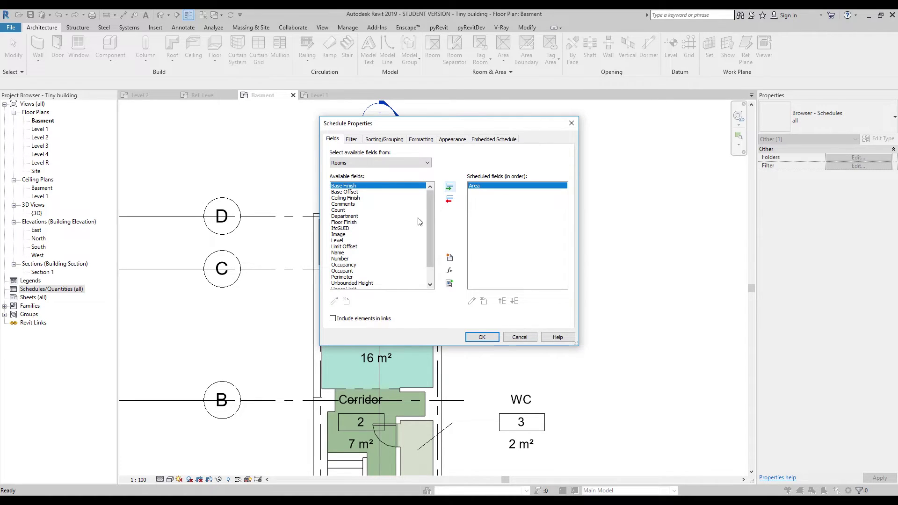
{"action": "scroll", "coordinate": [429, 212], "scroll_direction": "down", "scroll_amount": 1}
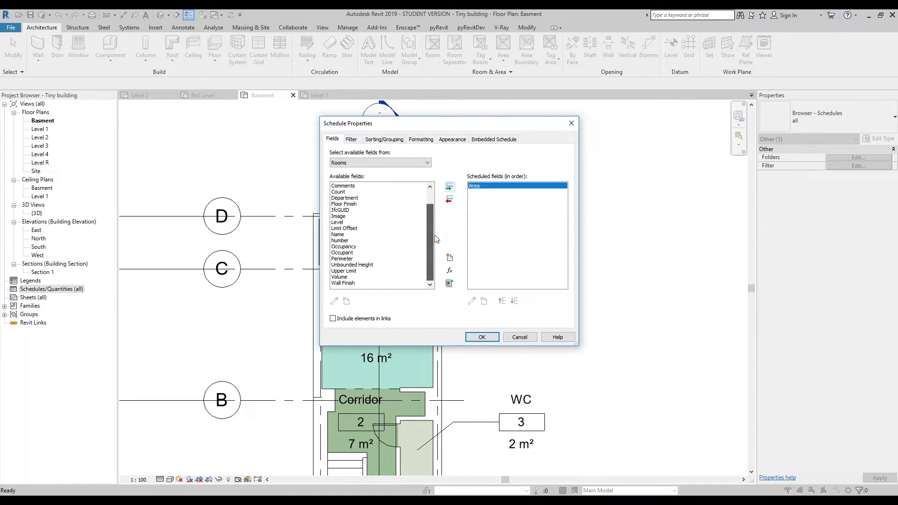
{"action": "left_click", "coordinate": [335, 234]}
{"action": "left_click", "coordinate": [449, 187]}
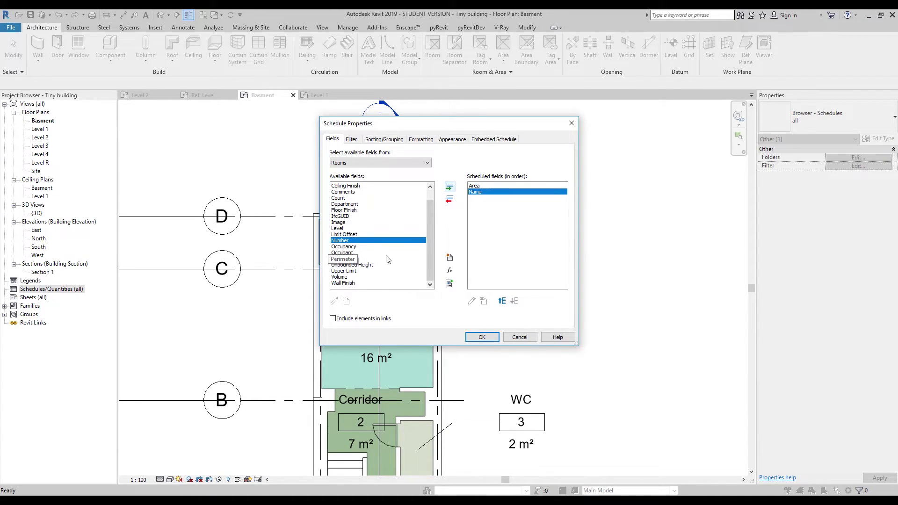
{"action": "scroll", "coordinate": [362, 251], "scroll_direction": "up", "scroll_amount": 1}
{"action": "left_click", "coordinate": [352, 235]}
{"action": "left_click", "coordinate": [351, 241]}
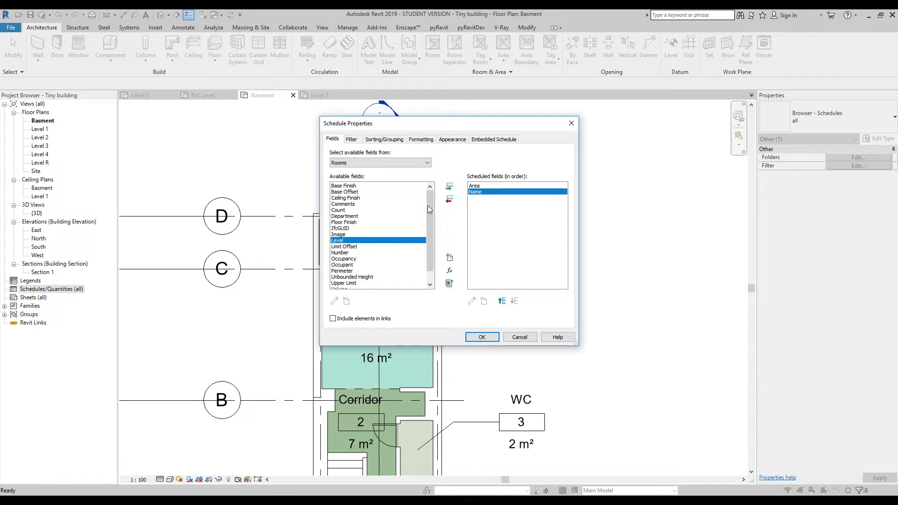
{"action": "left_click", "coordinate": [448, 187]}
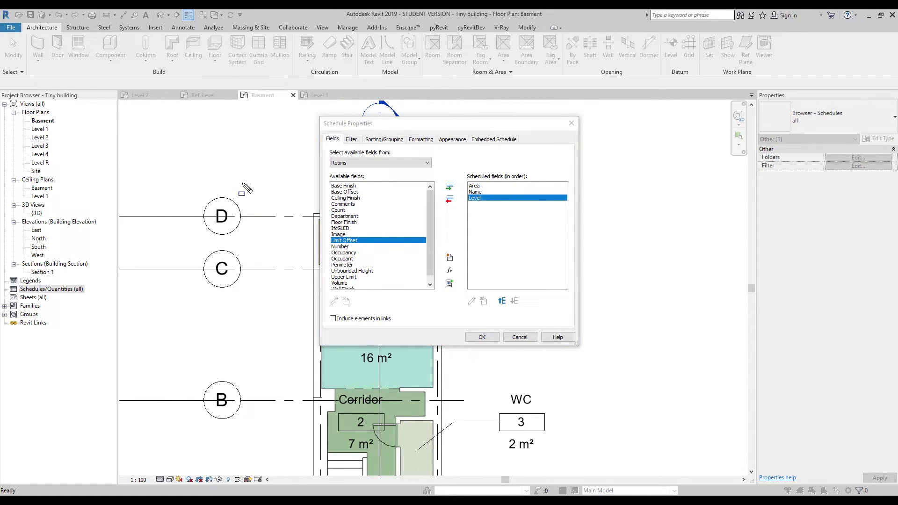
{"action": "mouse_move", "coordinate": [131, 143]}
{"action": "left_mouse_down"}
{"action": "mouse_move", "coordinate": [411, 346]}
{"action": "mouse_move", "coordinate": [432, 348]}
{"action": "mouse_move", "coordinate": [420, 346]}
{"action": "left_mouse_up"}
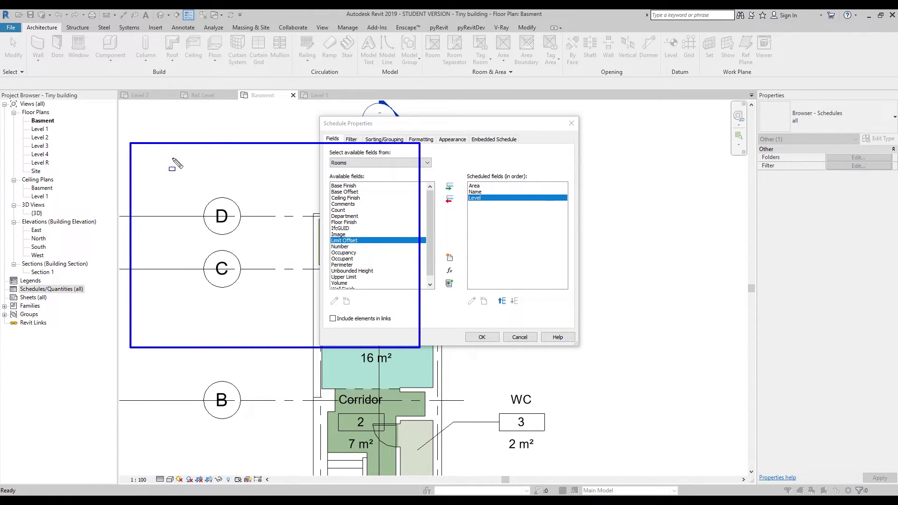
{"action": "mouse_move", "coordinate": [131, 144]}
{"action": "left_mouse_down"}
{"action": "mouse_move", "coordinate": [170, 334]}
{"action": "mouse_move", "coordinate": [172, 300]}
{"action": "mouse_move", "coordinate": [174, 348]}
{"action": "left_mouse_up"}
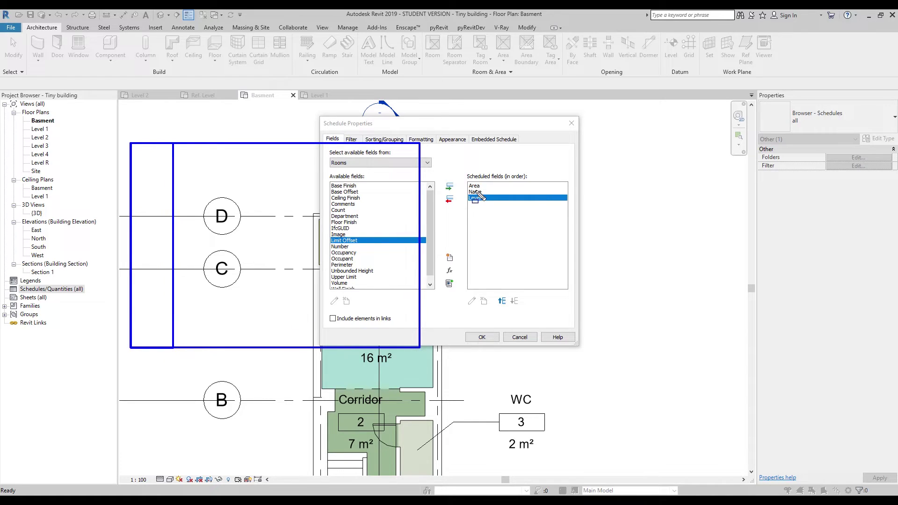
{"action": "left_click_drag", "start_coordinate": [177, 145], "coordinate": [228, 350]}
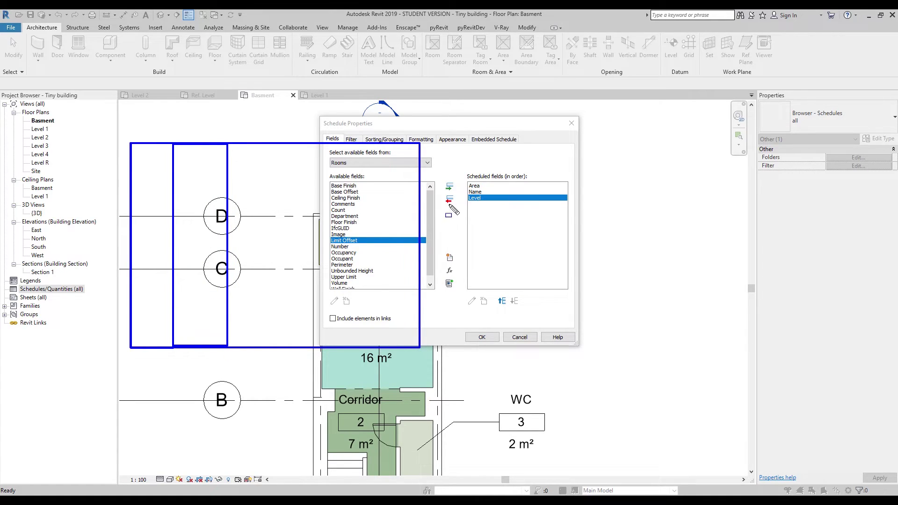
{"action": "left_click", "coordinate": [229, 145]}
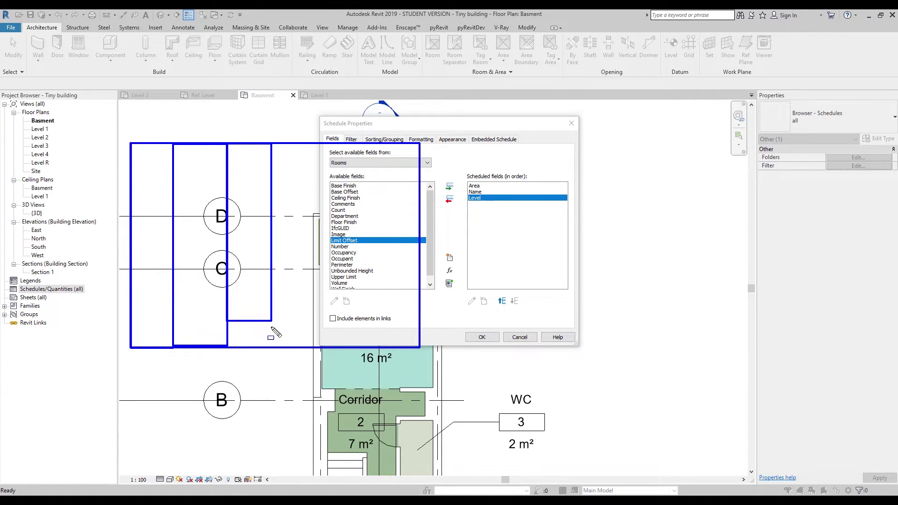
{"action": "left_click", "coordinate": [279, 347]}
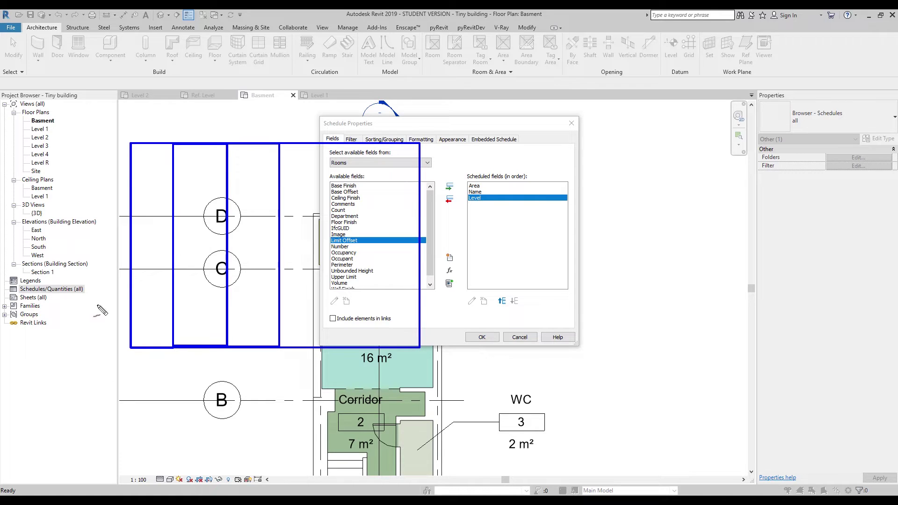
{"action": "mouse_move", "coordinate": [146, 179]}
{"action": "left_mouse_down"}
{"action": "mouse_move", "coordinate": [156, 159]}
{"action": "mouse_move", "coordinate": [160, 175]}
{"action": "mouse_move", "coordinate": [151, 171]}
{"action": "mouse_move", "coordinate": [184, 159]}
{"action": "mouse_move", "coordinate": [189, 183]}
{"action": "mouse_move", "coordinate": [211, 171]}
{"action": "mouse_move", "coordinate": [260, 188]}
{"action": "left_mouse_up"}
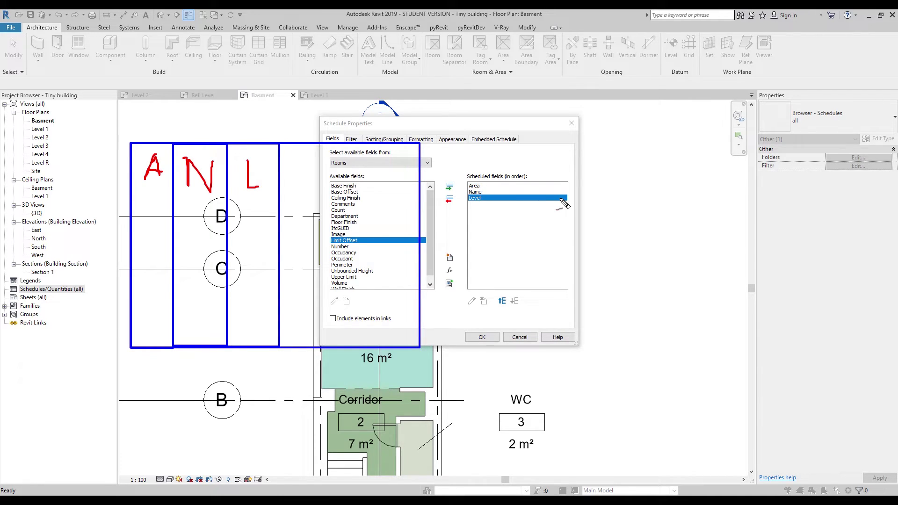
{"action": "mouse_move", "coordinate": [563, 192]}
{"action": "left_mouse_down"}
{"action": "mouse_move", "coordinate": [576, 187]}
{"action": "mouse_move", "coordinate": [567, 184]}
{"action": "left_mouse_up"}
{"action": "mouse_move", "coordinate": [210, 153]}
{"action": "left_mouse_down"}
{"action": "mouse_move", "coordinate": [210, 133]}
{"action": "mouse_move", "coordinate": [193, 106]}
{"action": "mouse_move", "coordinate": [164, 113]}
{"action": "mouse_move", "coordinate": [159, 141]}
{"action": "left_mouse_up"}
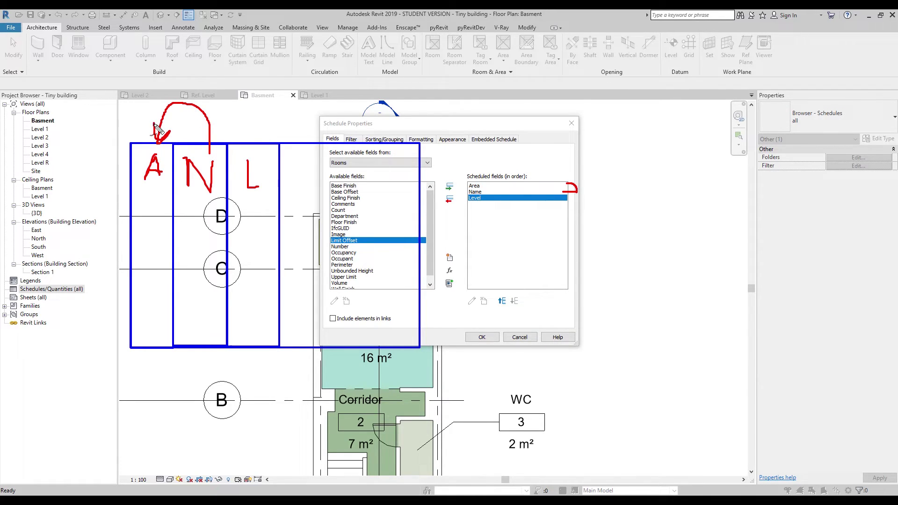
{"action": "mouse_move", "coordinate": [151, 185]}
{"action": "left_mouse_down"}
{"action": "mouse_move", "coordinate": [147, 228]}
{"action": "mouse_move", "coordinate": [183, 259]}
{"action": "mouse_move", "coordinate": [203, 214]}
{"action": "mouse_move", "coordinate": [194, 226]}
{"action": "mouse_move", "coordinate": [216, 227]}
{"action": "left_mouse_up"}
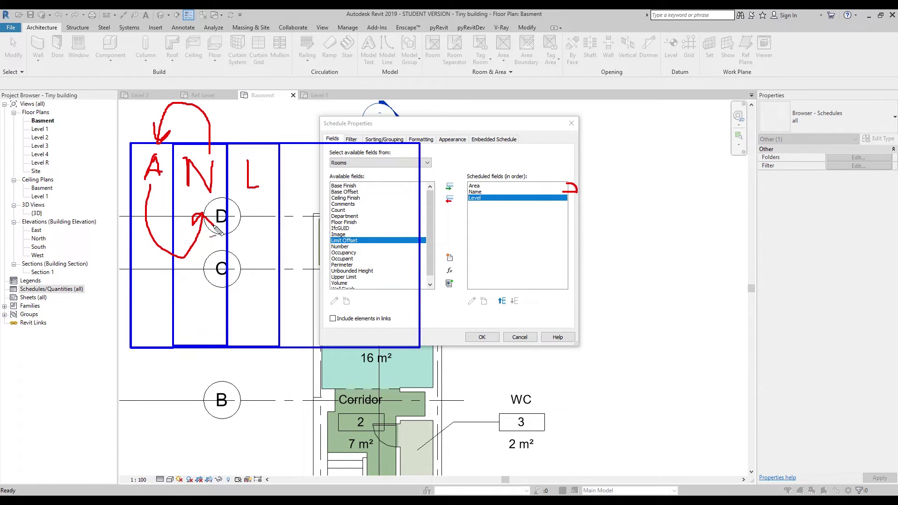
{"action": "key", "text": "Escape"}
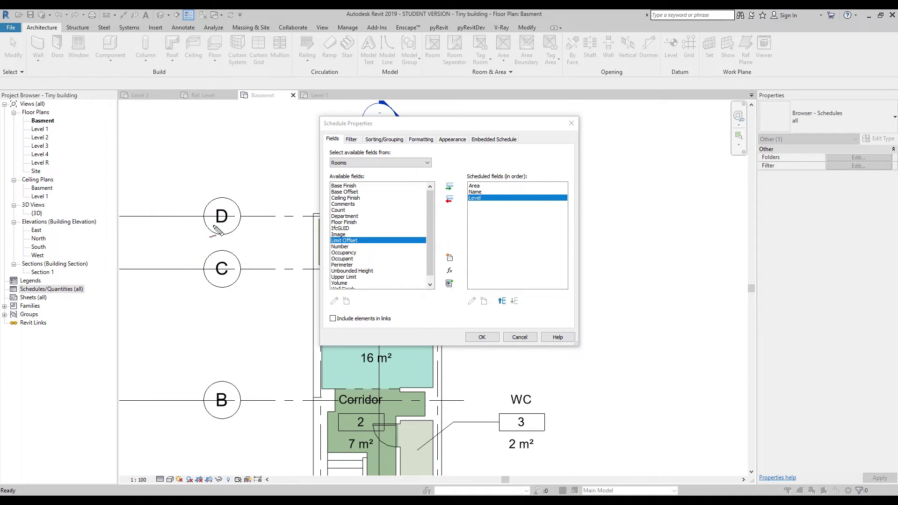
Move the Name field ahead of Area in the scheduled fields and generate the room schedule.
{"action": "left_click", "coordinate": [476, 187]}
{"action": "left_click", "coordinate": [476, 191]}
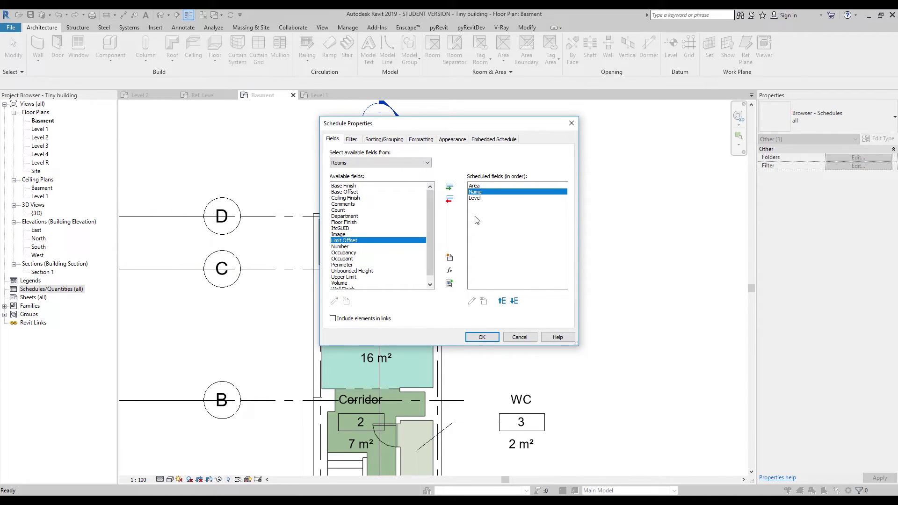
{"action": "left_click", "coordinate": [502, 302]}
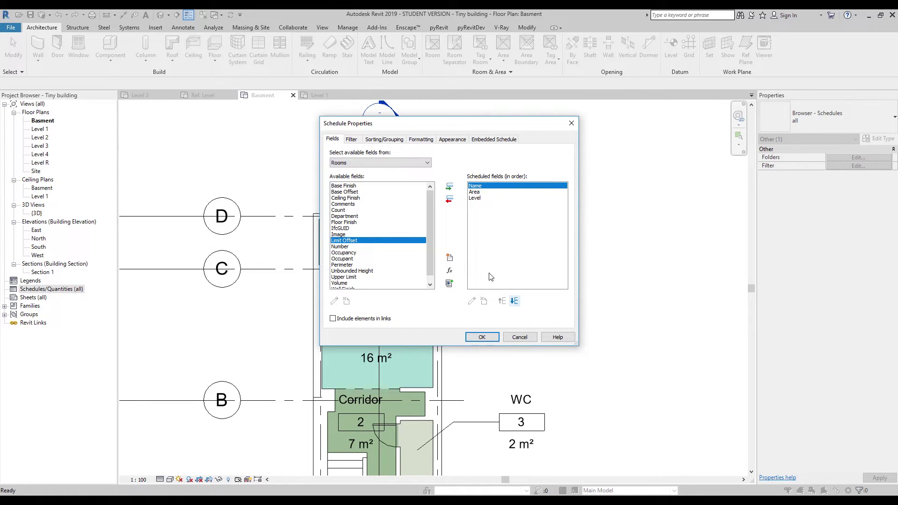
{"action": "left_click", "coordinate": [478, 337]}
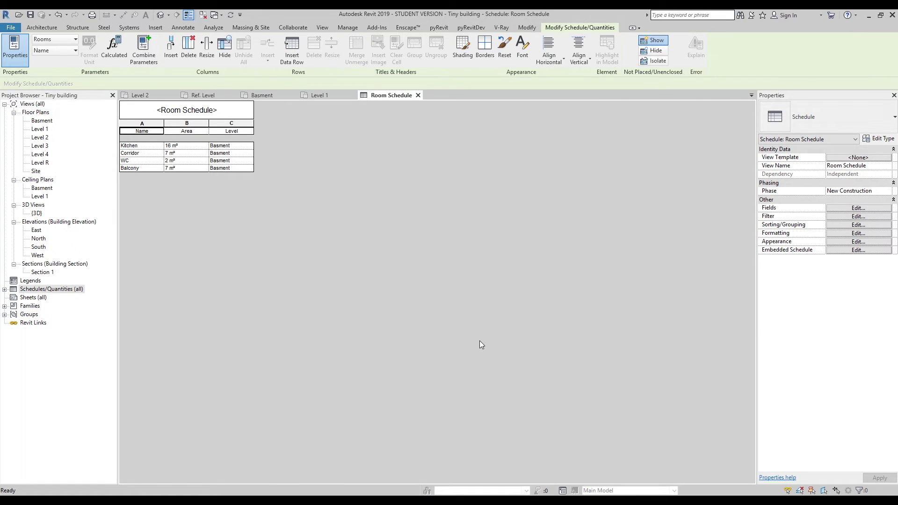
Inspect the name cells in the room schedule and highlight the Kitchen entry's room in the model.
{"action": "left_click", "coordinate": [140, 146]}
{"action": "left_click", "coordinate": [143, 160]}
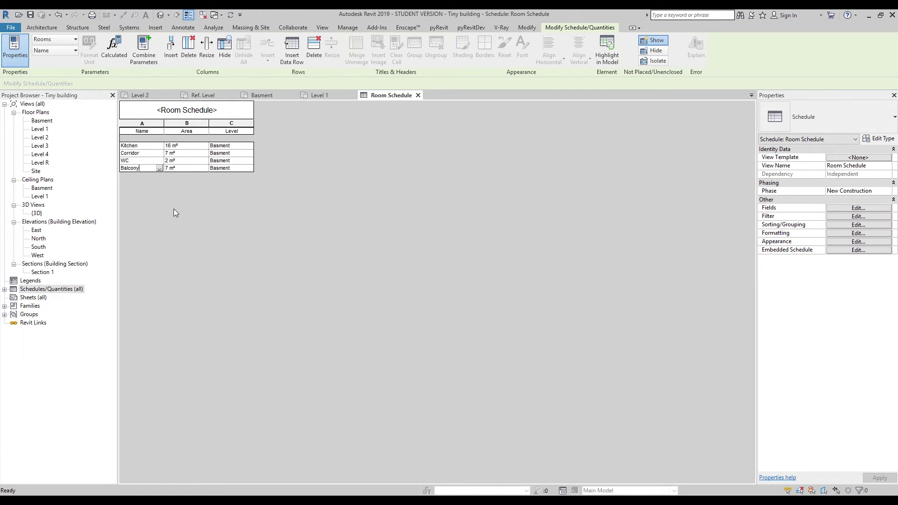
{"action": "left_click", "coordinate": [150, 168]}
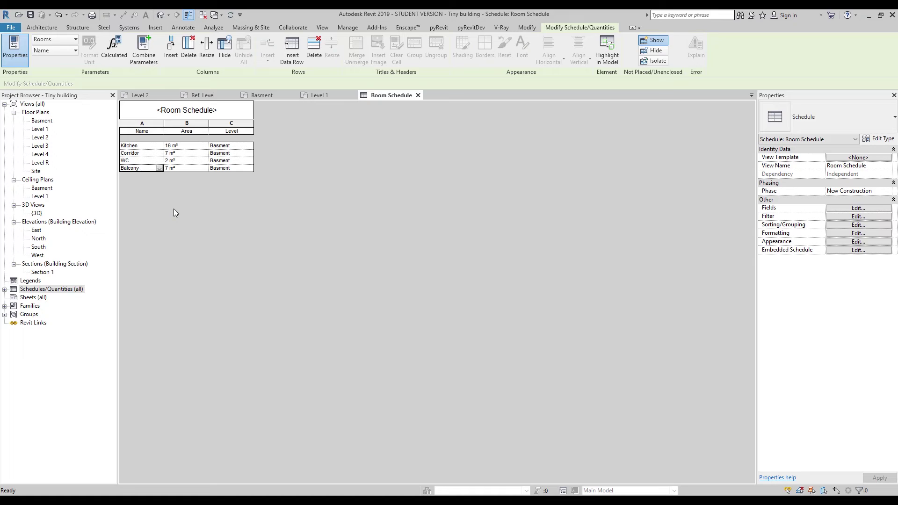
{"action": "left_click", "coordinate": [151, 147]}
{"action": "double_click", "coordinate": [128, 146]}
{"action": "left_click", "coordinate": [607, 51]}
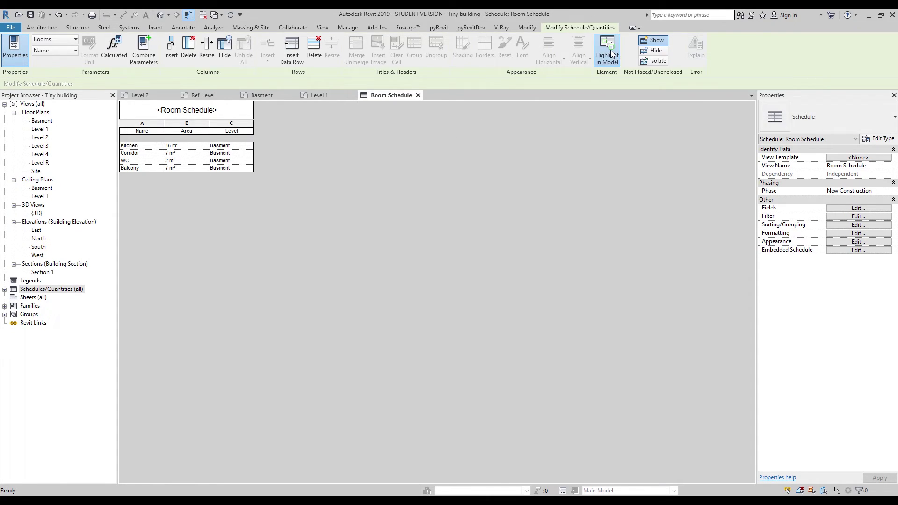
{"action": "left_click", "coordinate": [497, 270]}
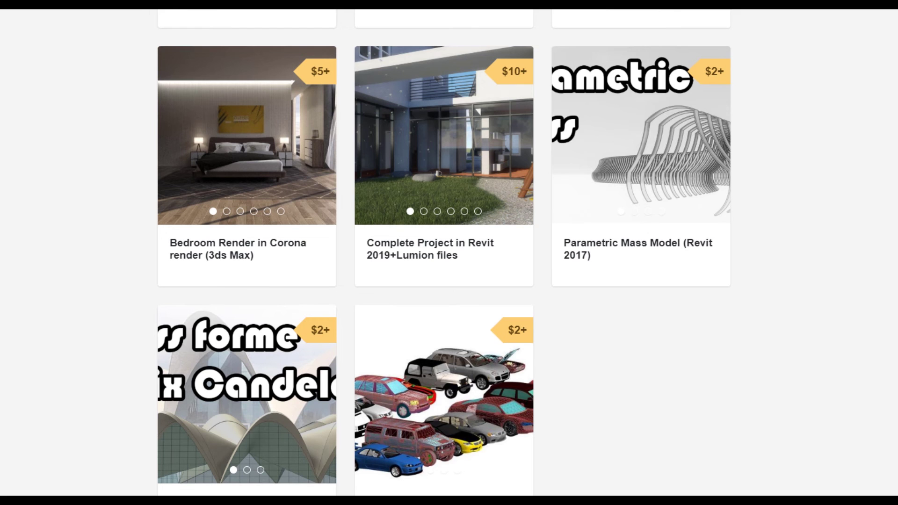
Switch to the author's web store page and look through the models and projects offered there.
{"action": "scroll", "coordinate": [477, 488], "scroll_direction": "up", "scroll_amount": 12}
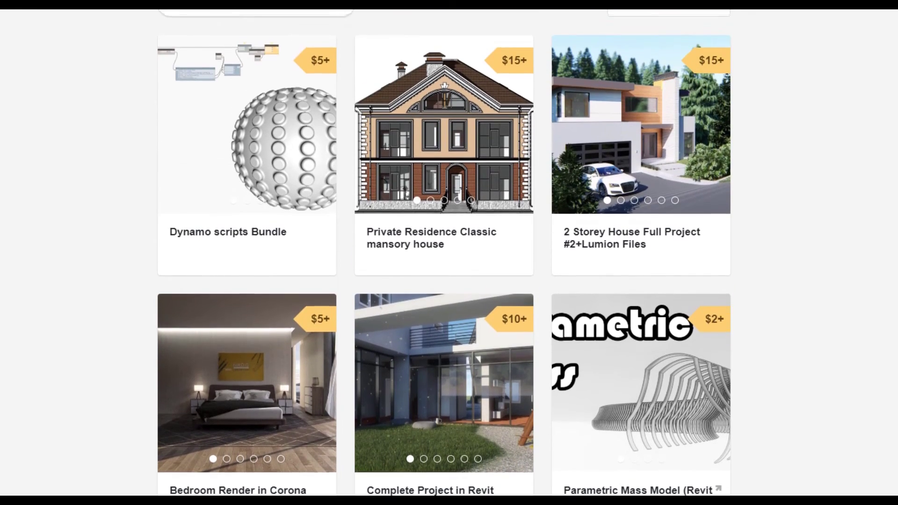
{"action": "scroll", "coordinate": [477, 489], "scroll_direction": "down", "scroll_amount": 3}
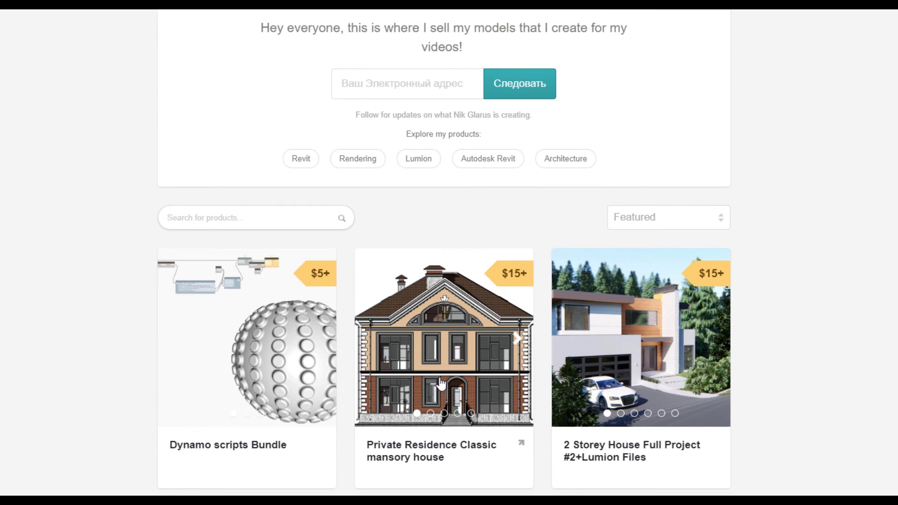
{"action": "scroll", "coordinate": [446, 356], "scroll_direction": "down", "scroll_amount": 6}
{"action": "scroll", "coordinate": [447, 351], "scroll_direction": "up", "scroll_amount": 3}
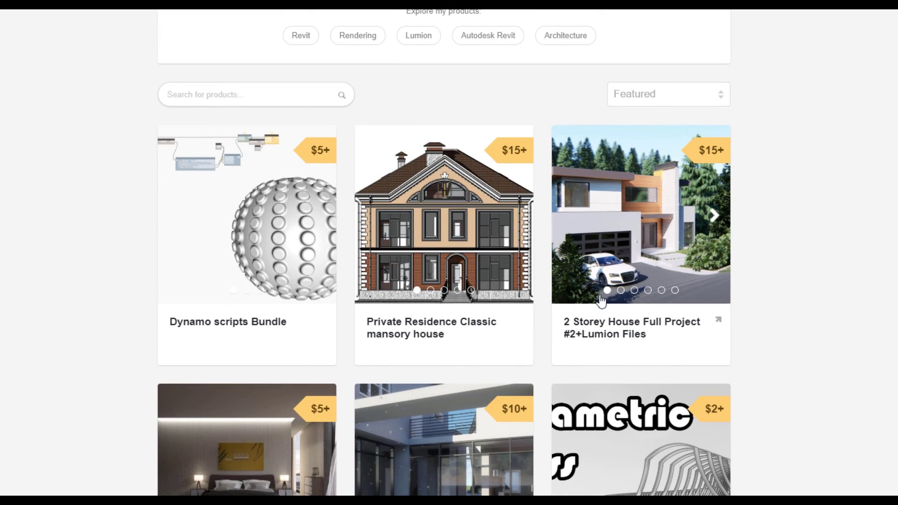
{"action": "scroll", "coordinate": [800, 338], "scroll_direction": "up", "scroll_amount": 3}
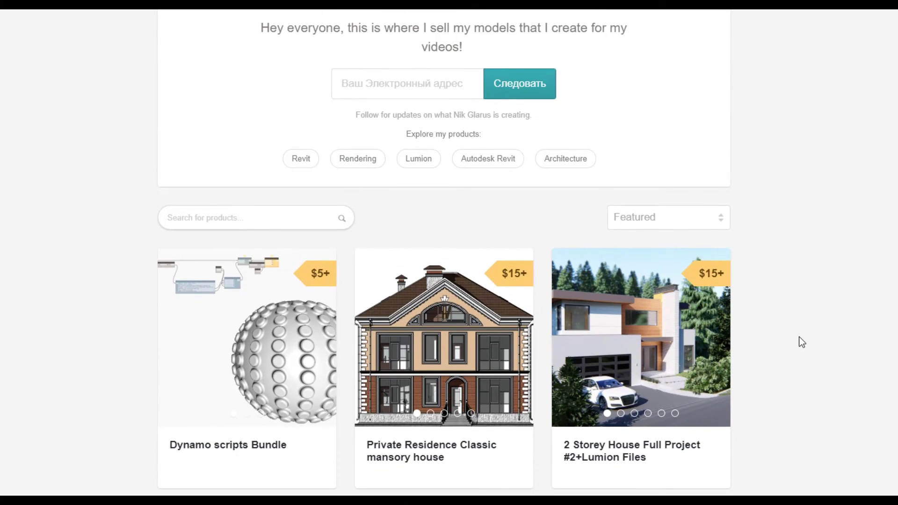
{"action": "scroll", "coordinate": [800, 342], "scroll_direction": "up", "scroll_amount": 3}
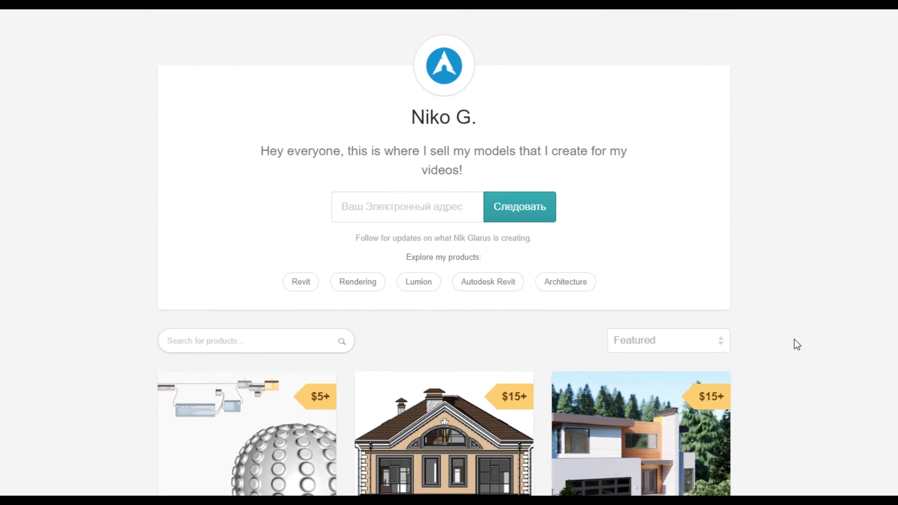
{"action": "scroll", "coordinate": [793, 345], "scroll_direction": "down", "scroll_amount": 6}
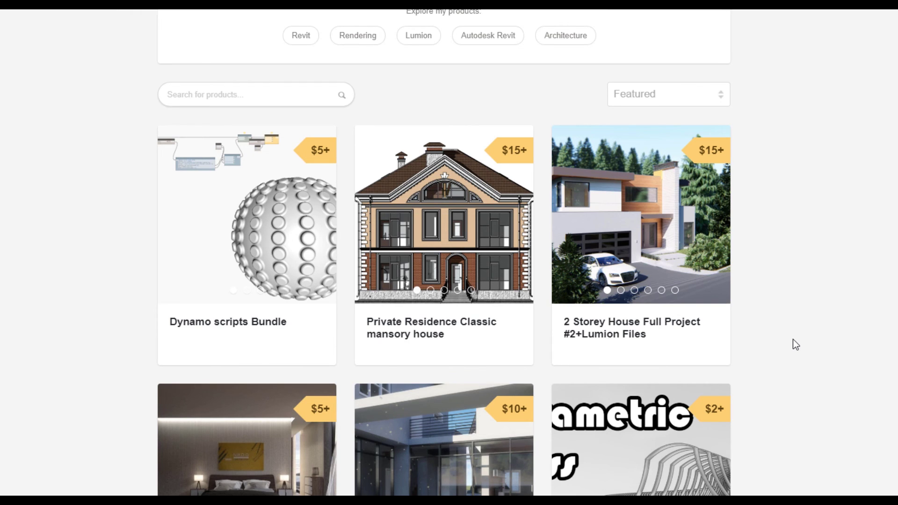
{"action": "scroll", "coordinate": [793, 341], "scroll_direction": "down", "scroll_amount": 3}
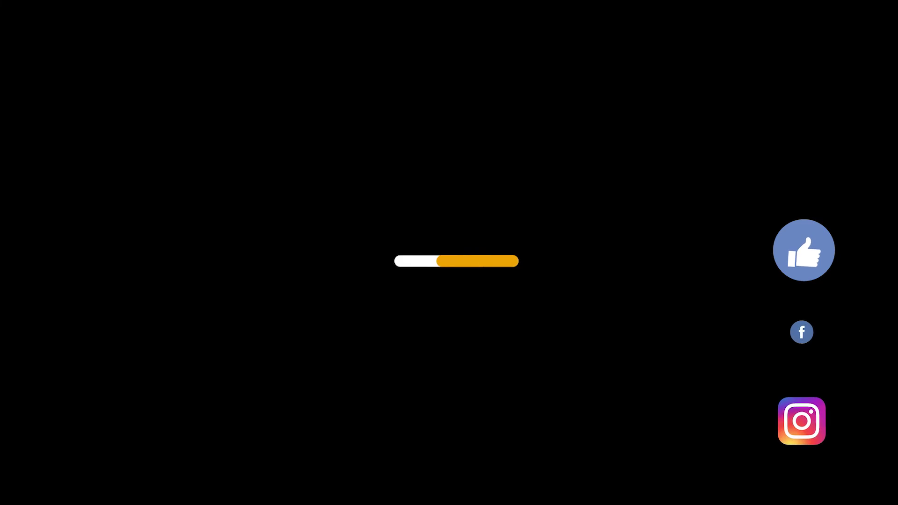